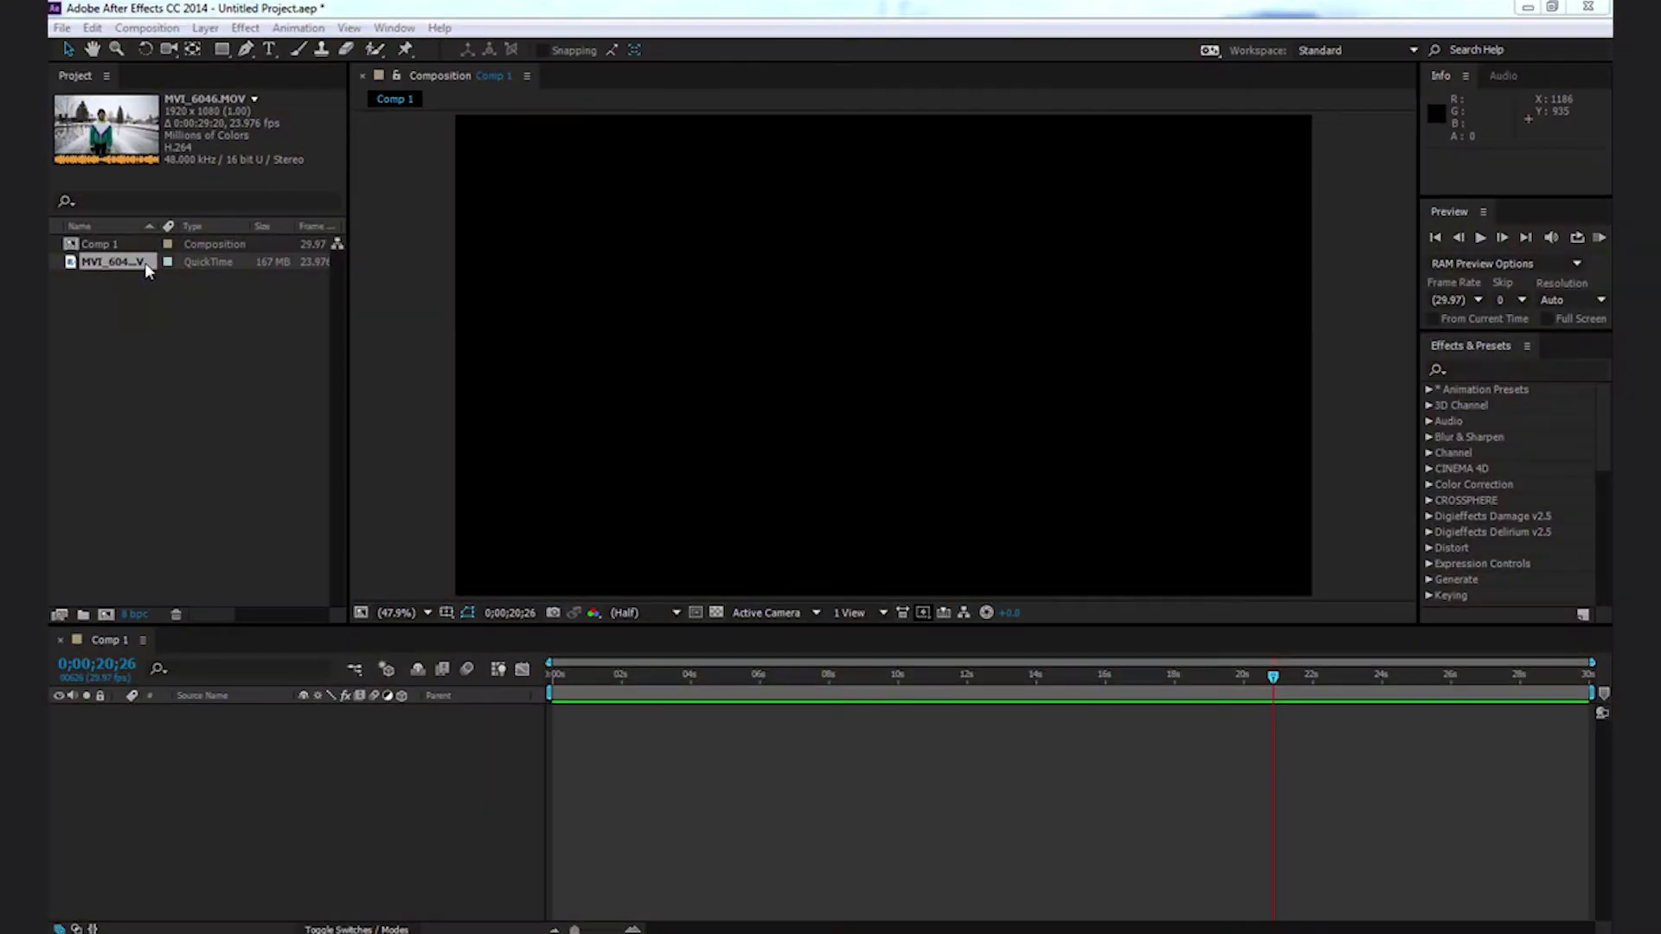
Create a composition from MVI_6046.MOV and limit it to the section between 0:00:16:20 and 0:00:21:04
{"action": "left_click", "coordinate": [85, 268]}
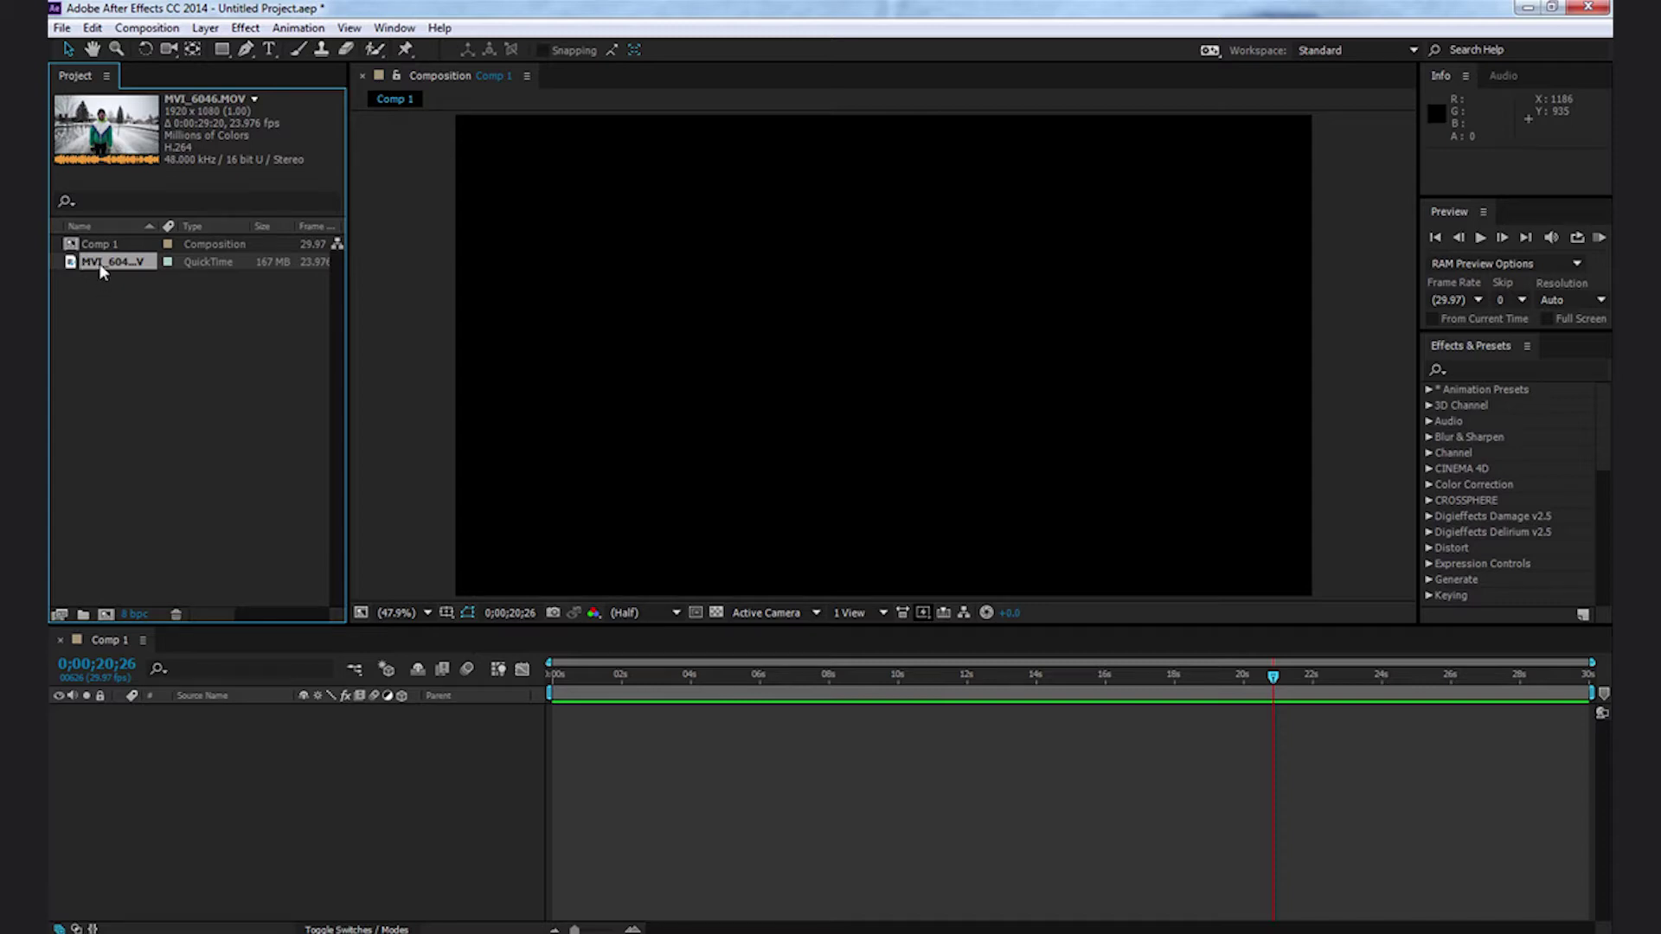
{"action": "left_click_drag", "start_coordinate": [99, 263], "coordinate": [132, 465]}
{"action": "left_click_drag", "start_coordinate": [115, 614], "coordinate": [107, 616]}
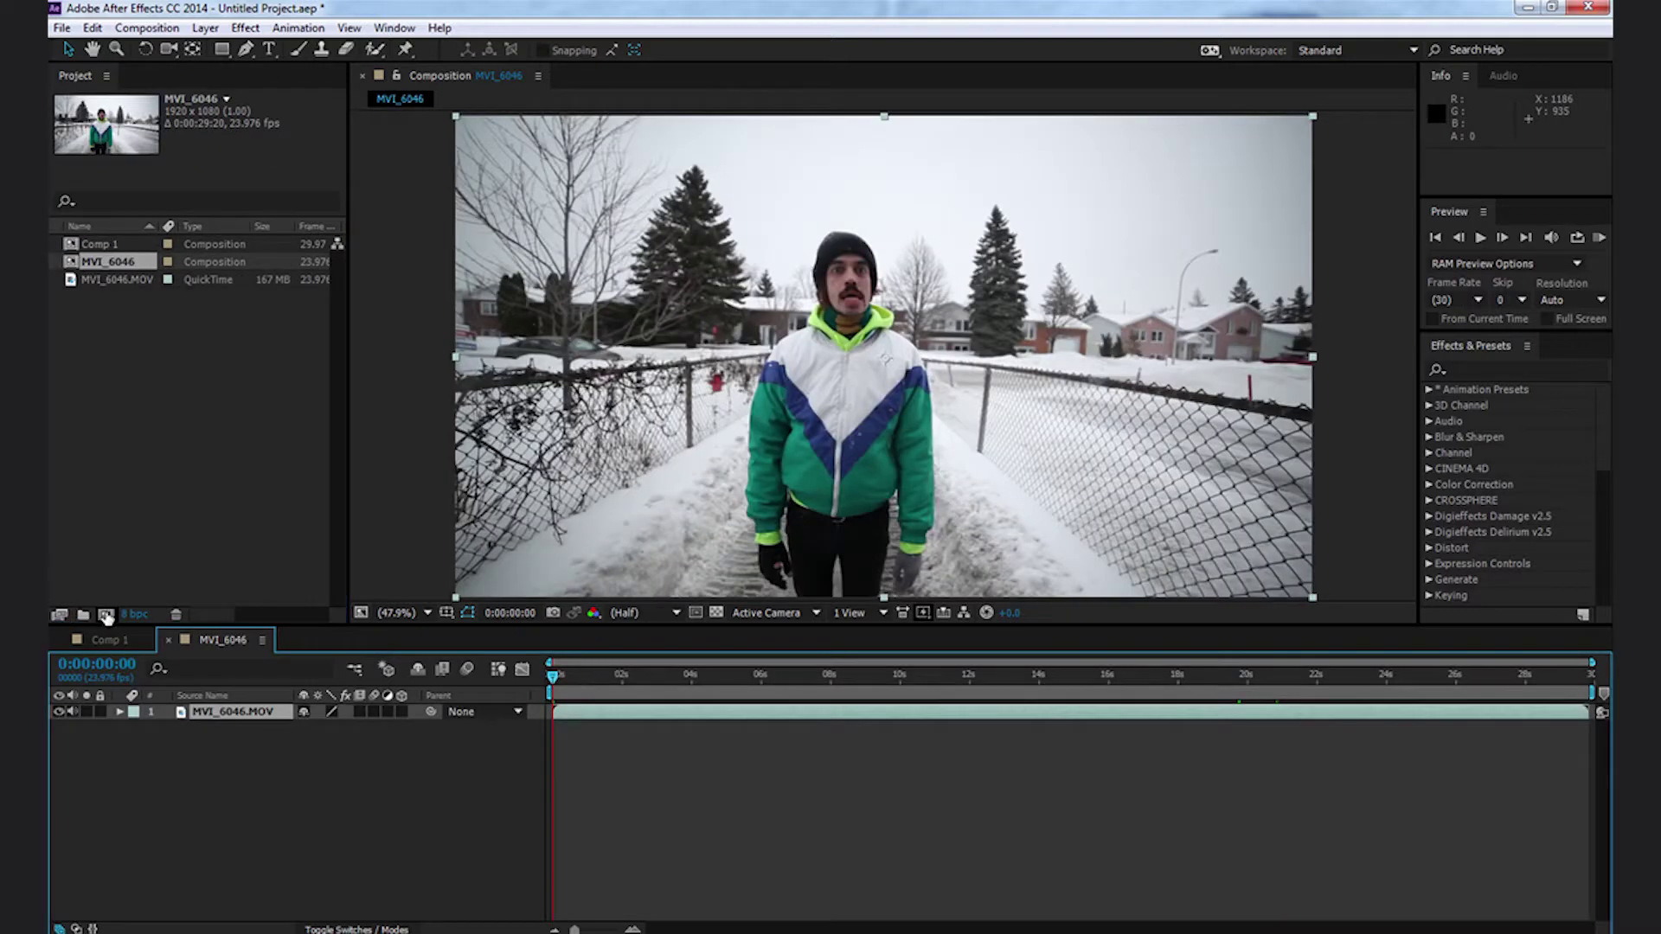
{"action": "left_click_drag", "start_coordinate": [570, 676], "coordinate": [1588, 677]}
{"action": "left_click_drag", "start_coordinate": [891, 677], "coordinate": [1291, 675]}
{"action": "key", "text": "b"}
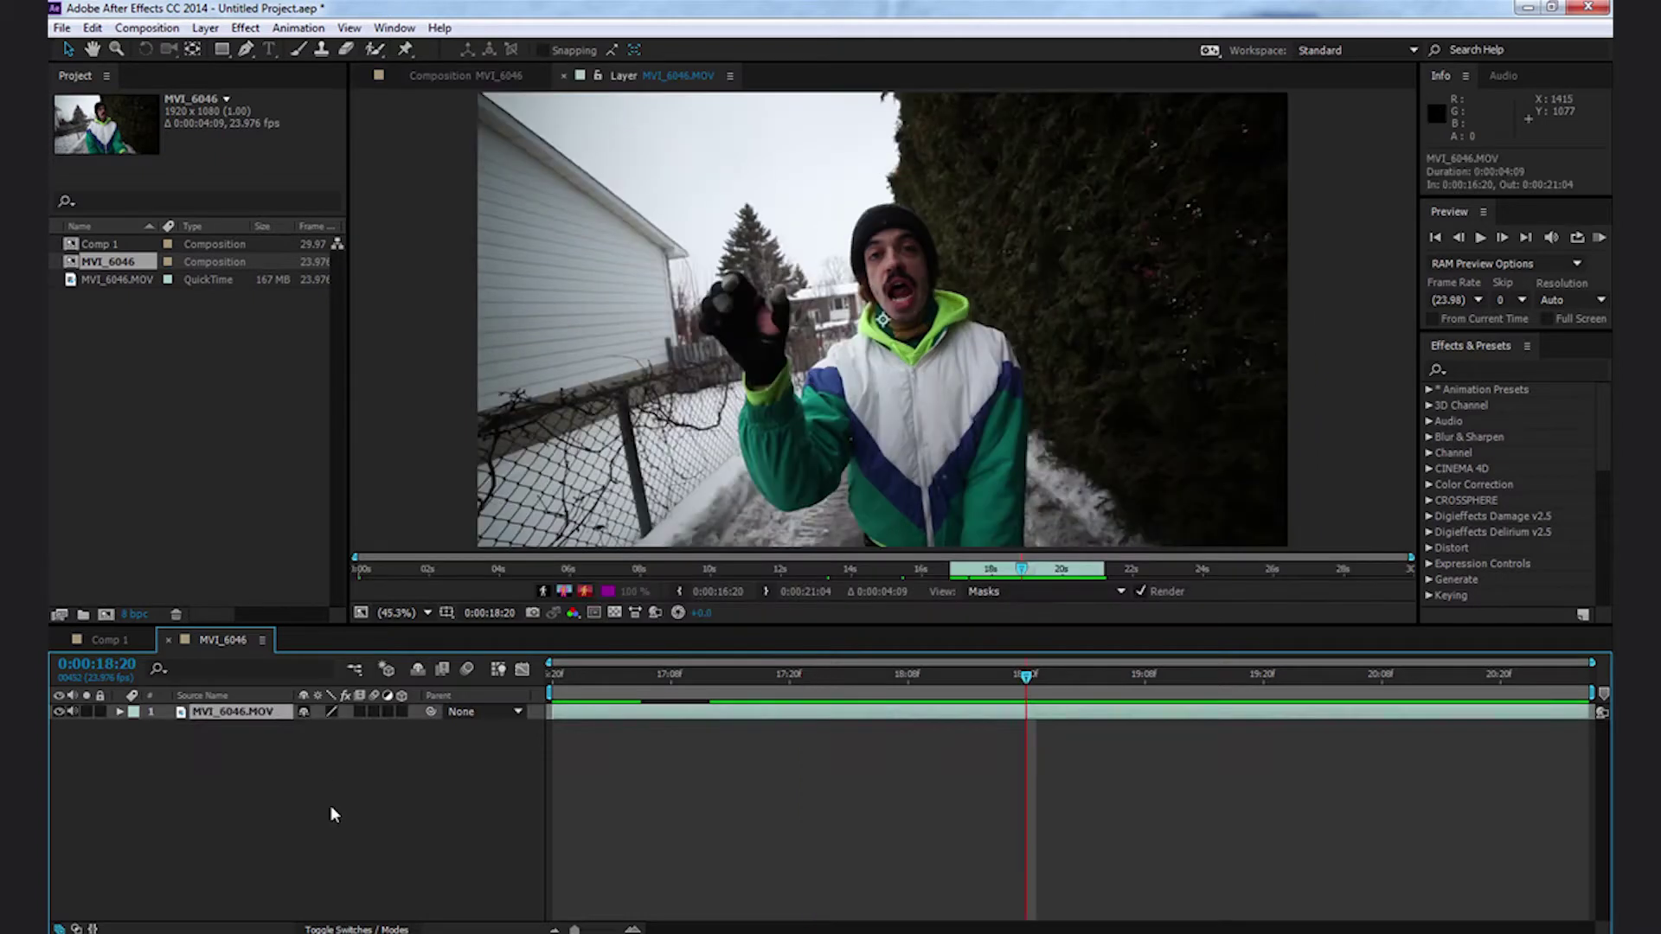
Send the MVI_6046.MOV layer to mocha AE for tracking and accept the default new project settings
{"action": "left_click", "coordinate": [329, 810]}
{"action": "left_click_drag", "start_coordinate": [571, 679], "coordinate": [987, 684]}
{"action": "left_click", "coordinate": [987, 711]}
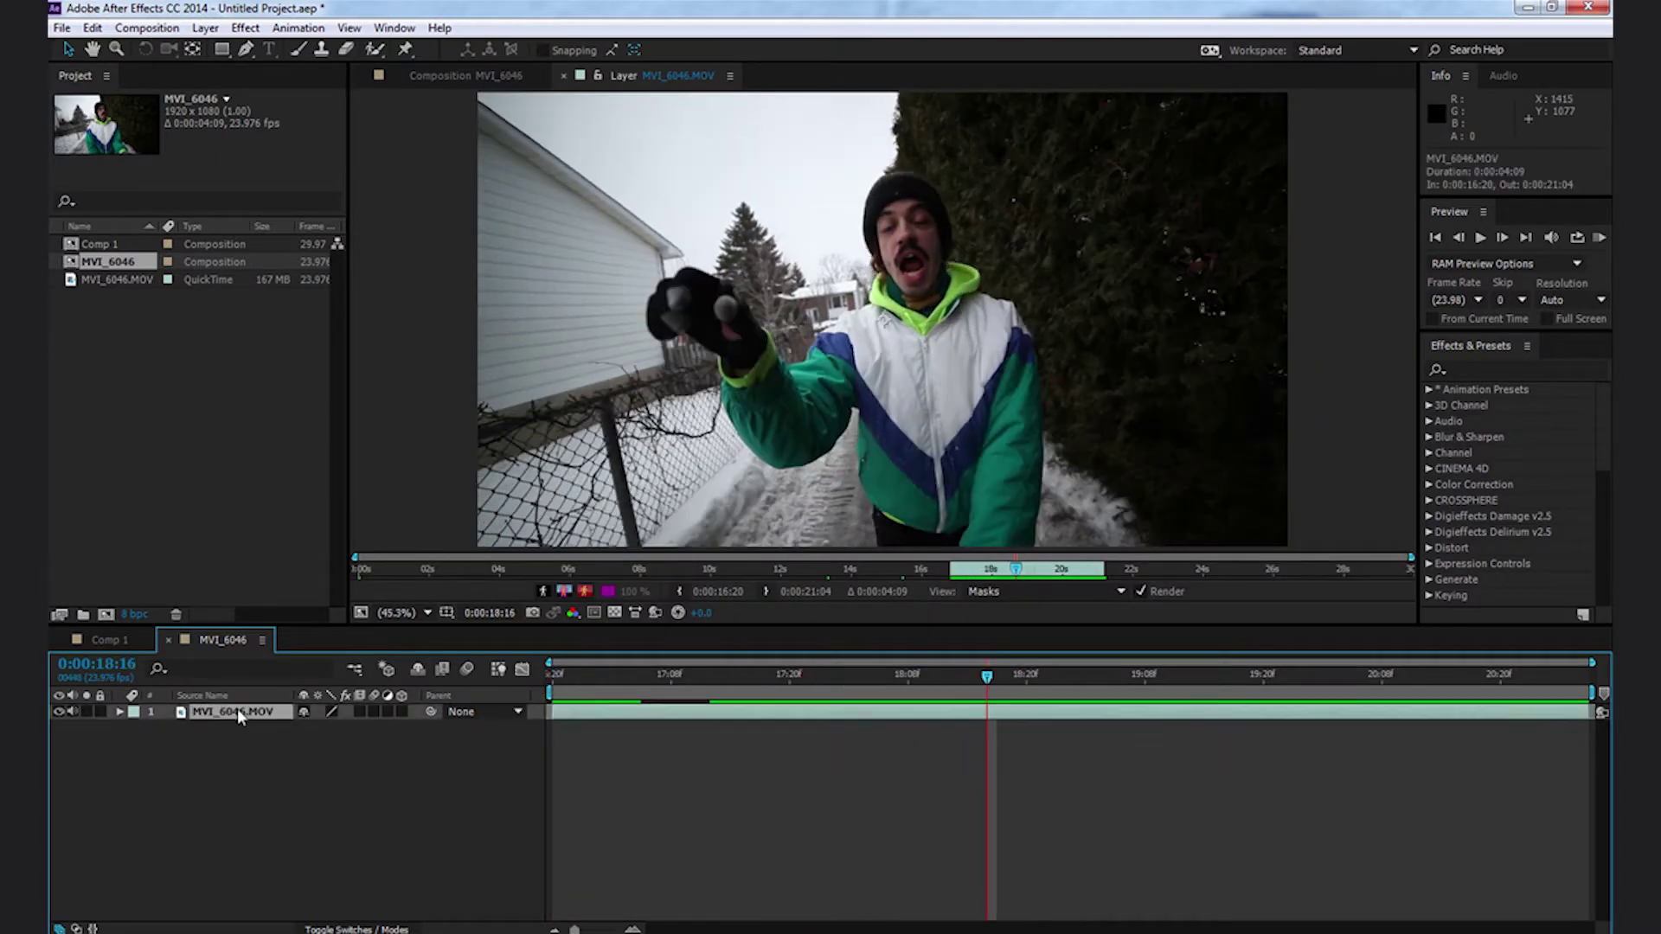
{"action": "left_click", "coordinate": [299, 28]}
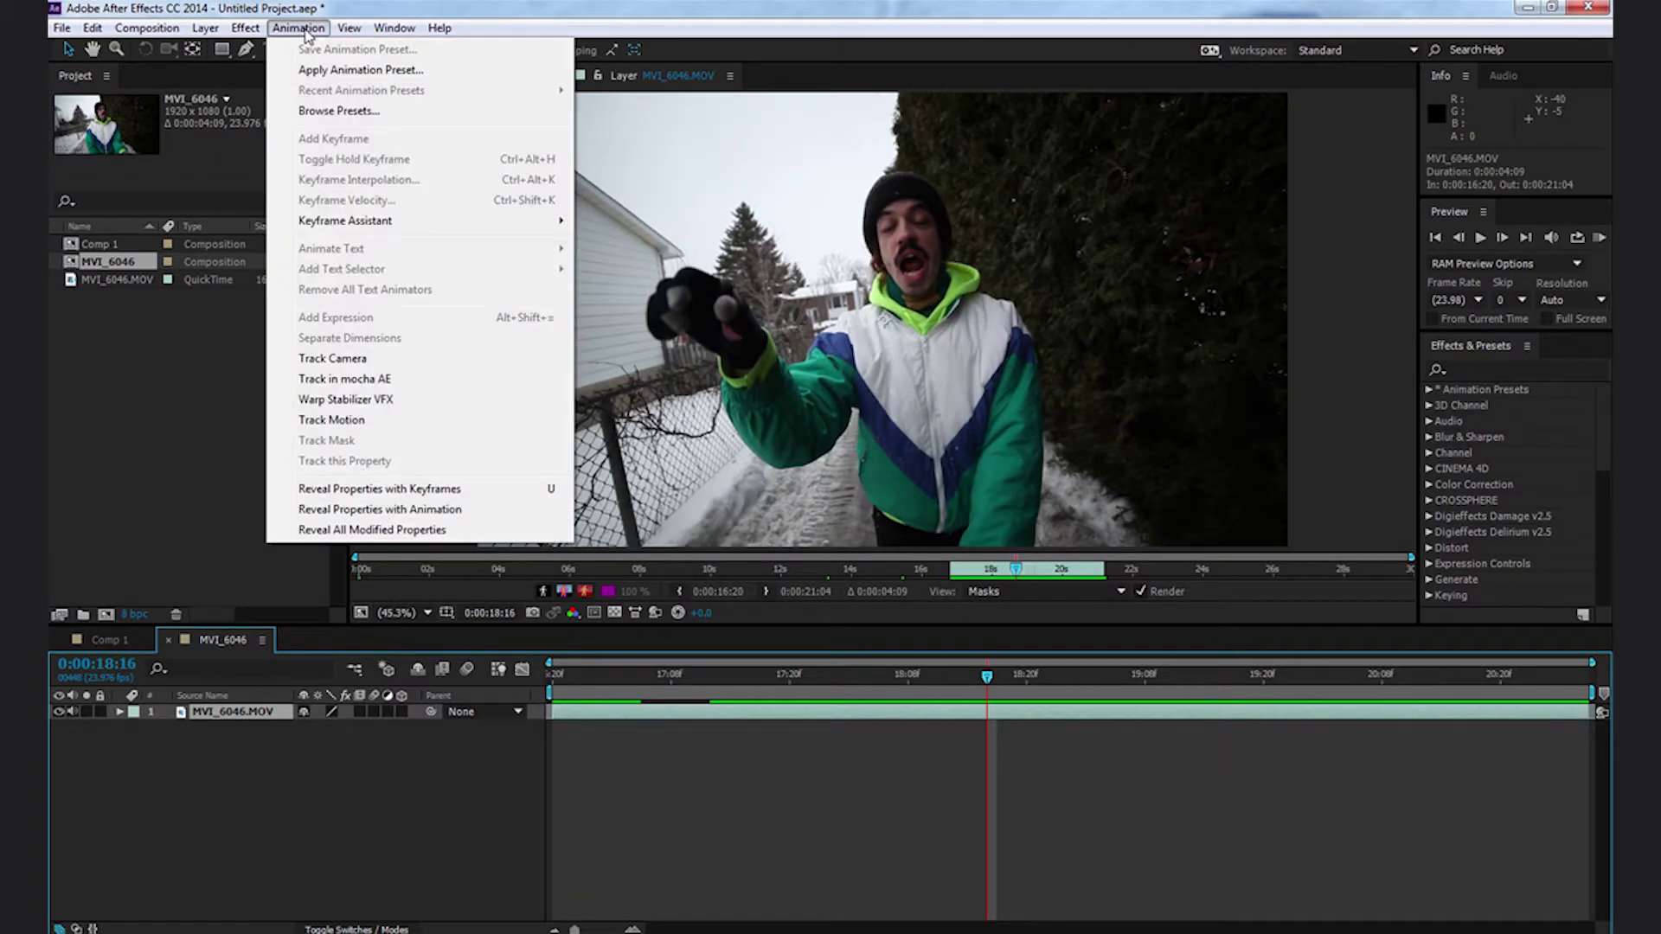
{"action": "left_click", "coordinate": [364, 385]}
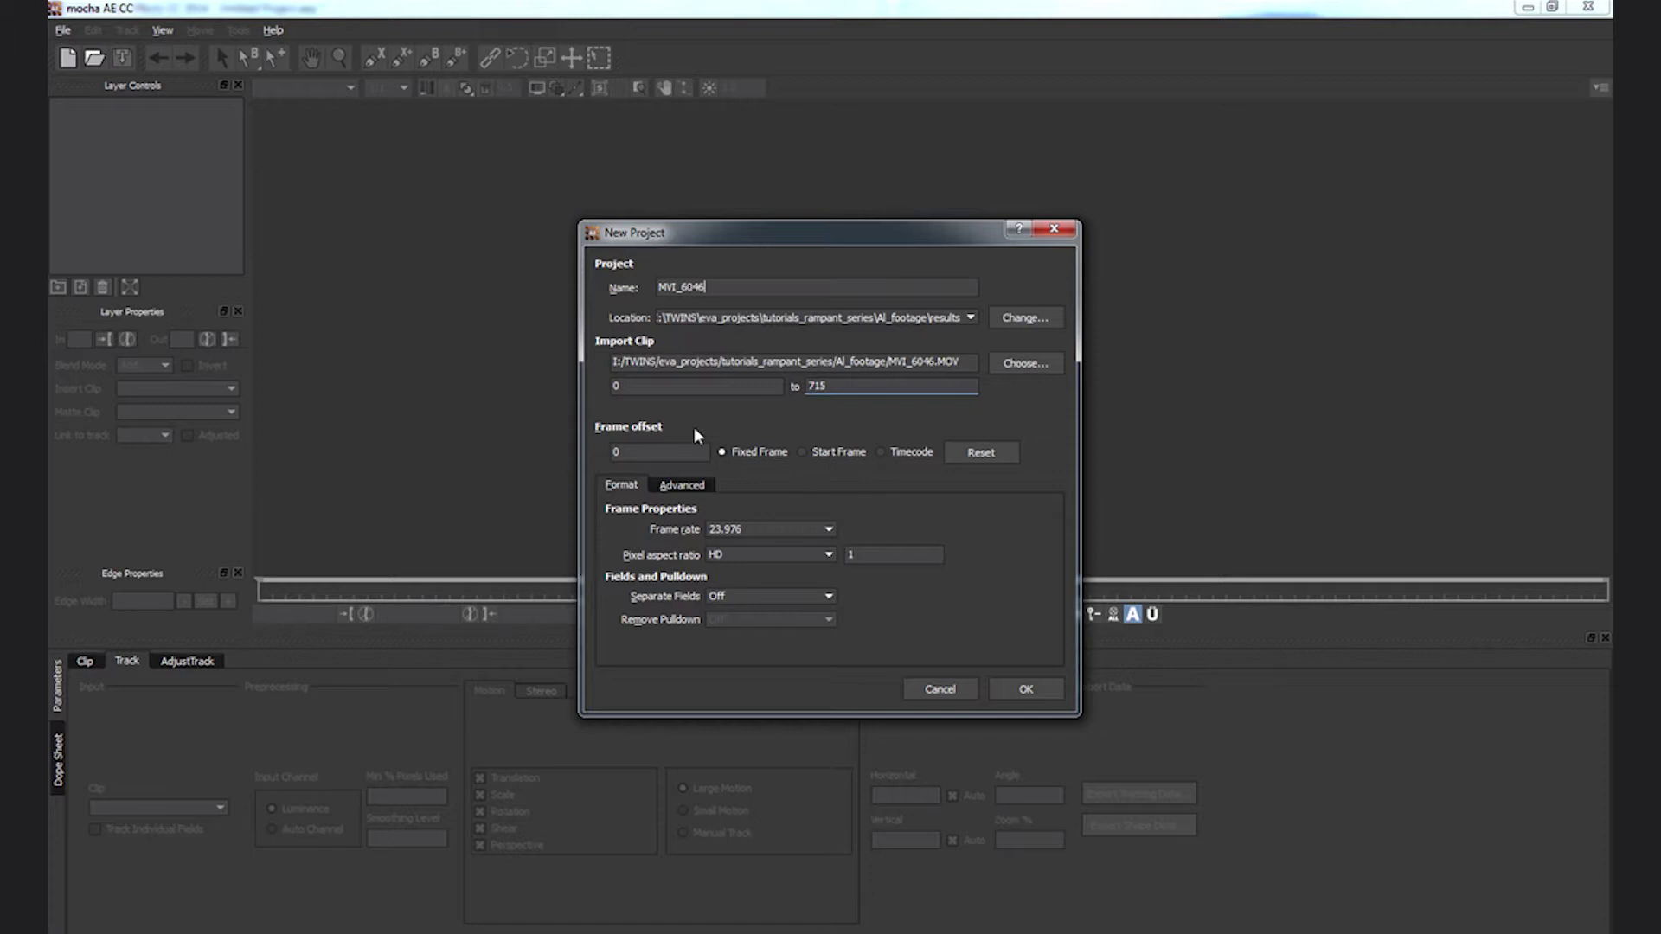
{"action": "left_click", "coordinate": [1010, 692]}
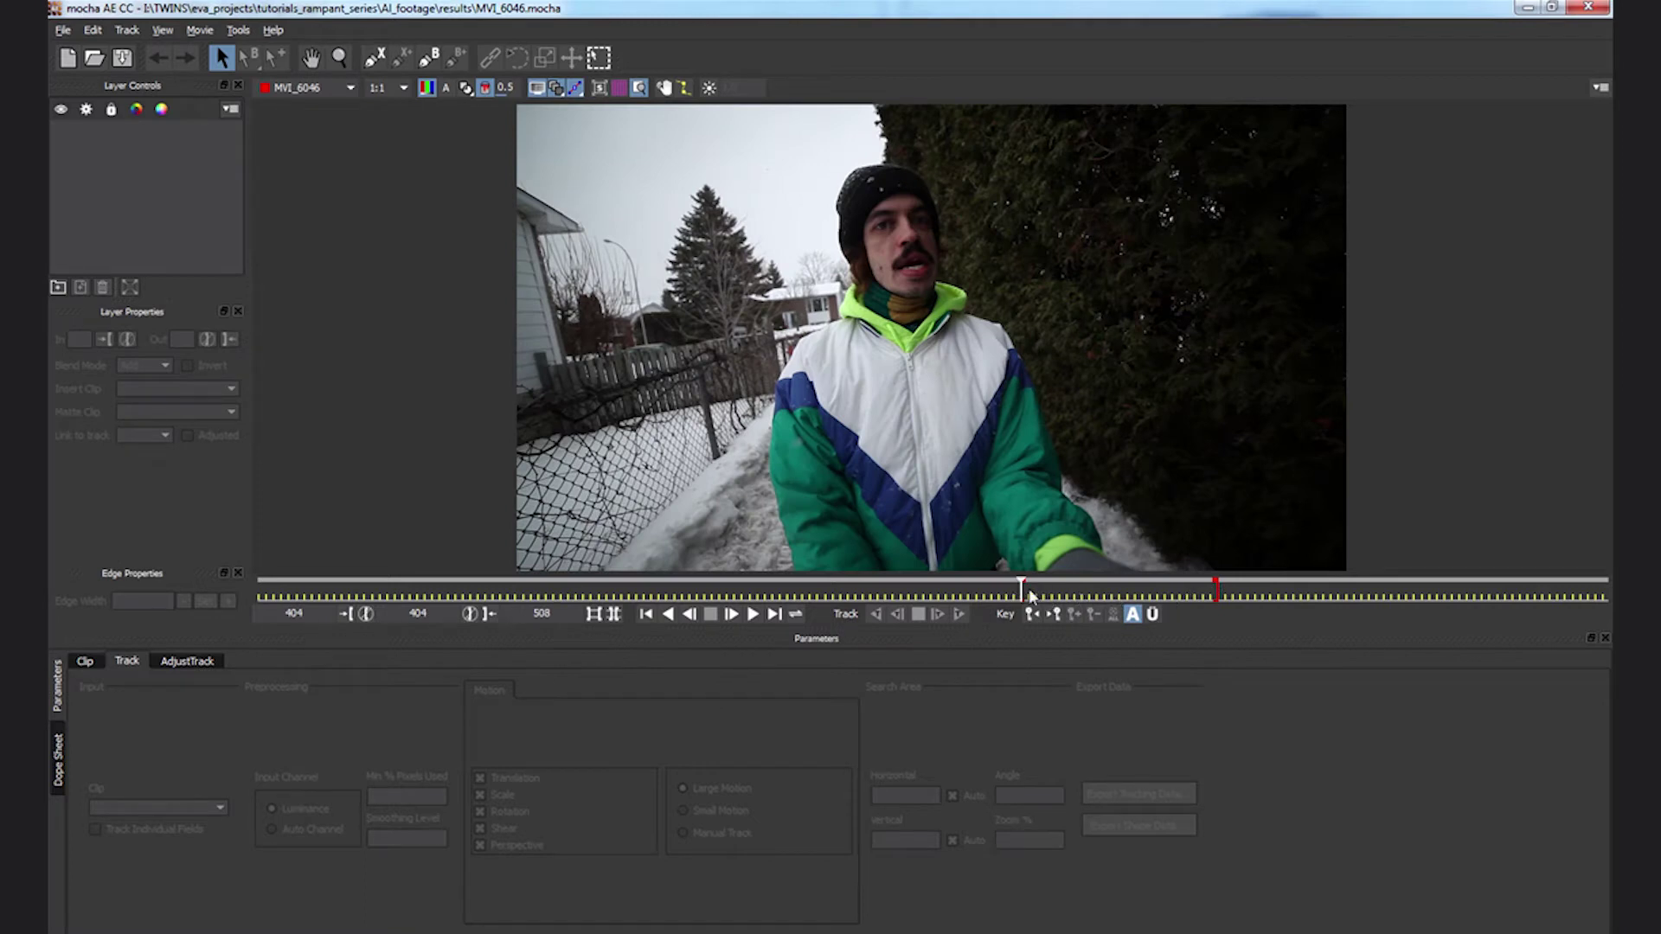
Draw a closed X-Spline around the man's forehead, eyes and nose at frame 451
{"action": "left_click_drag", "start_coordinate": [1030, 595], "coordinate": [1110, 593]}
{"action": "left_click", "coordinate": [339, 57]}
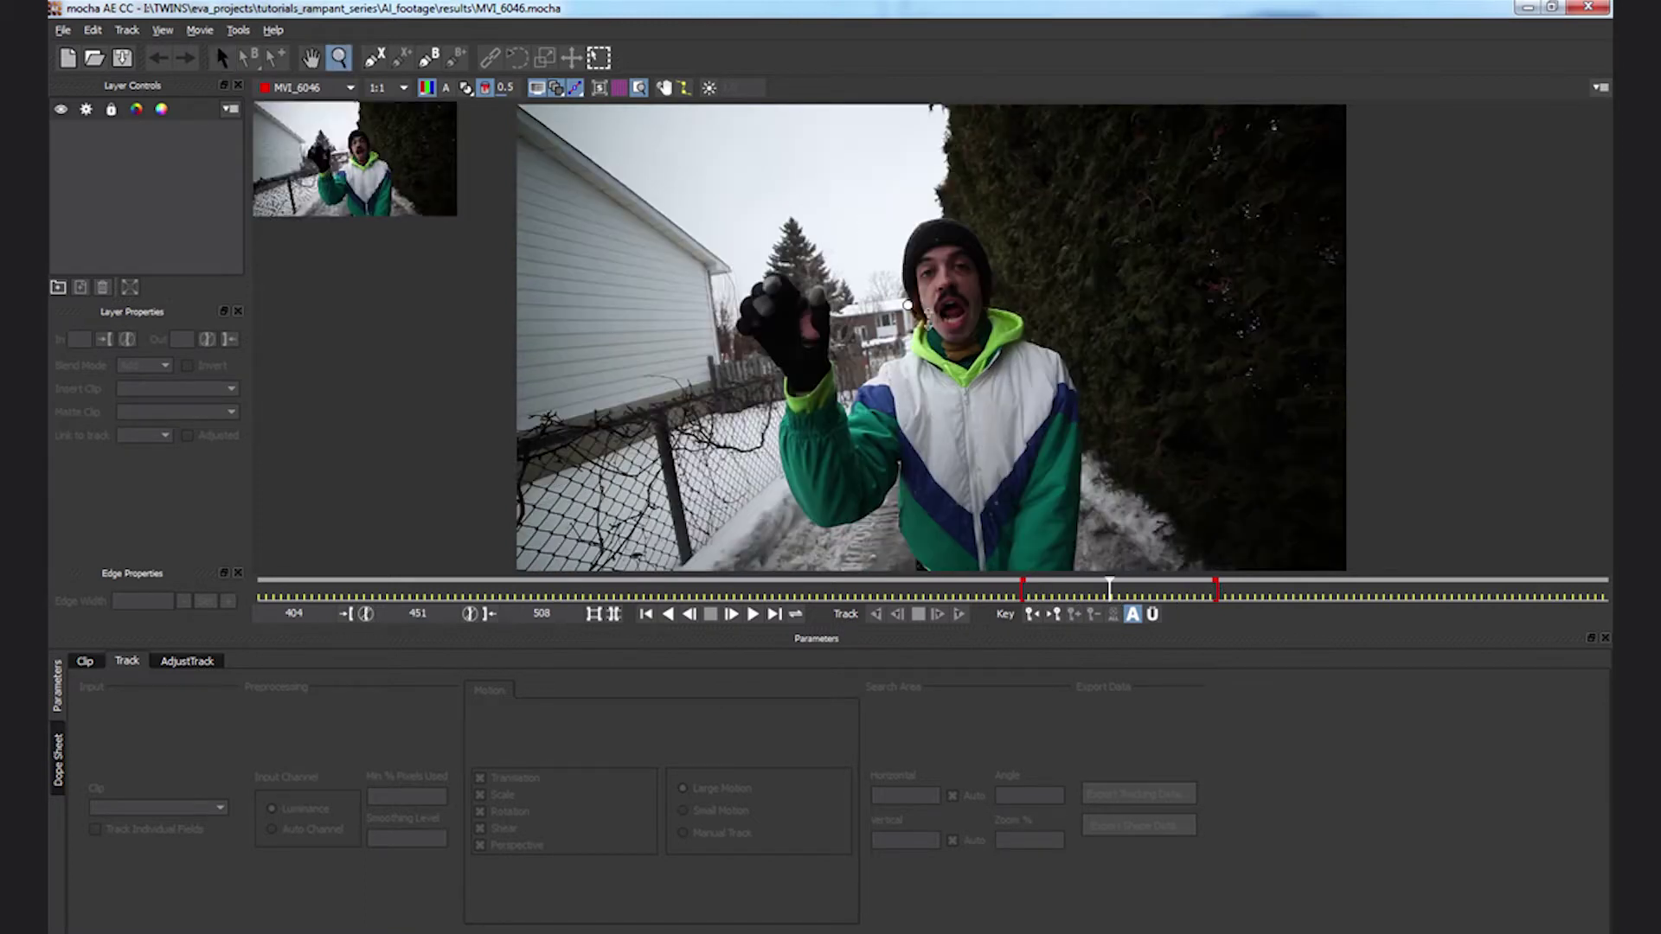
{"action": "left_click_drag", "start_coordinate": [908, 306], "coordinate": [982, 129]}
{"action": "left_click", "coordinate": [312, 58]}
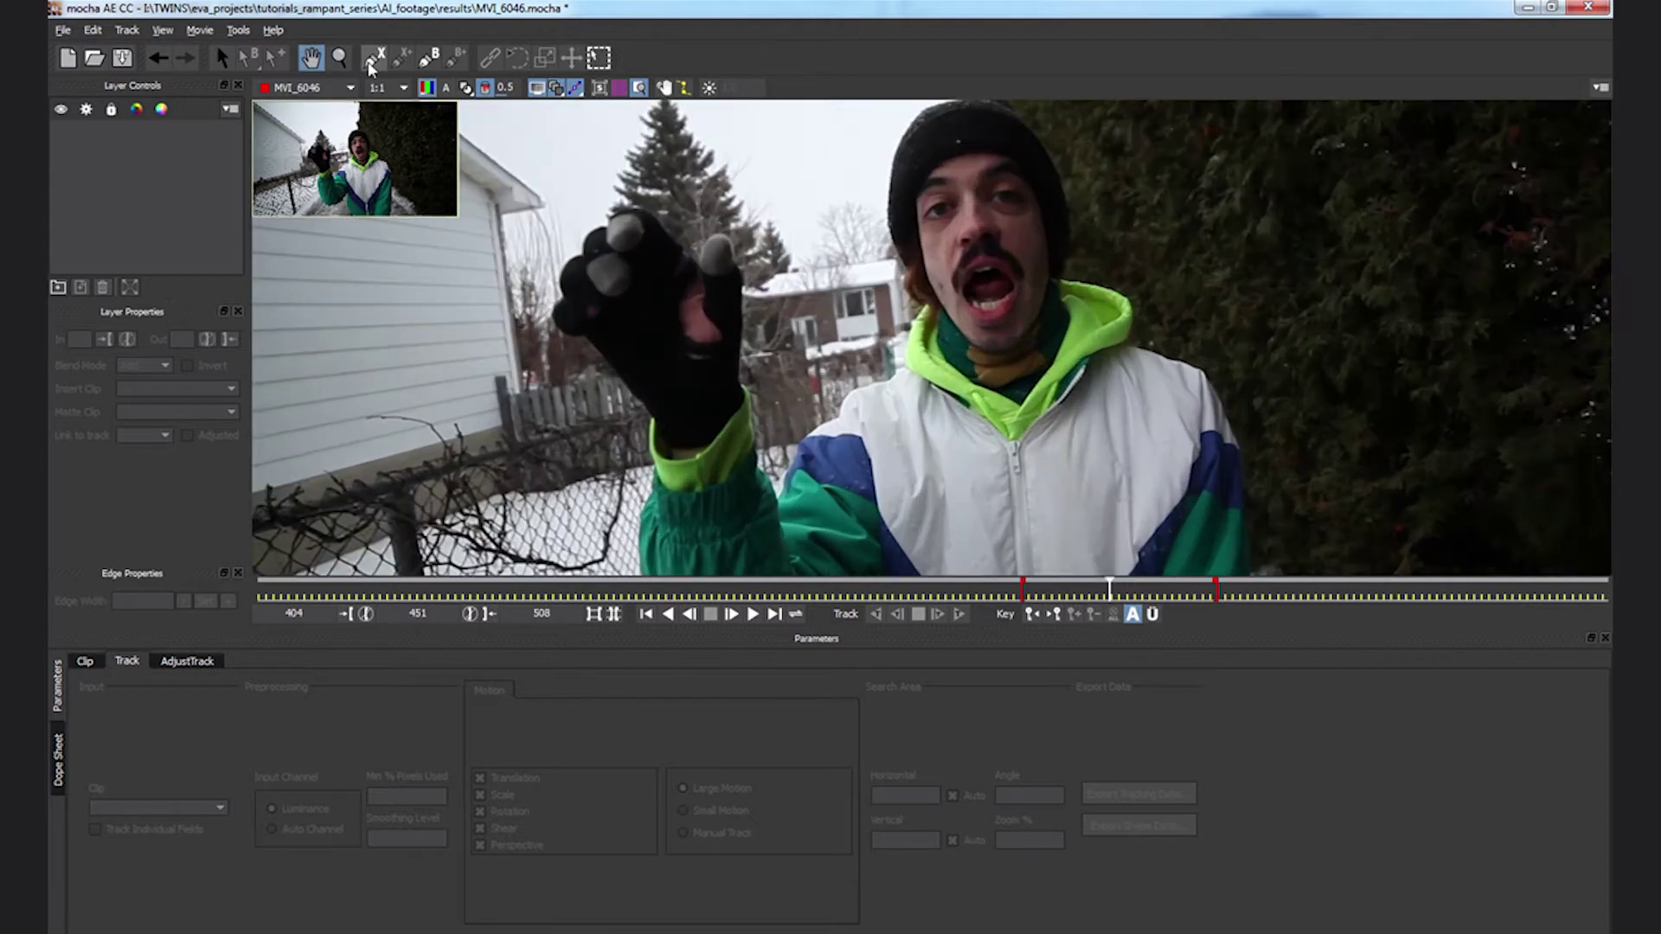
{"action": "left_click", "coordinate": [381, 63]}
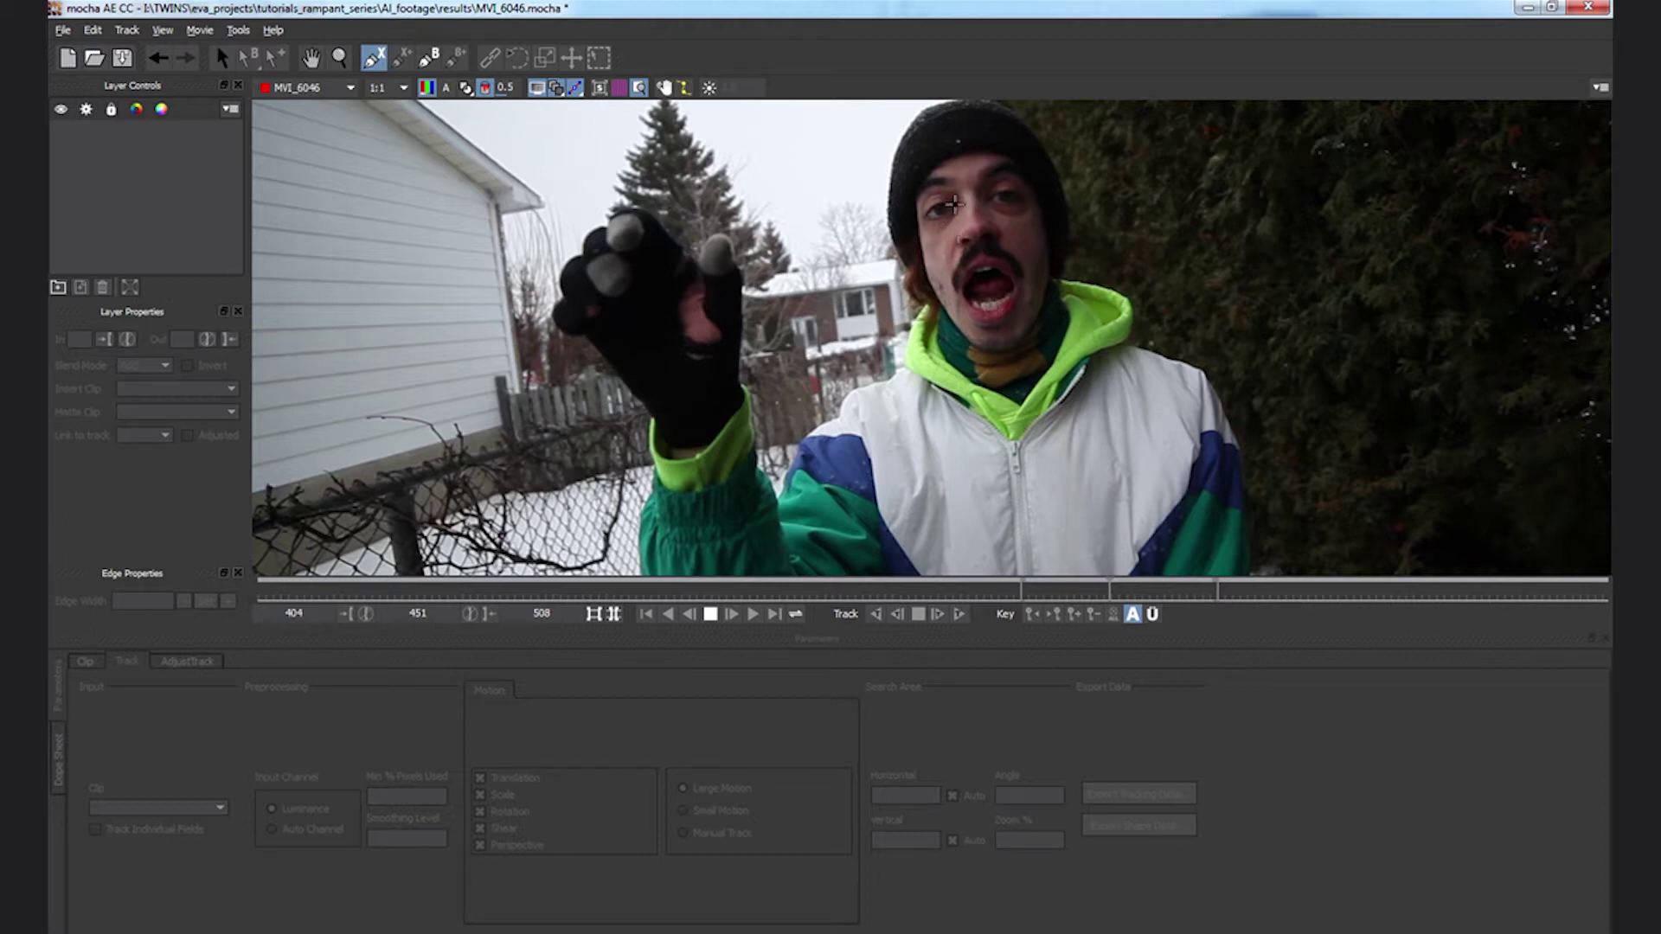
{"action": "left_click", "coordinate": [951, 205]}
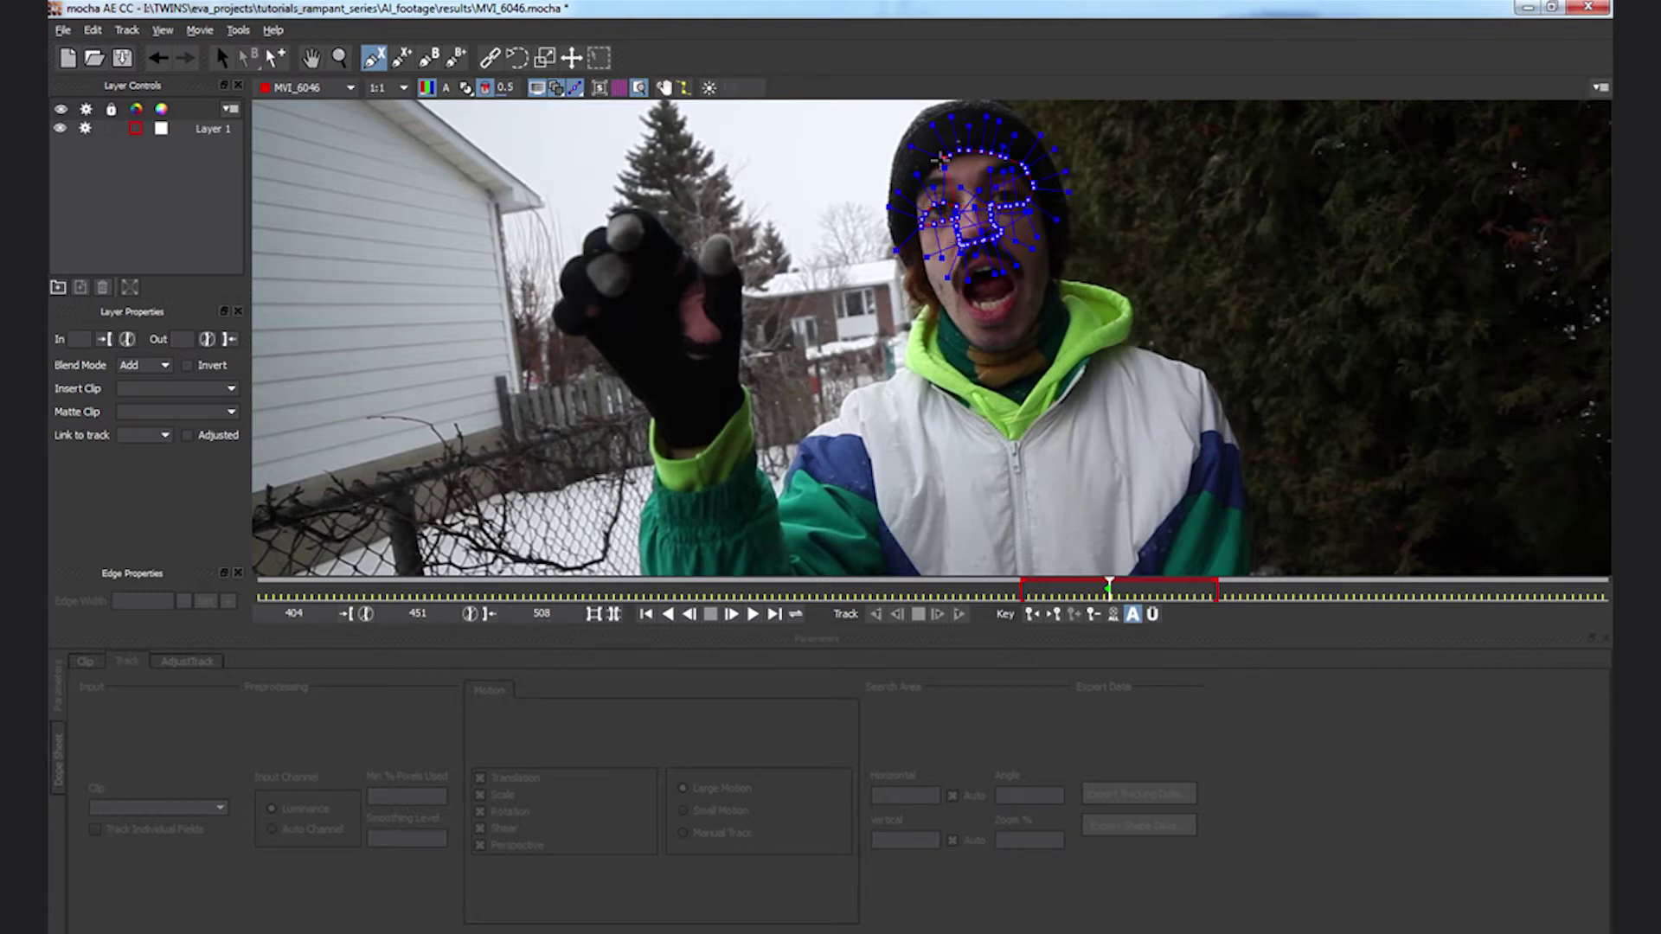
{"action": "left_click", "coordinate": [942, 162]}
{"action": "left_click", "coordinate": [935, 167]}
{"action": "right_click", "coordinate": [917, 188]}
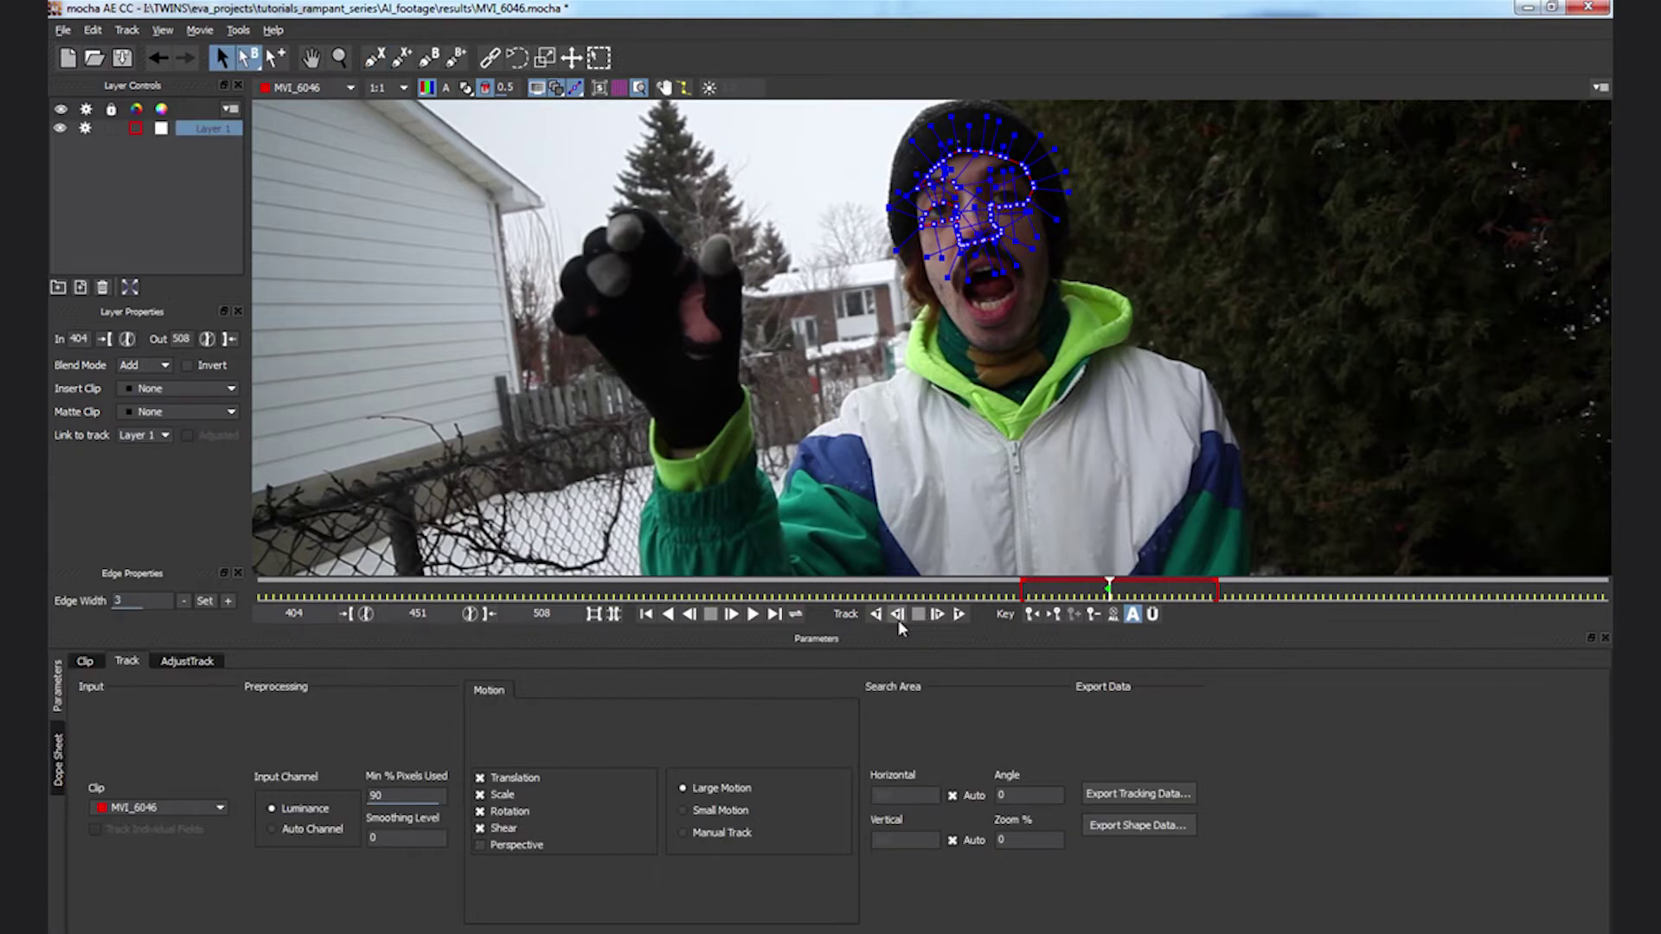
Track the face spline forwards and backwards through the frame range and check the track
{"action": "left_click", "coordinate": [958, 614]}
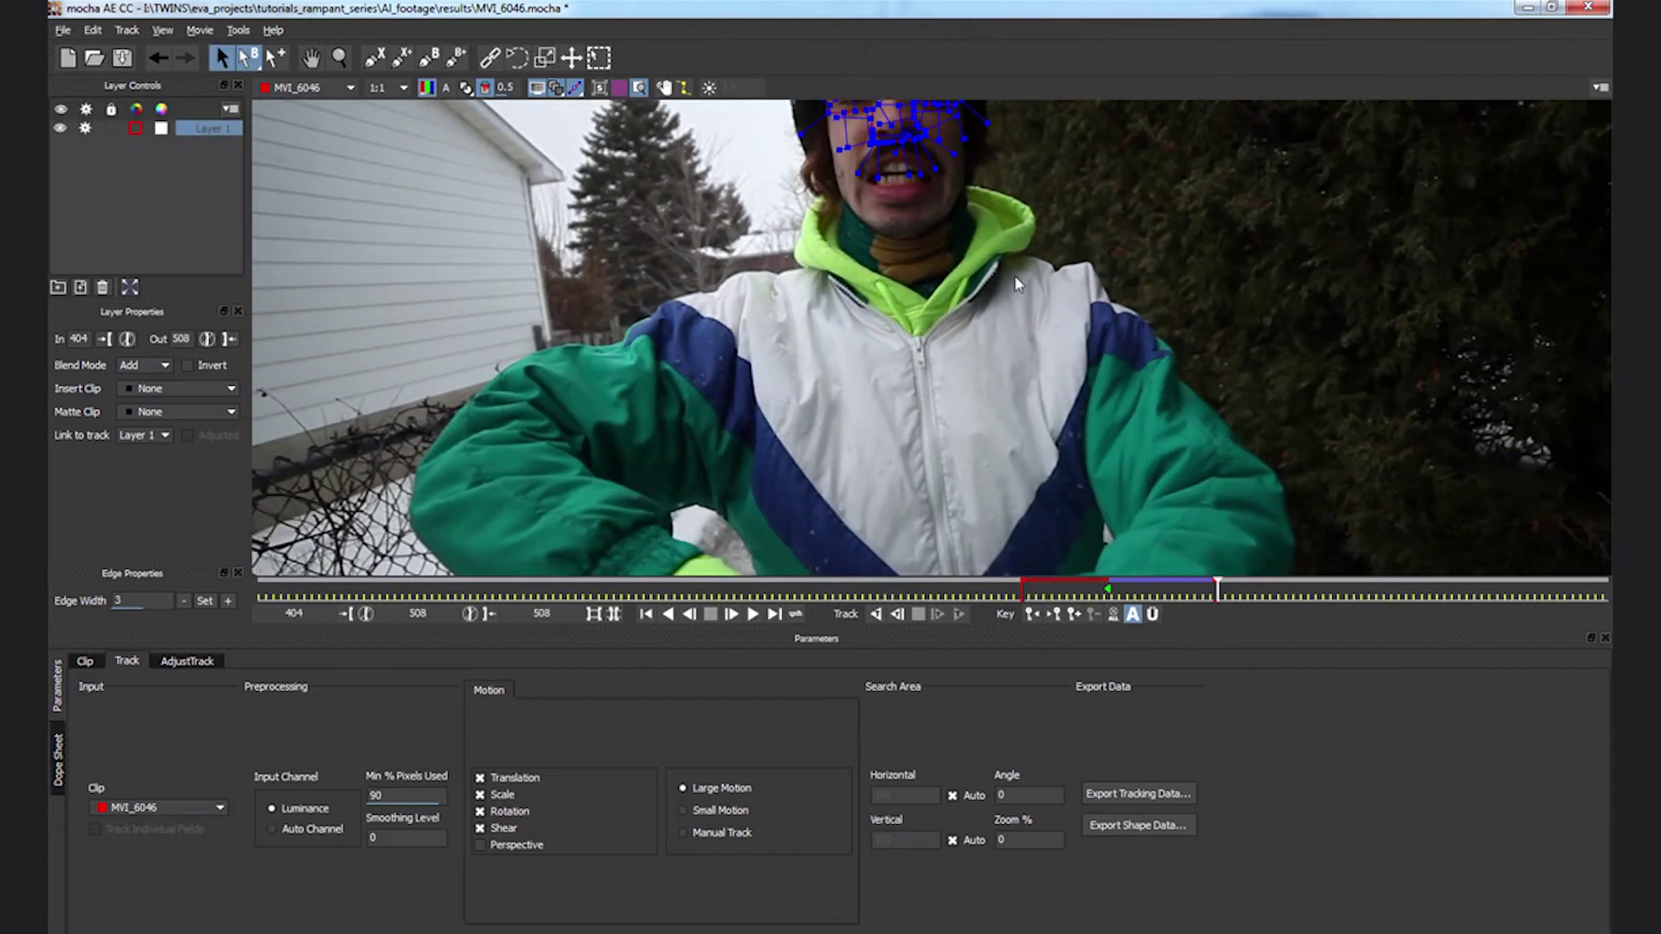
{"action": "left_click", "coordinate": [874, 614]}
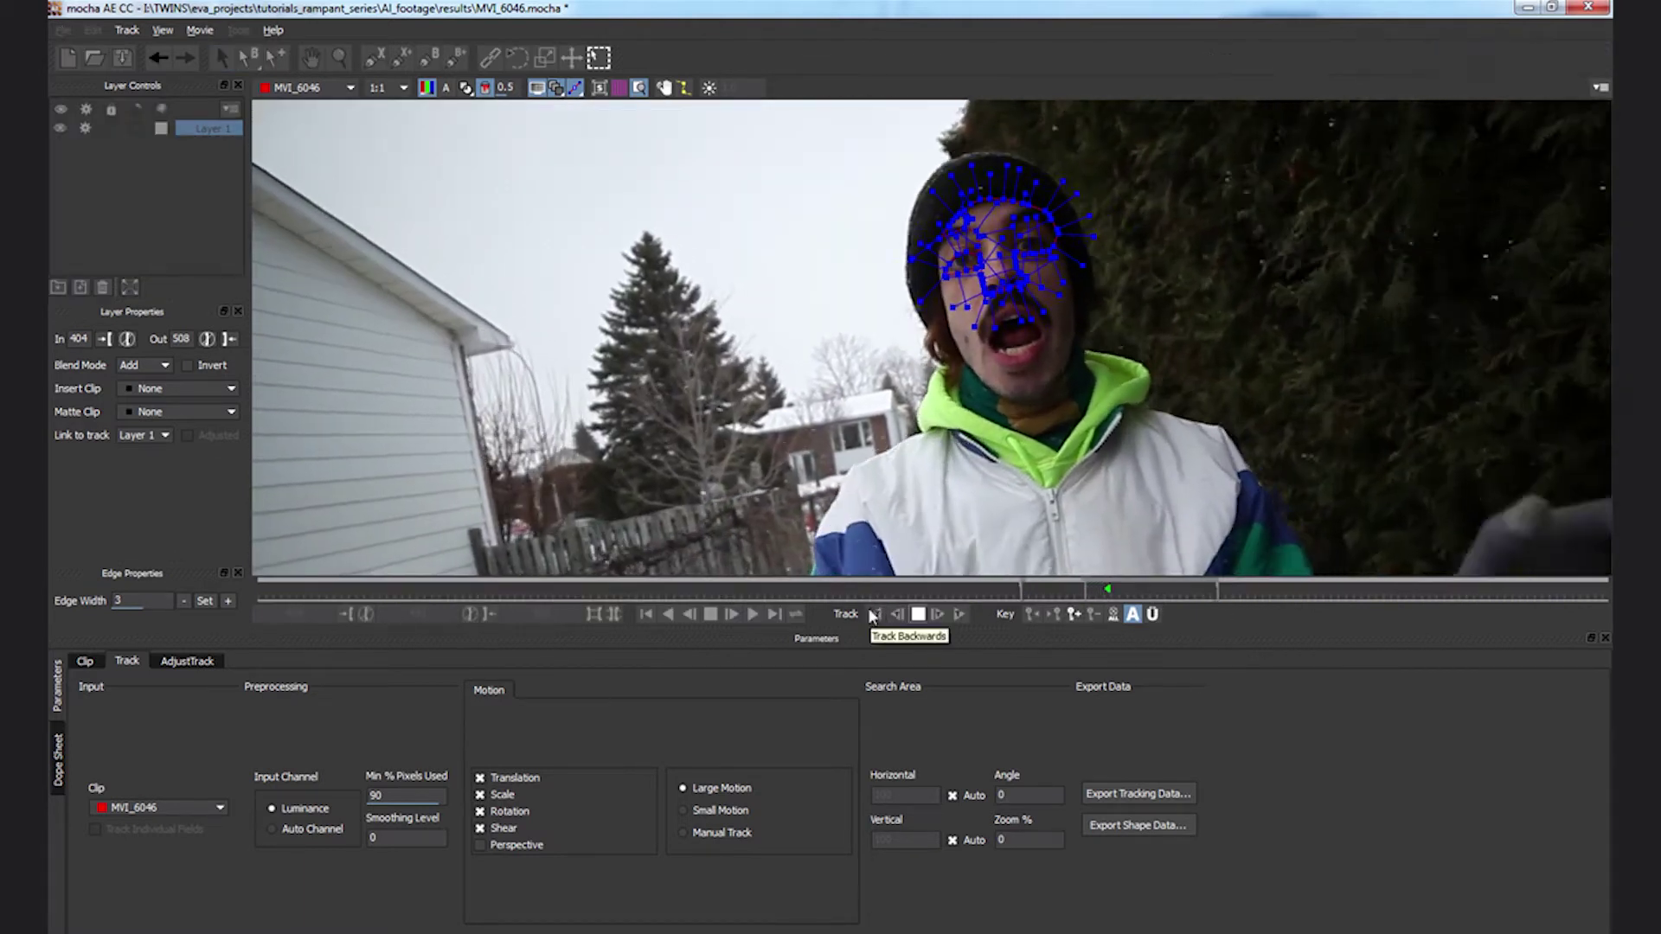
{"action": "left_click_drag", "start_coordinate": [1021, 589], "coordinate": [1146, 592]}
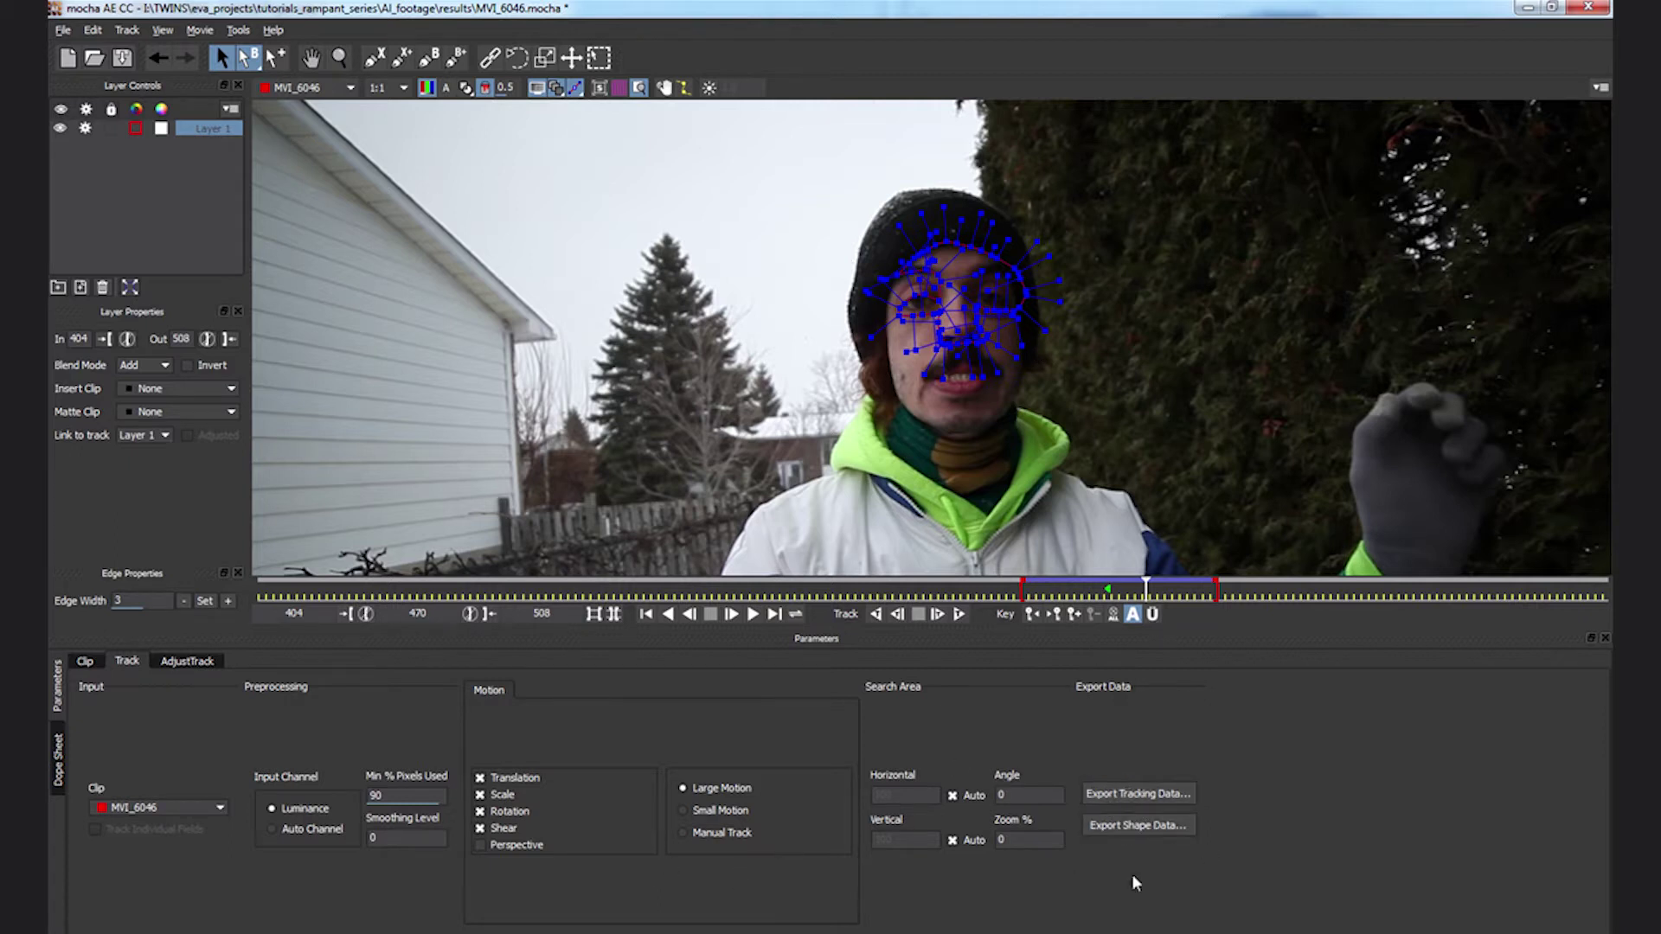
Copy the tracking data to the clipboard as After Effects Transform Data with position, scale and rotation
{"action": "left_click", "coordinate": [1128, 798]}
{"action": "left_click", "coordinate": [746, 453]}
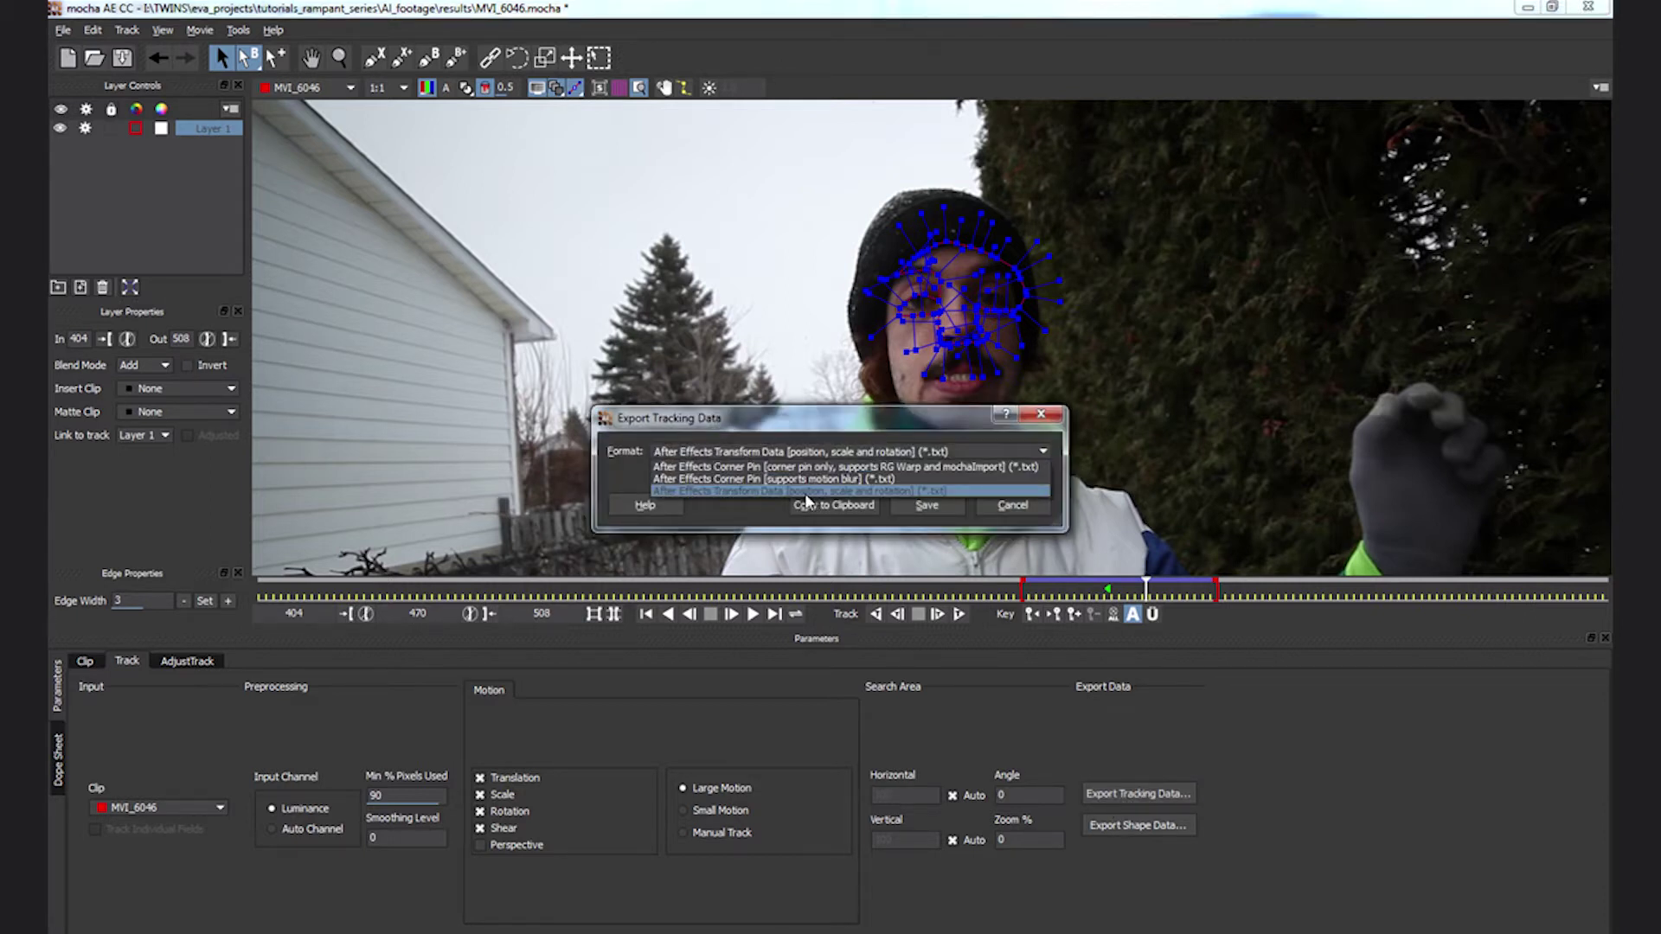
{"action": "left_click", "coordinate": [875, 492]}
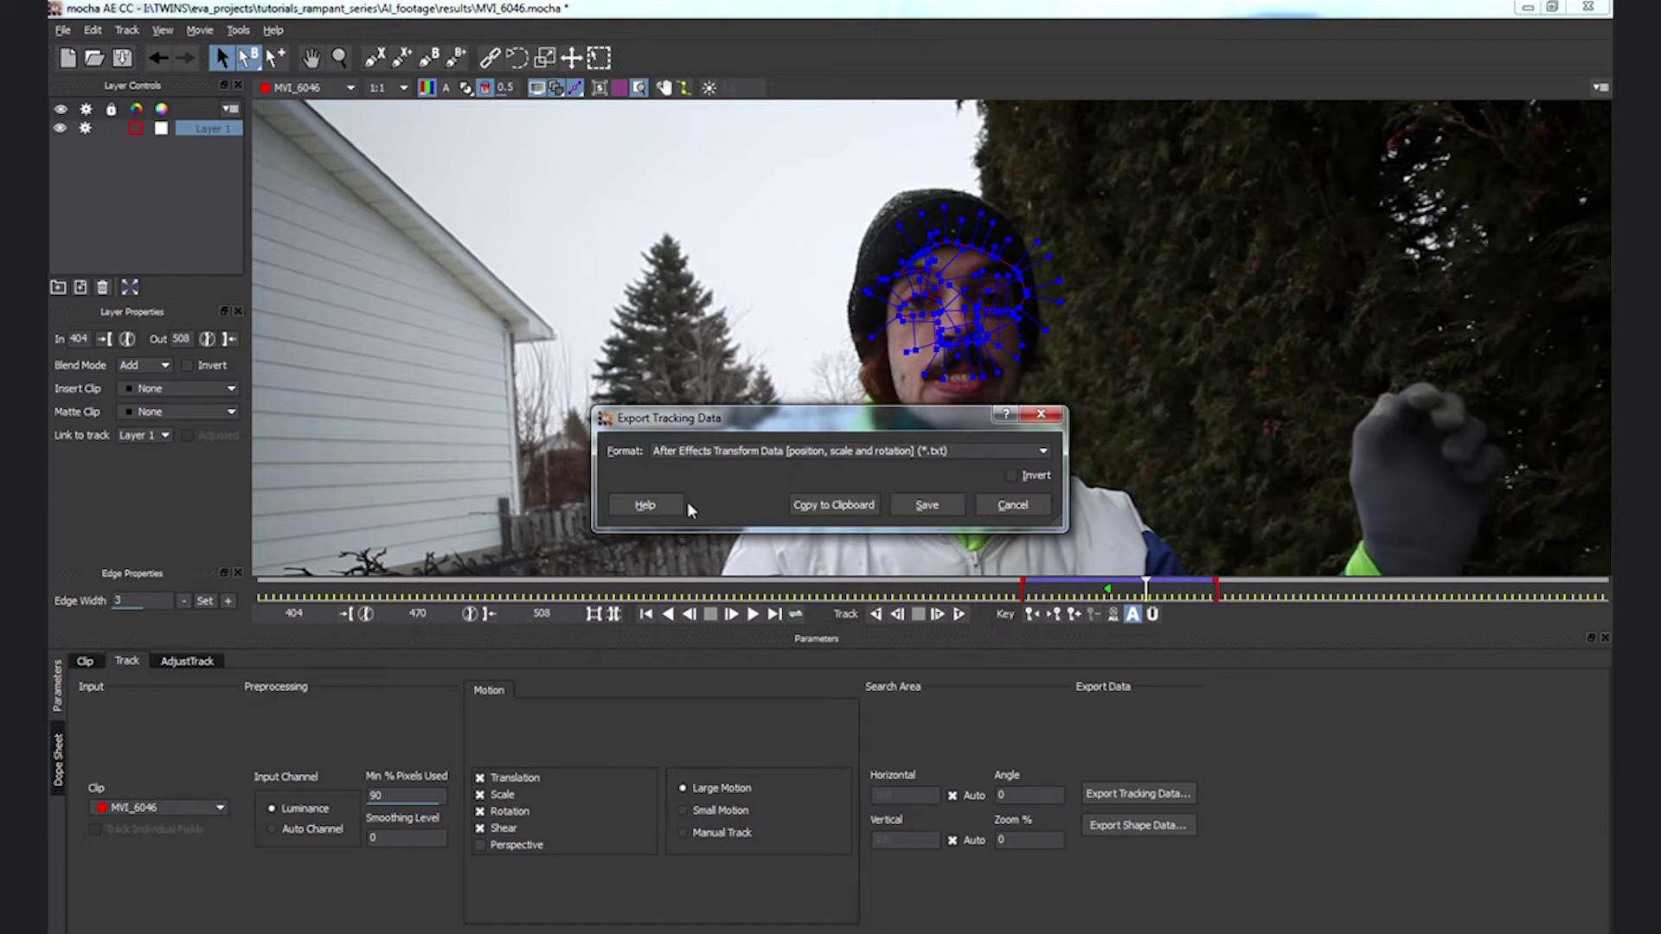
{"action": "left_click", "coordinate": [836, 505]}
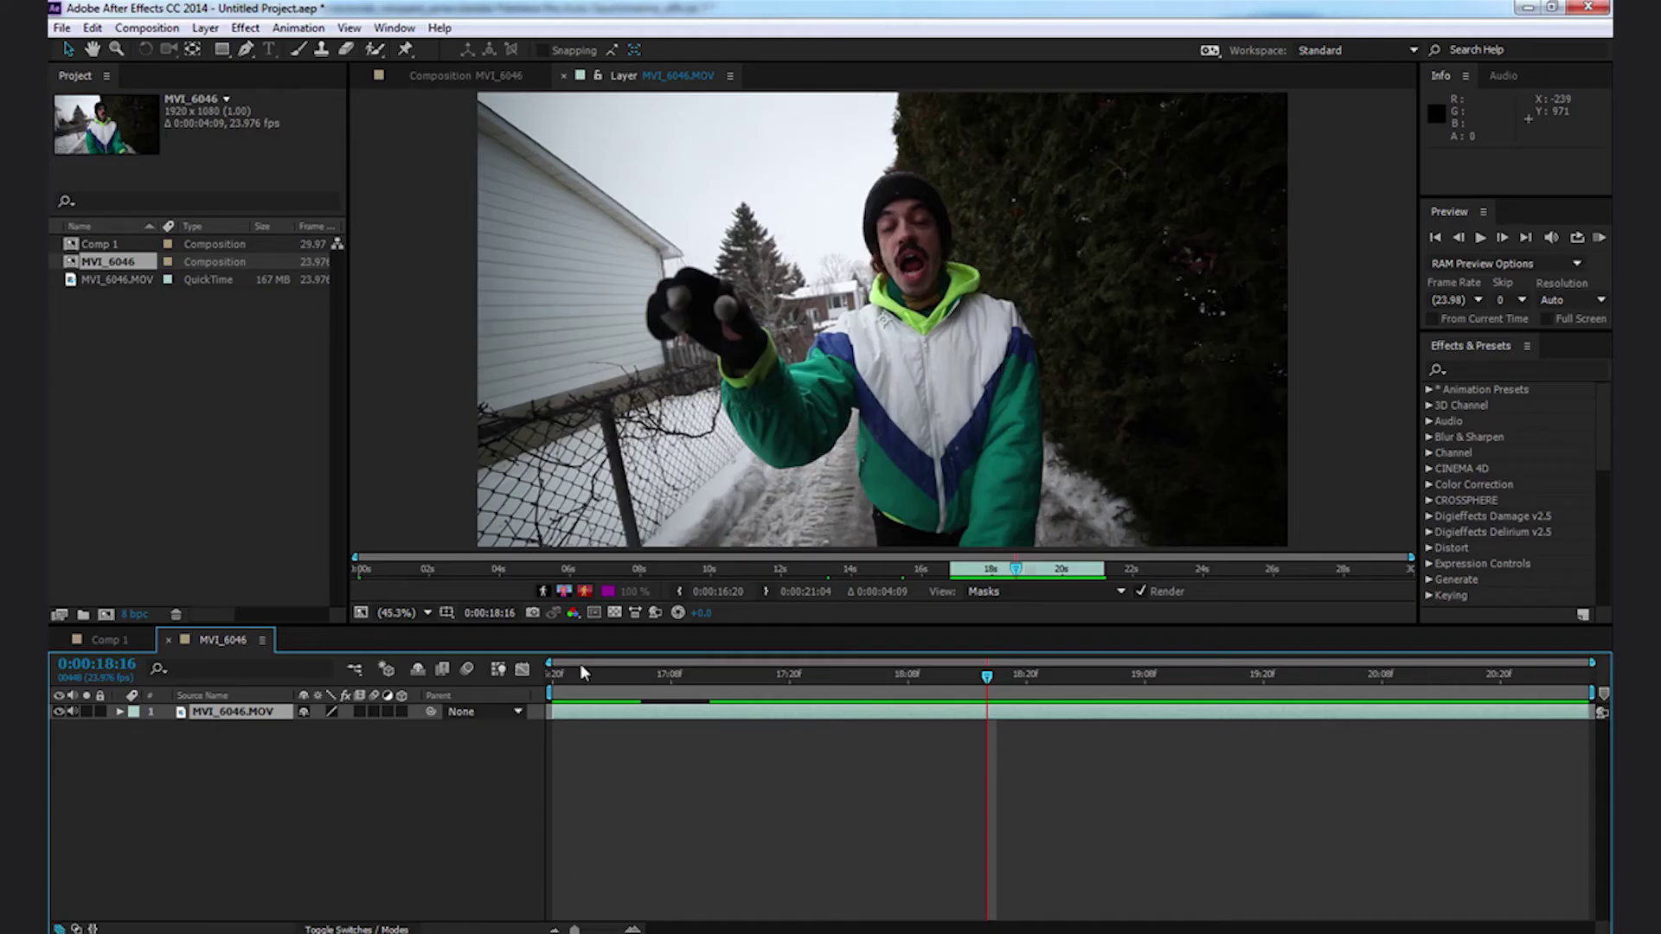
Return to After Effects, go to the composition's first frame, and add a null object named eyes
{"action": "key", "text": "Home"}
{"action": "left_click", "coordinate": [205, 28]}
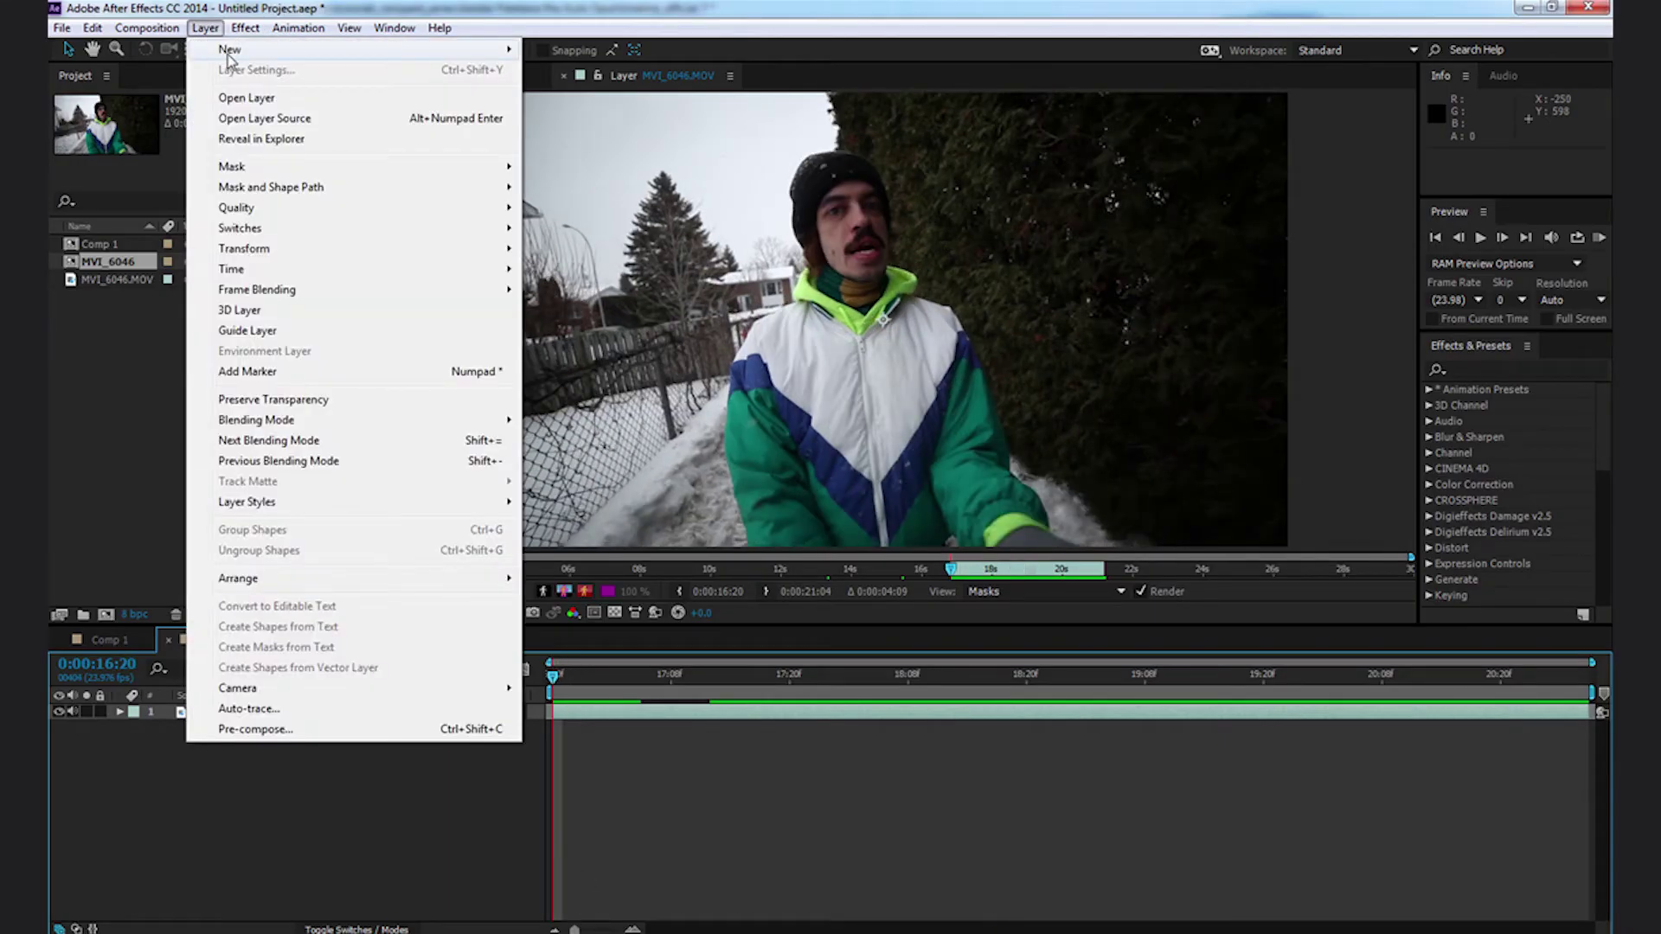
{"action": "mouse_move", "coordinate": [260, 49]}
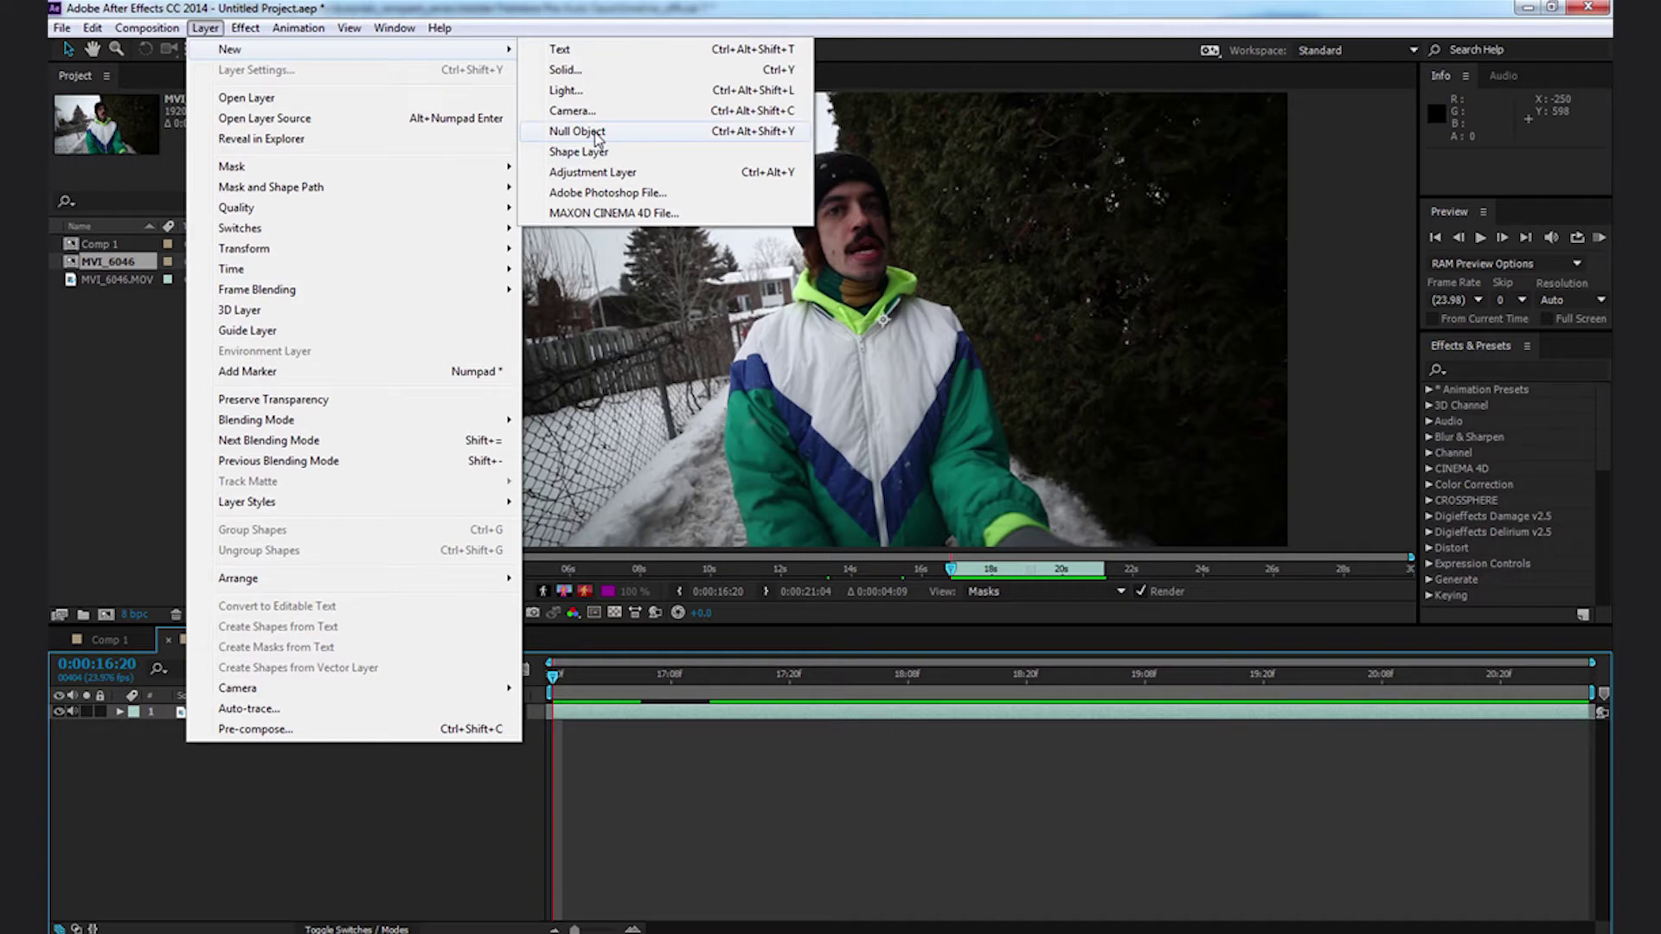
{"action": "left_click", "coordinate": [595, 134]}
{"action": "right_click", "coordinate": [203, 714]}
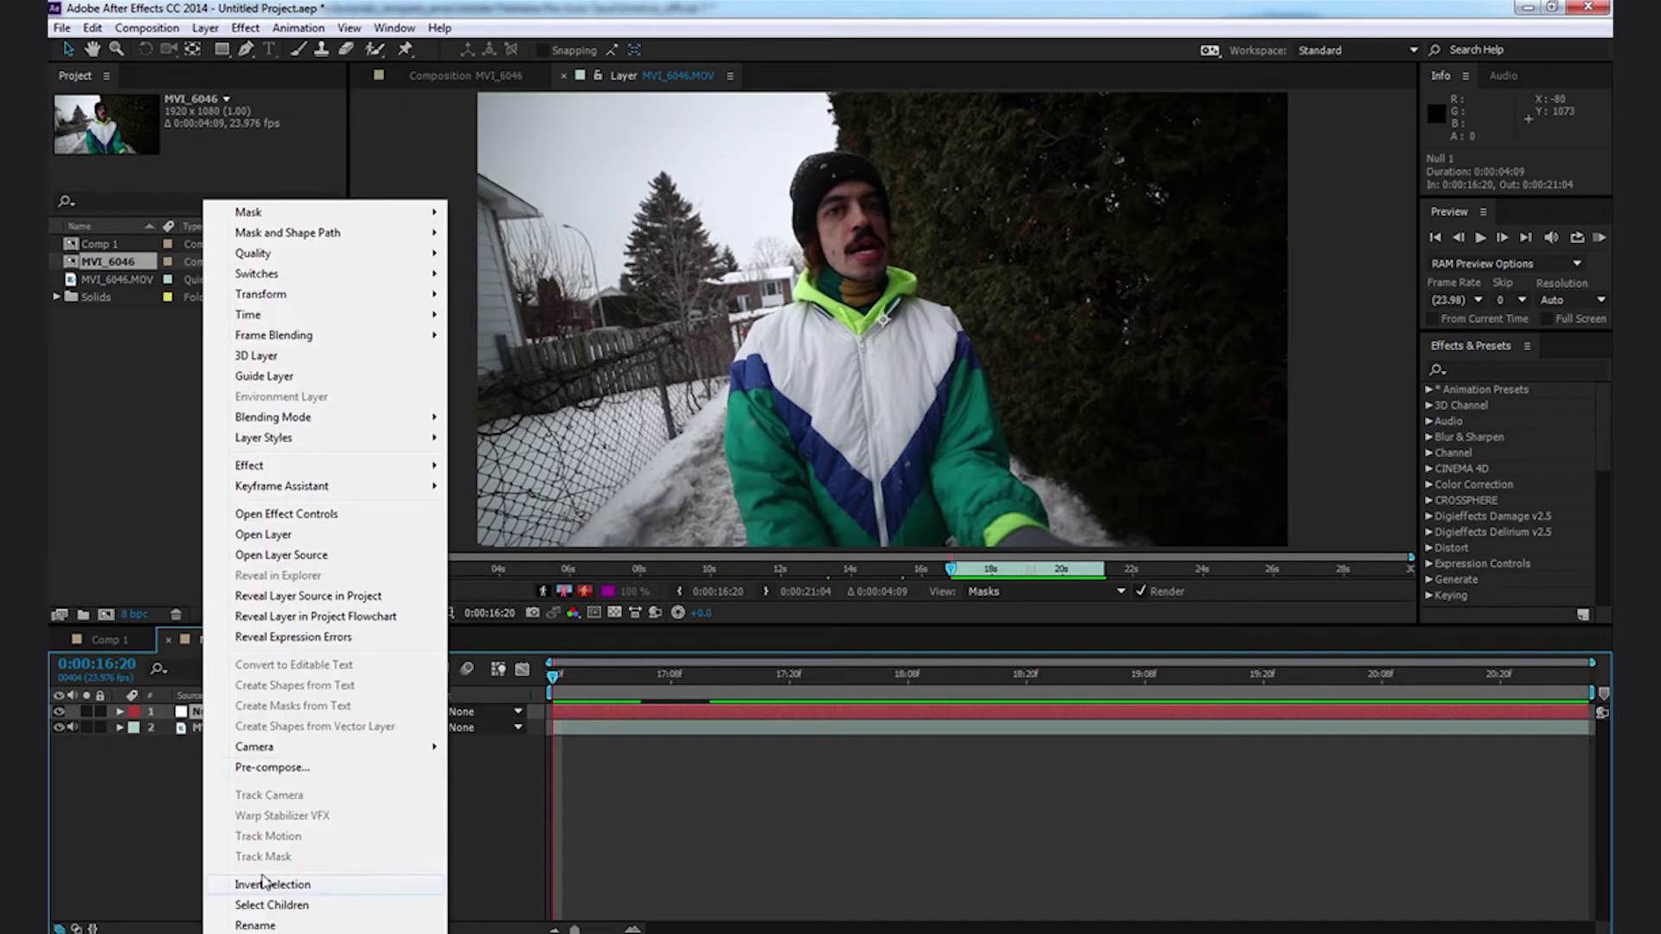
{"action": "left_click", "coordinate": [259, 925]}
{"action": "type", "text": "eye"}
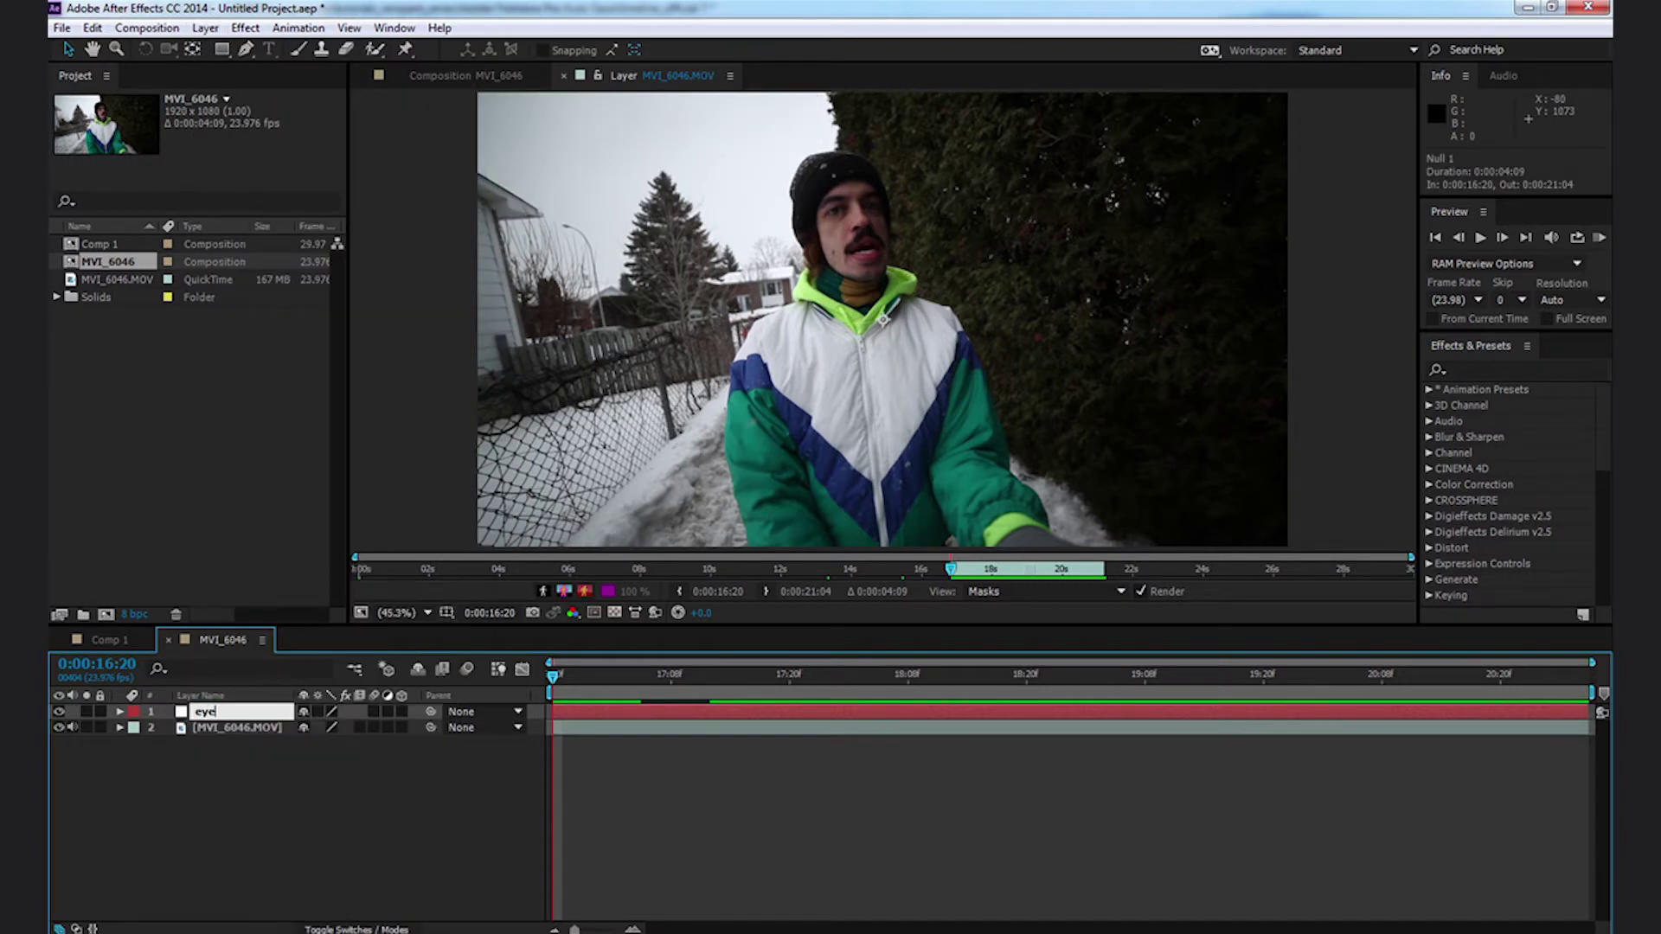
{"action": "type", "text": "s"}
{"action": "key", "text": "Return"}
Paste the tracking data onto the eyes null at the first frame and reveal its transform keyframes
{"action": "left_click", "coordinate": [564, 710]}
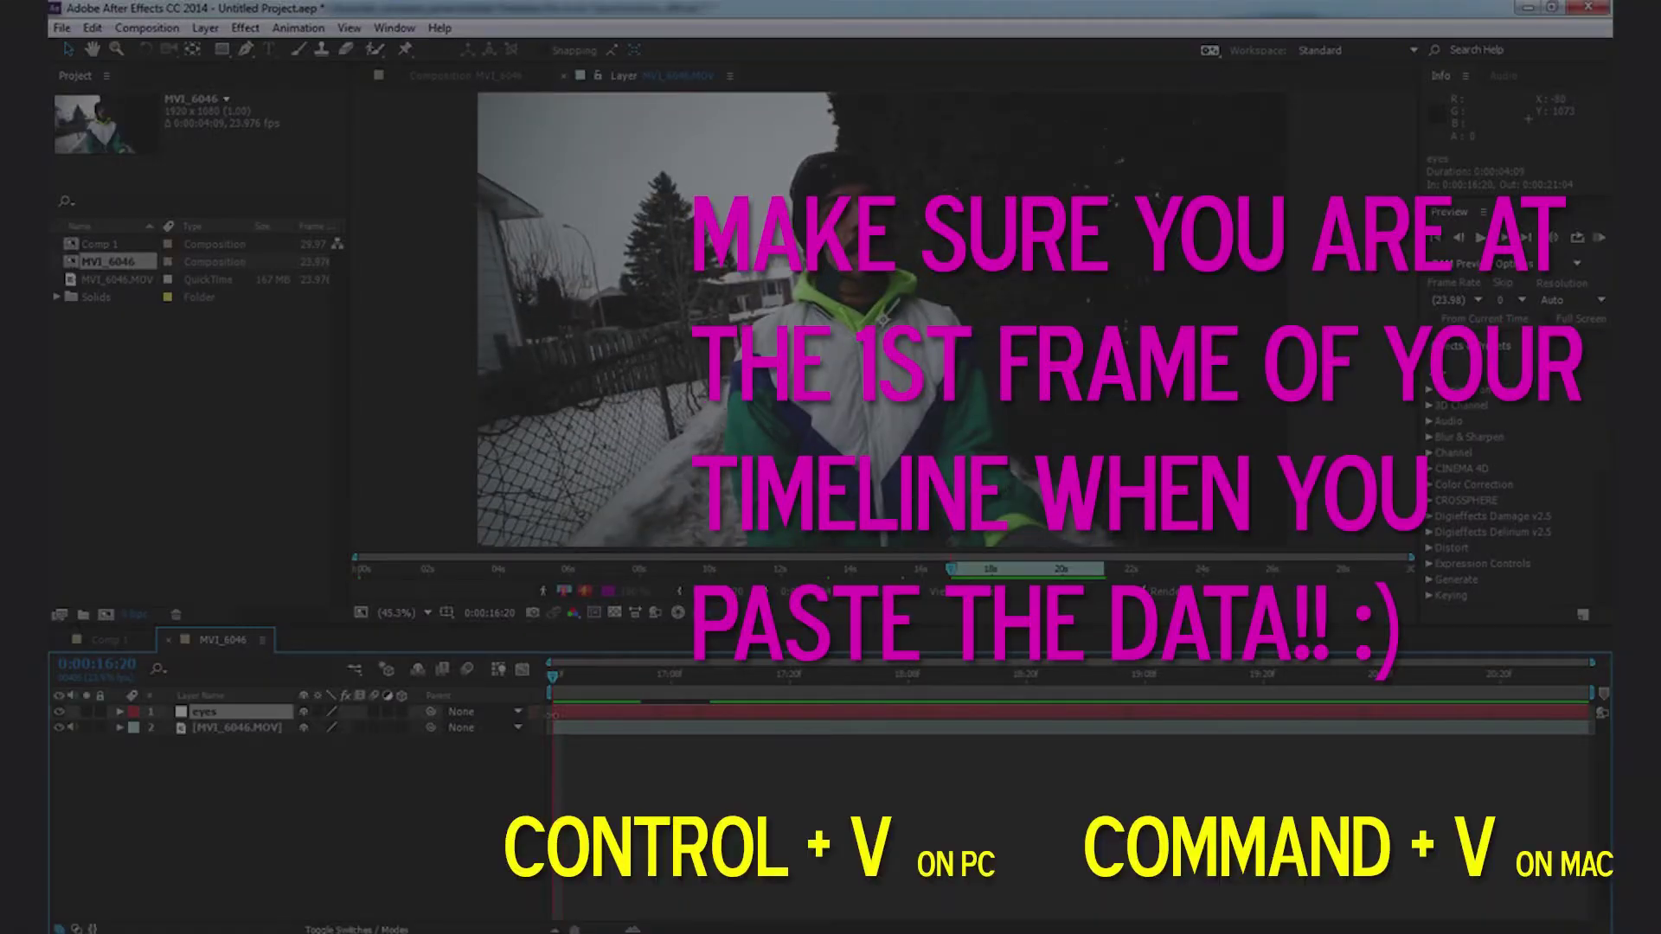
{"action": "key", "text": "ctrl+v"}
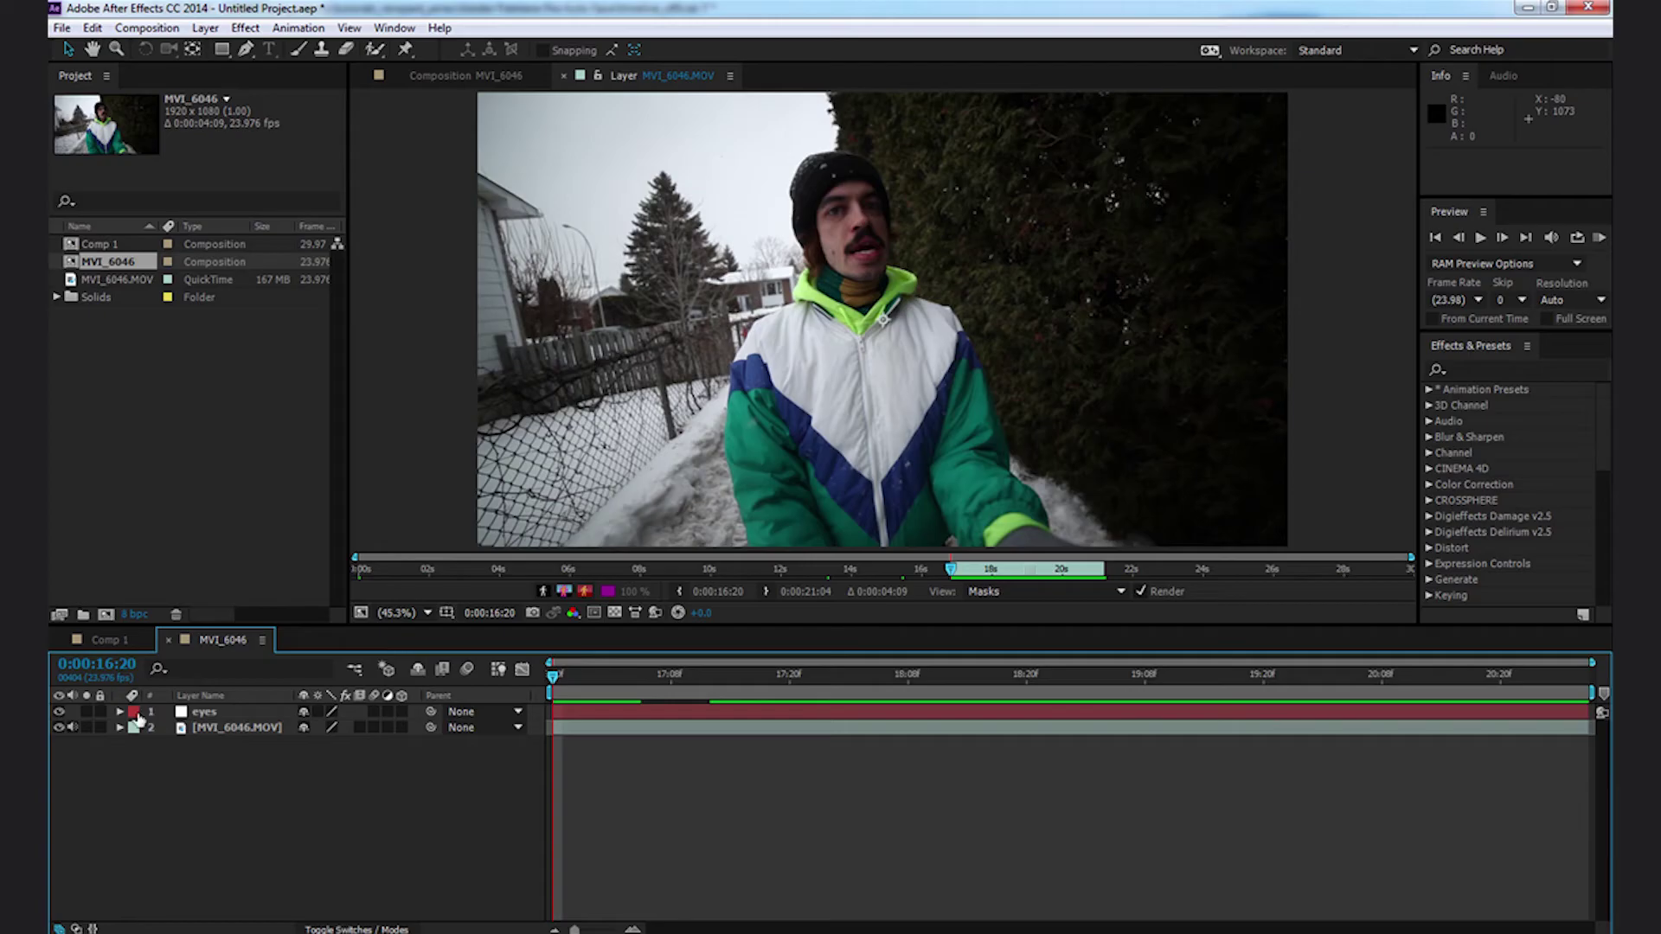
{"action": "left_click", "coordinate": [121, 712]}
{"action": "left_click", "coordinate": [135, 729]}
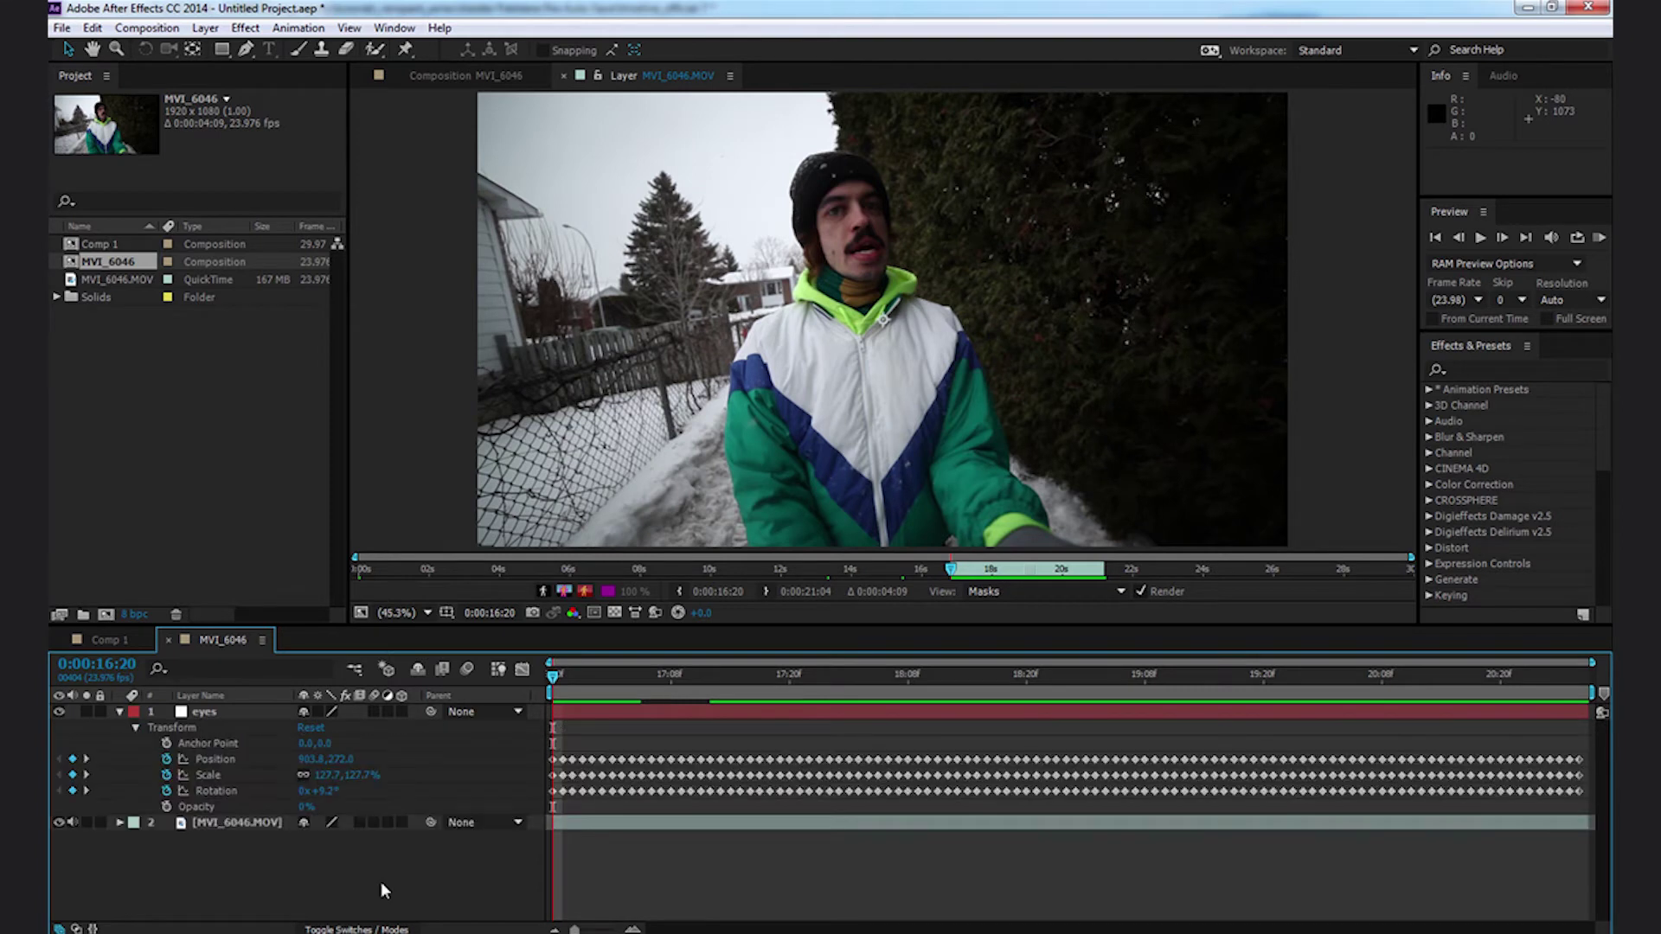
{"action": "left_click_drag", "start_coordinate": [563, 679], "coordinate": [1275, 699]}
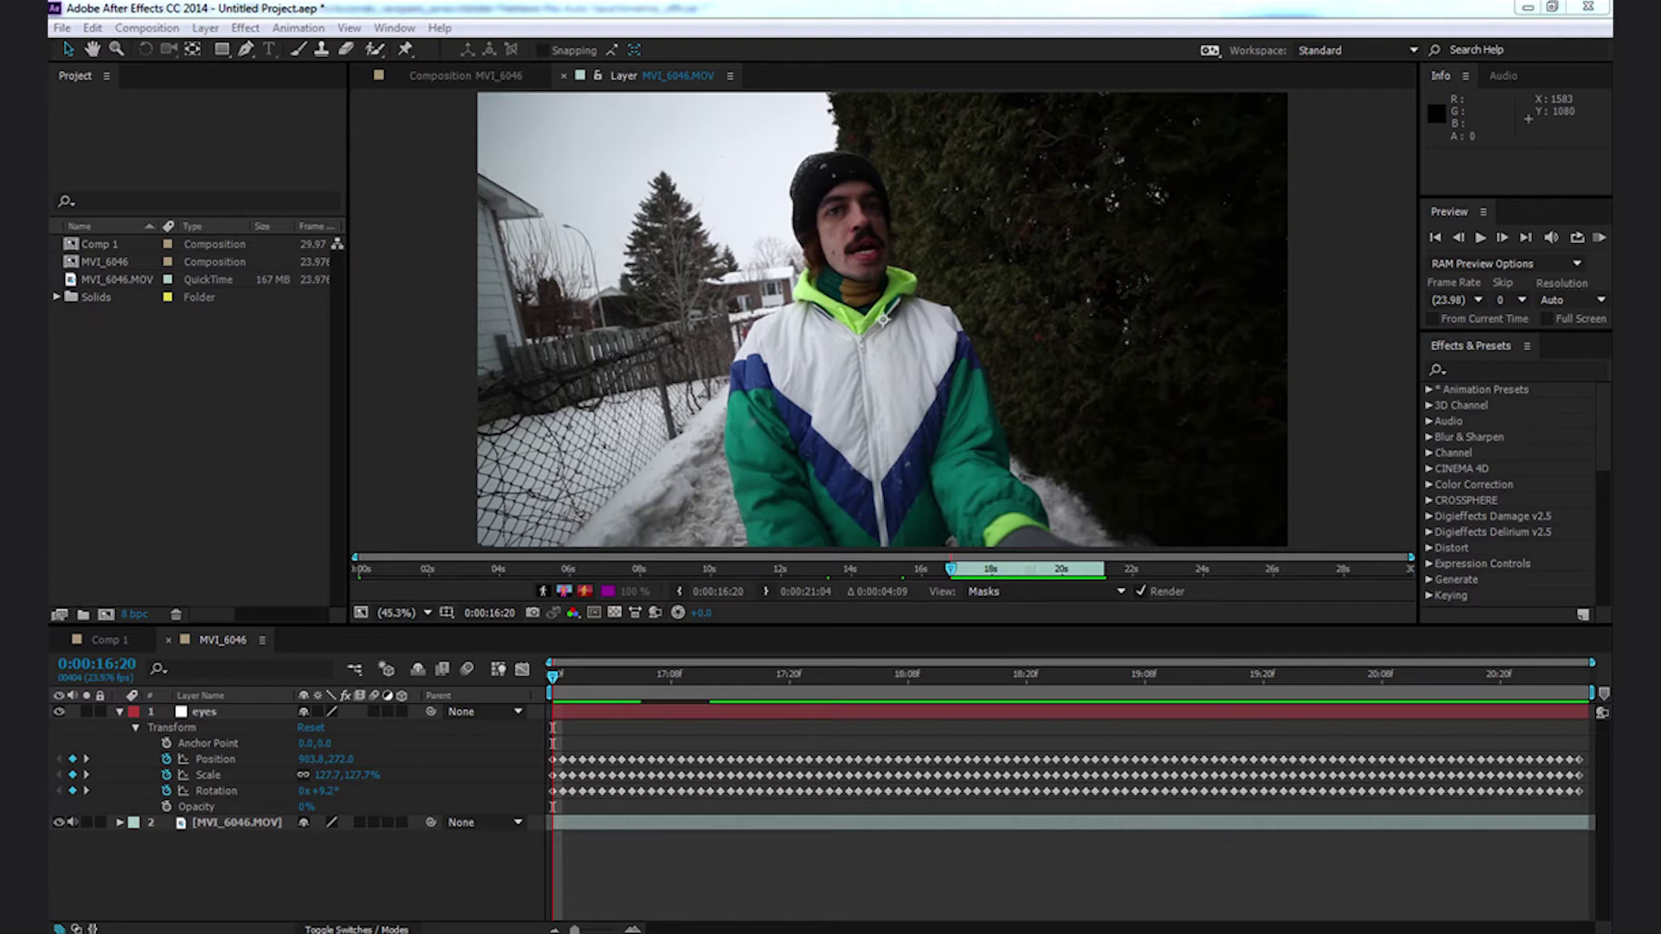
Import the eye socket PSD images and place Eye_Socket_021.psd above the footage, scaled down over the man's right eye
{"action": "left_click_drag", "start_coordinate": [571, 511], "coordinate": [186, 442]}
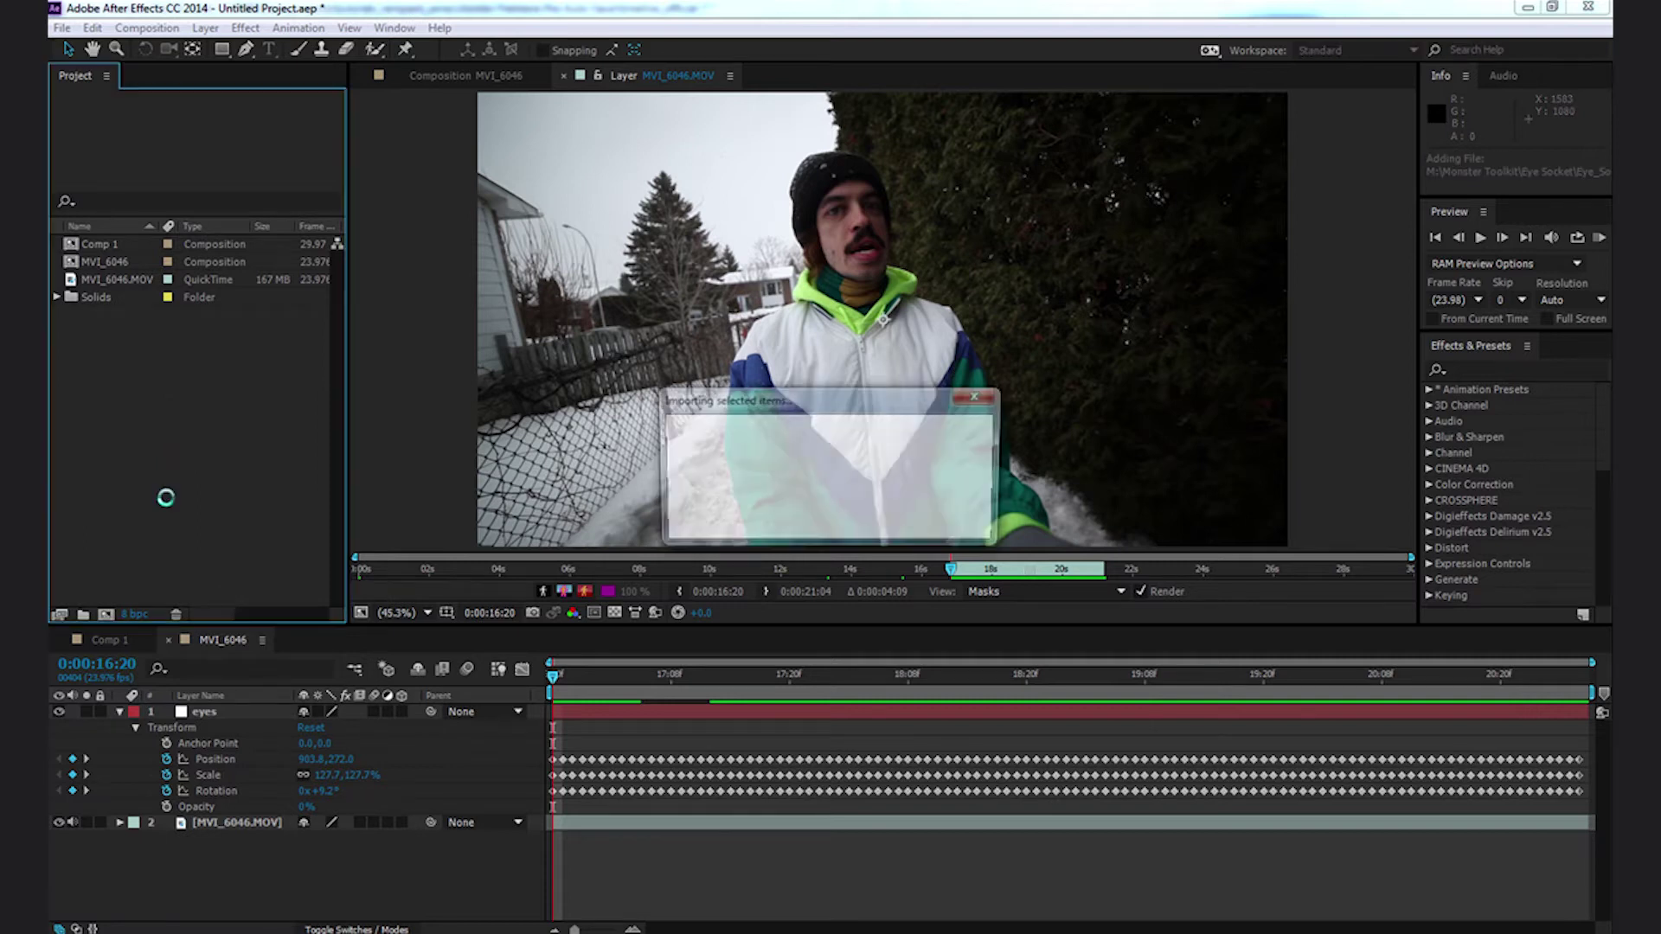
{"action": "left_click_drag", "start_coordinate": [197, 636], "coordinate": [242, 821]}
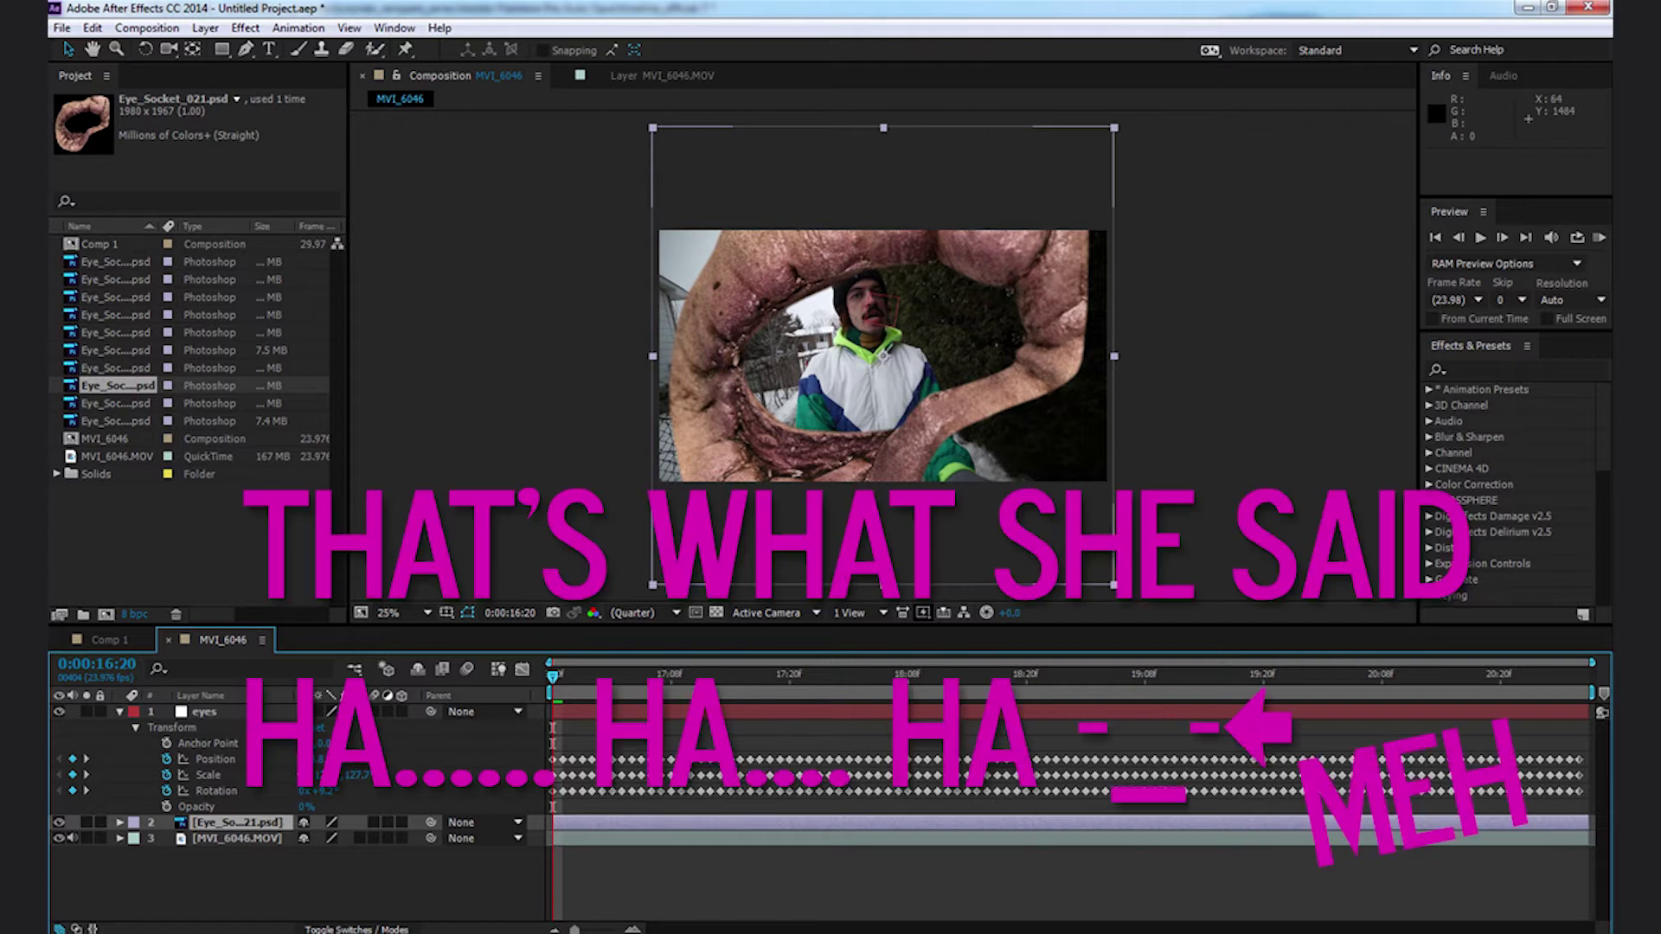
{"action": "left_click_drag", "start_coordinate": [653, 588], "coordinate": [858, 397]}
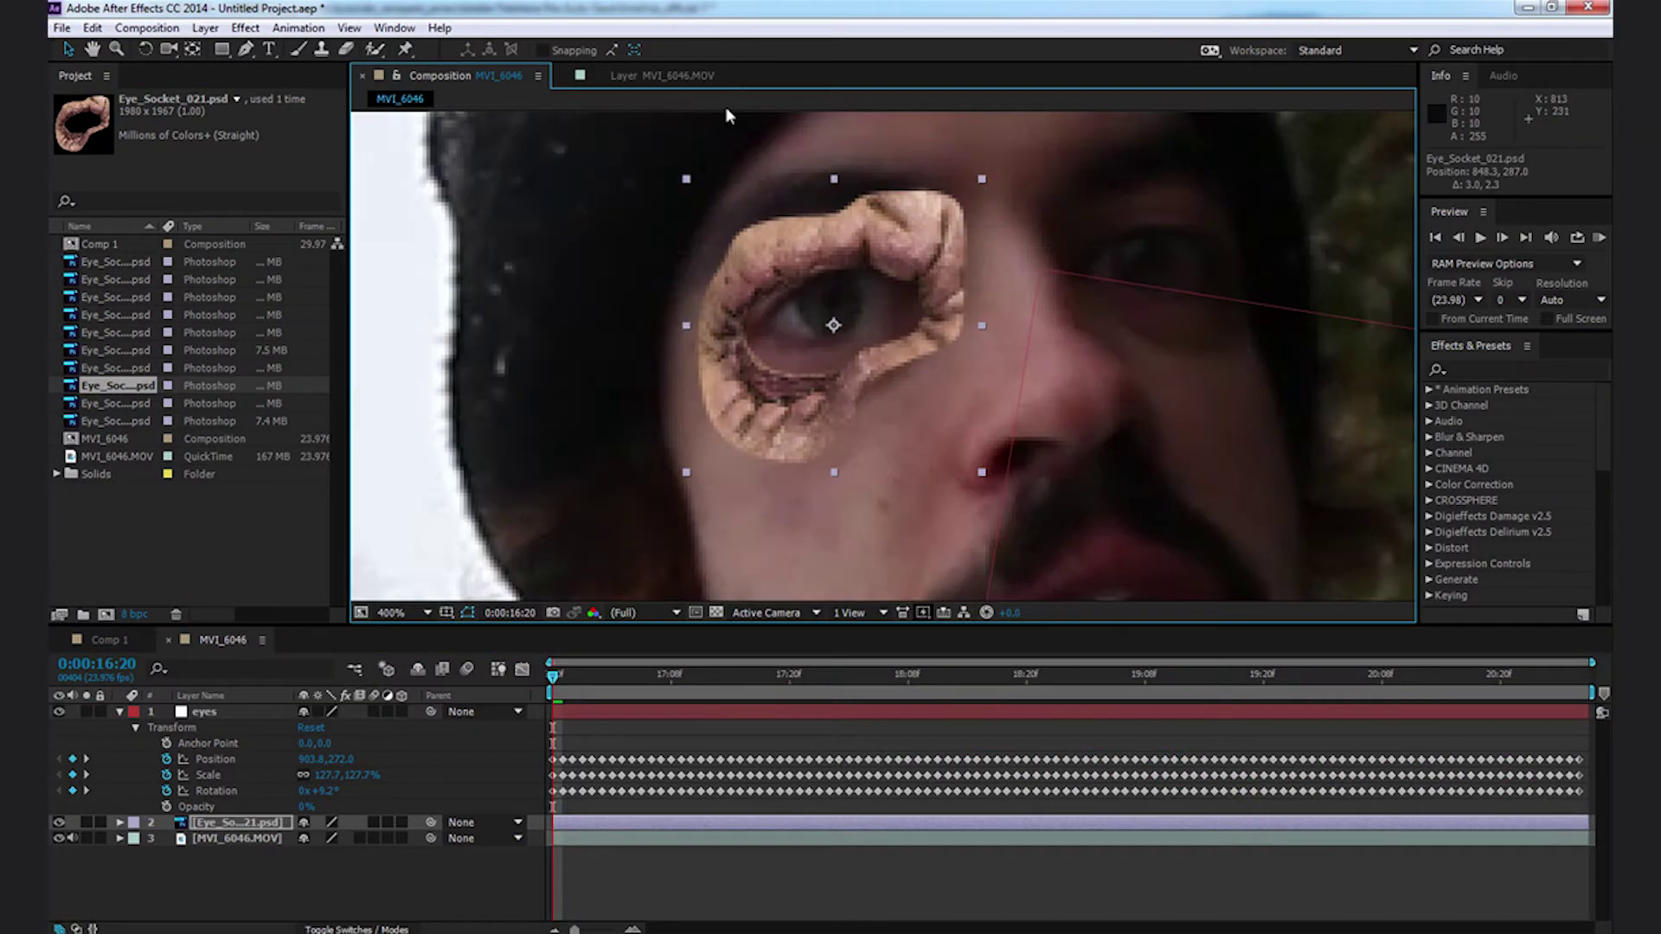
Draw a closed Pen tool mask with 11 vertices around the eye socket, cutting off its outer edge
{"action": "left_click", "coordinate": [248, 53]}
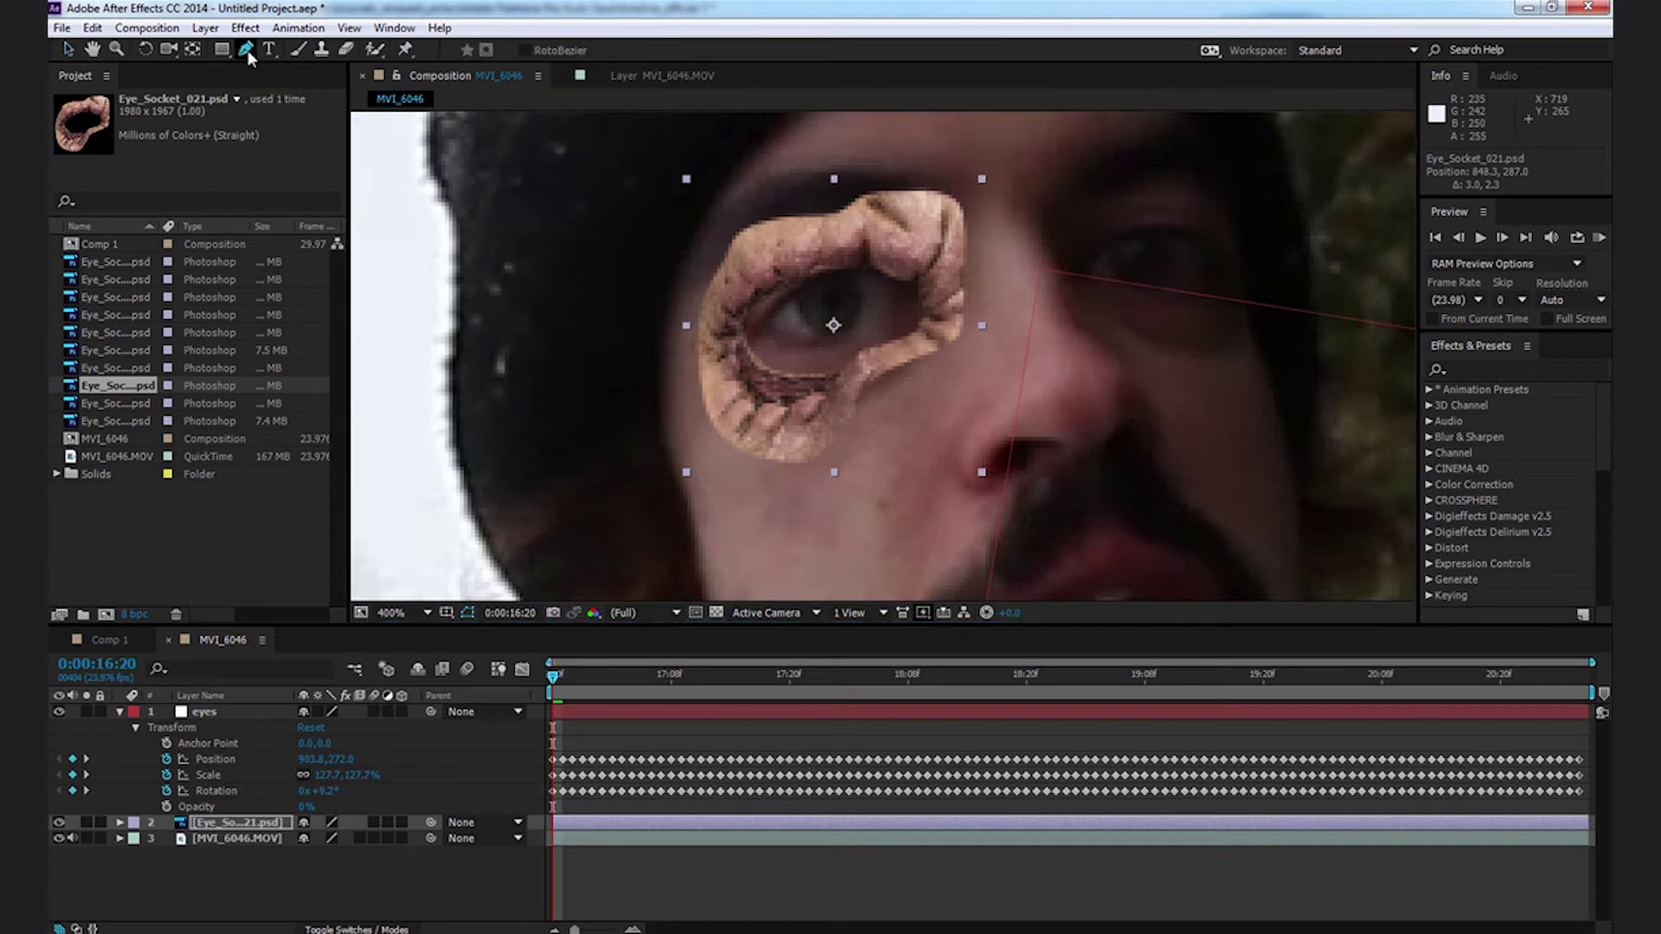
{"action": "left_click", "coordinate": [796, 231]}
{"action": "left_click", "coordinate": [750, 257]}
{"action": "left_click_drag", "start_coordinate": [853, 380], "coordinate": [873, 372]}
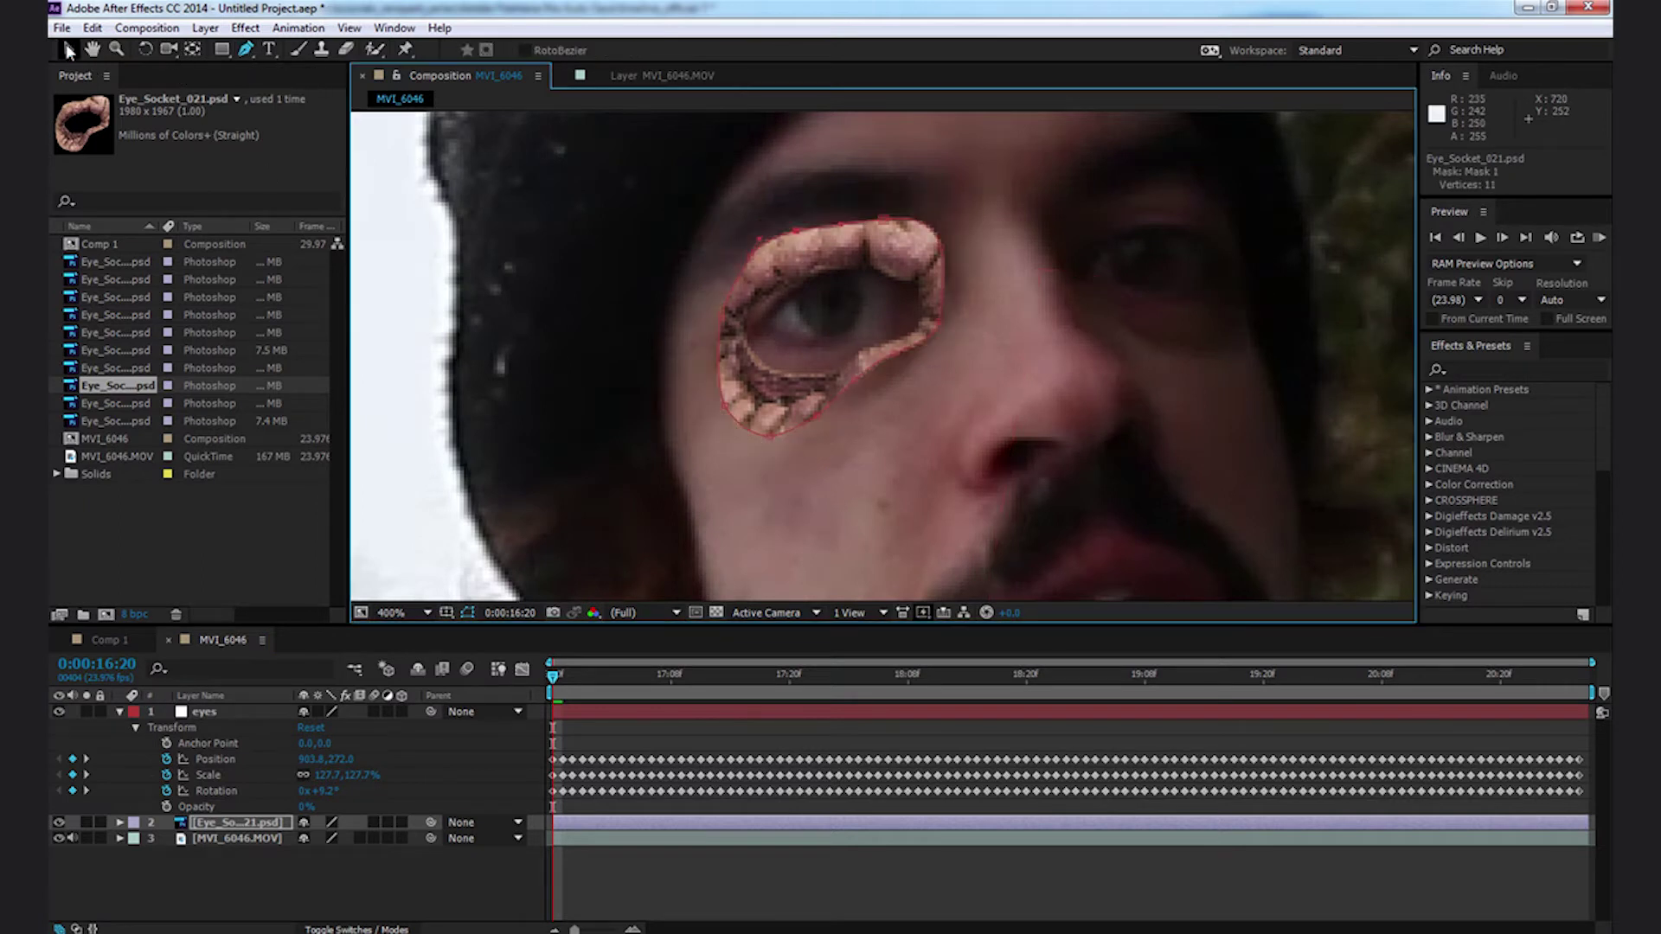
{"action": "left_click", "coordinate": [69, 50]}
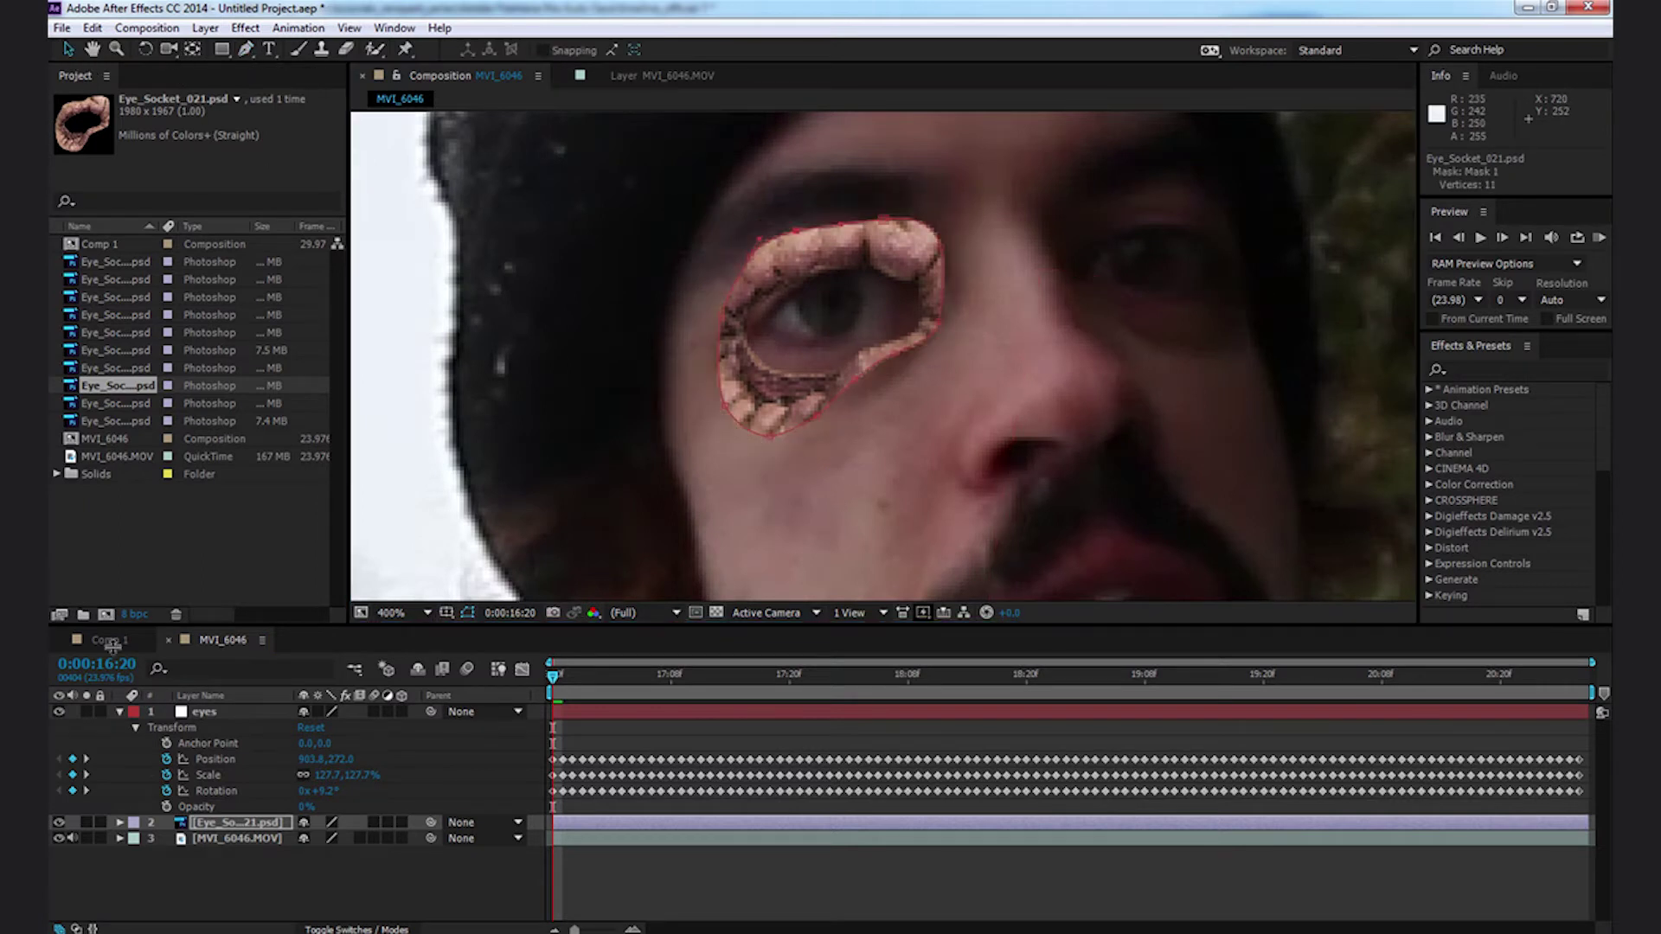
Feather Mask 1 on the Eye_Socket_021.psd layer by about 72 pixels
{"action": "left_click", "coordinate": [119, 823]}
{"action": "left_click", "coordinate": [136, 838]}
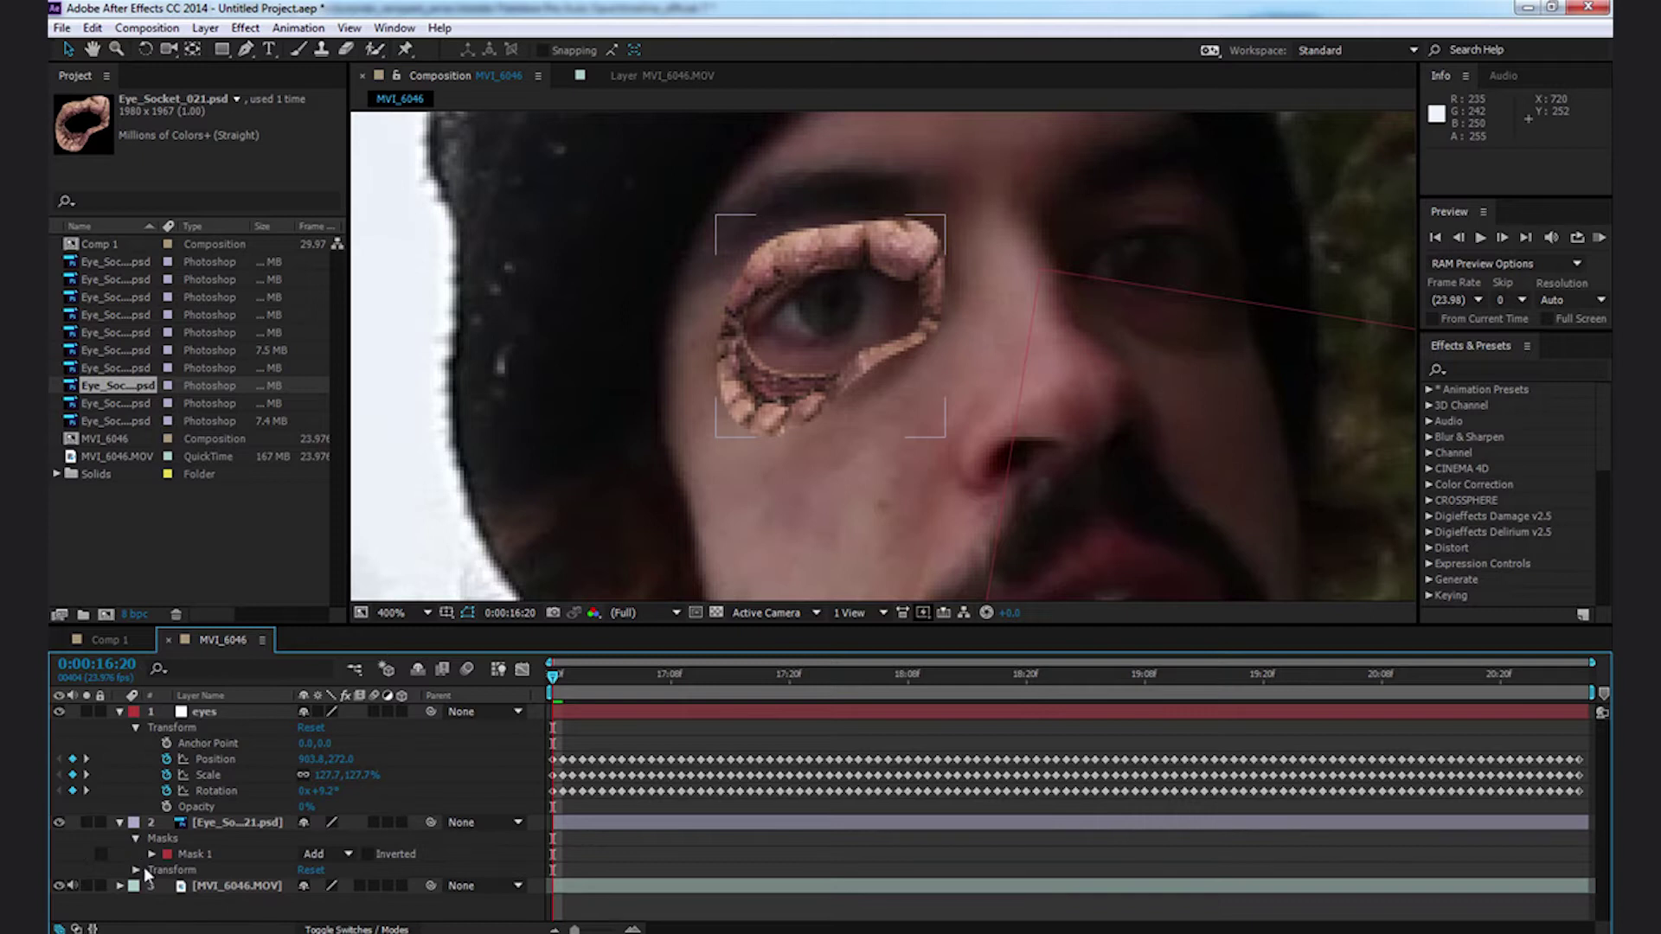
{"action": "left_click", "coordinate": [150, 855]}
{"action": "left_click_drag", "start_coordinate": [340, 884], "coordinate": [405, 880]}
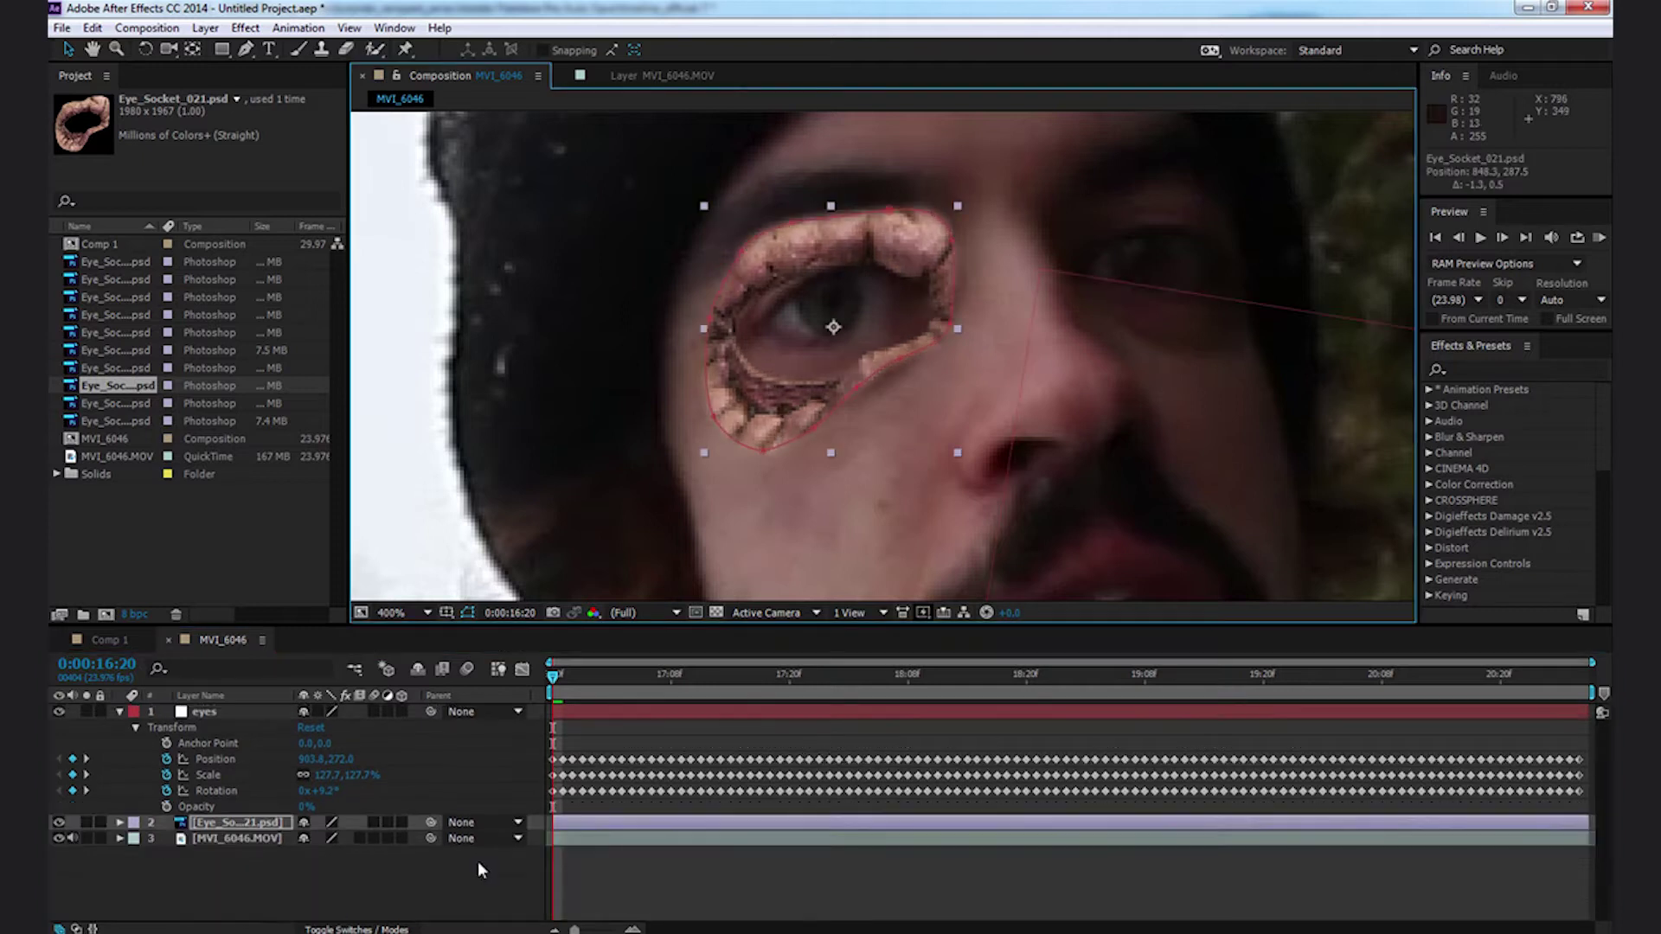
{"action": "left_click", "coordinate": [477, 865]}
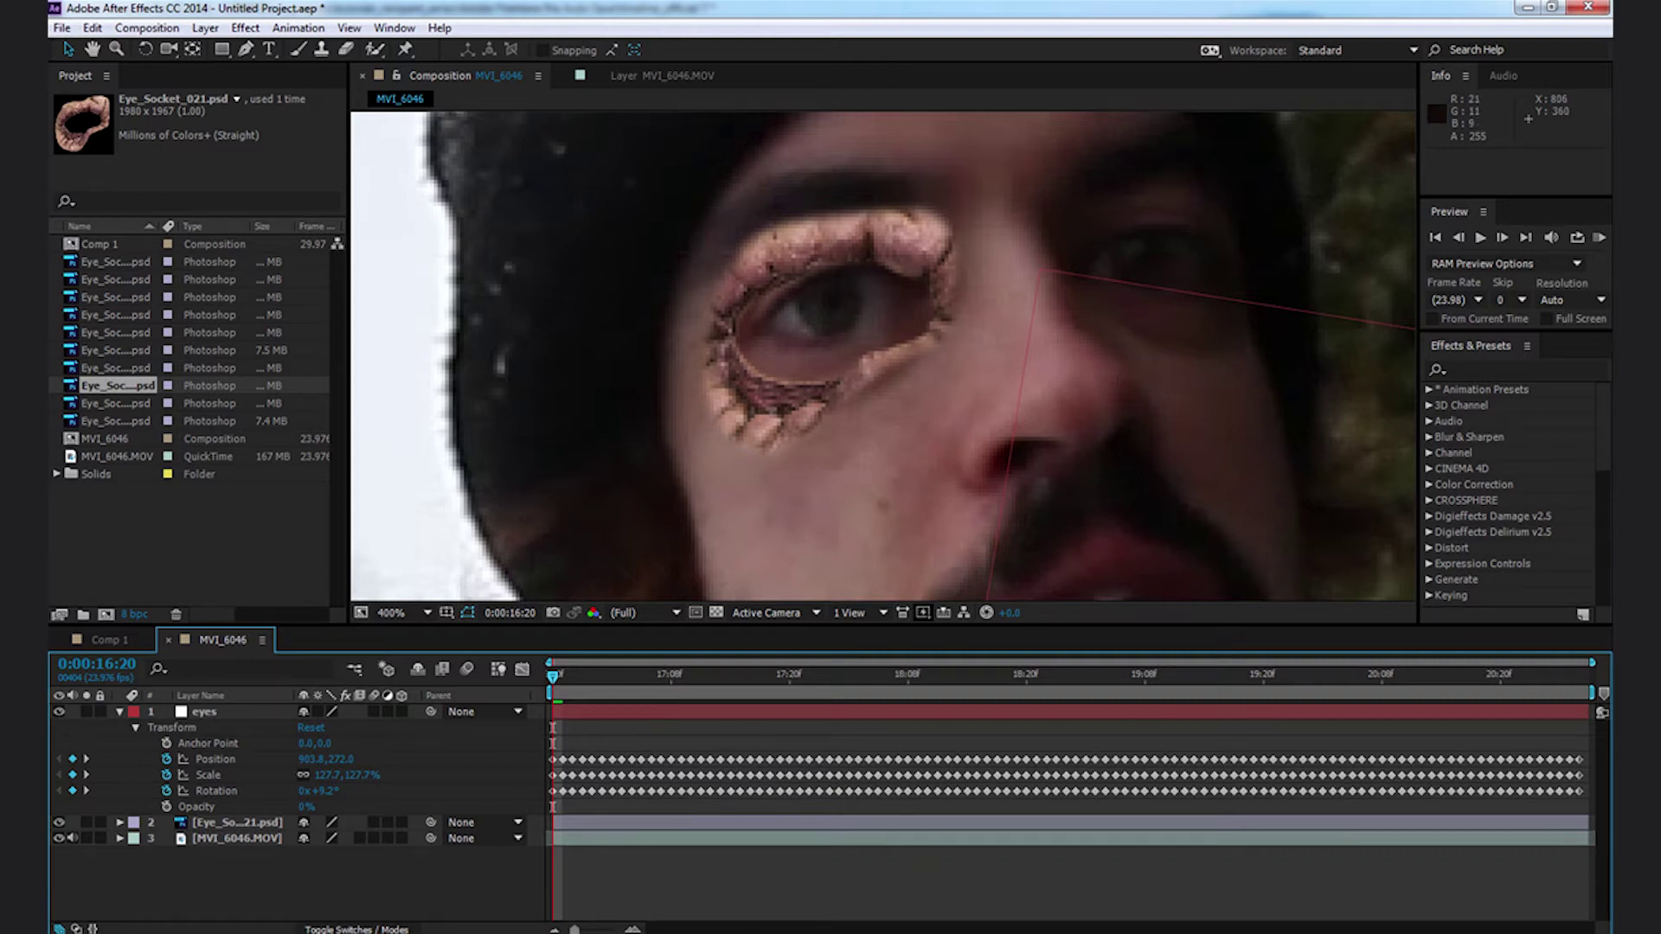
Parent the Eye_Socket_021.psd layer to the eyes null and preview how it follows the man's face
{"action": "left_click", "coordinate": [370, 825]}
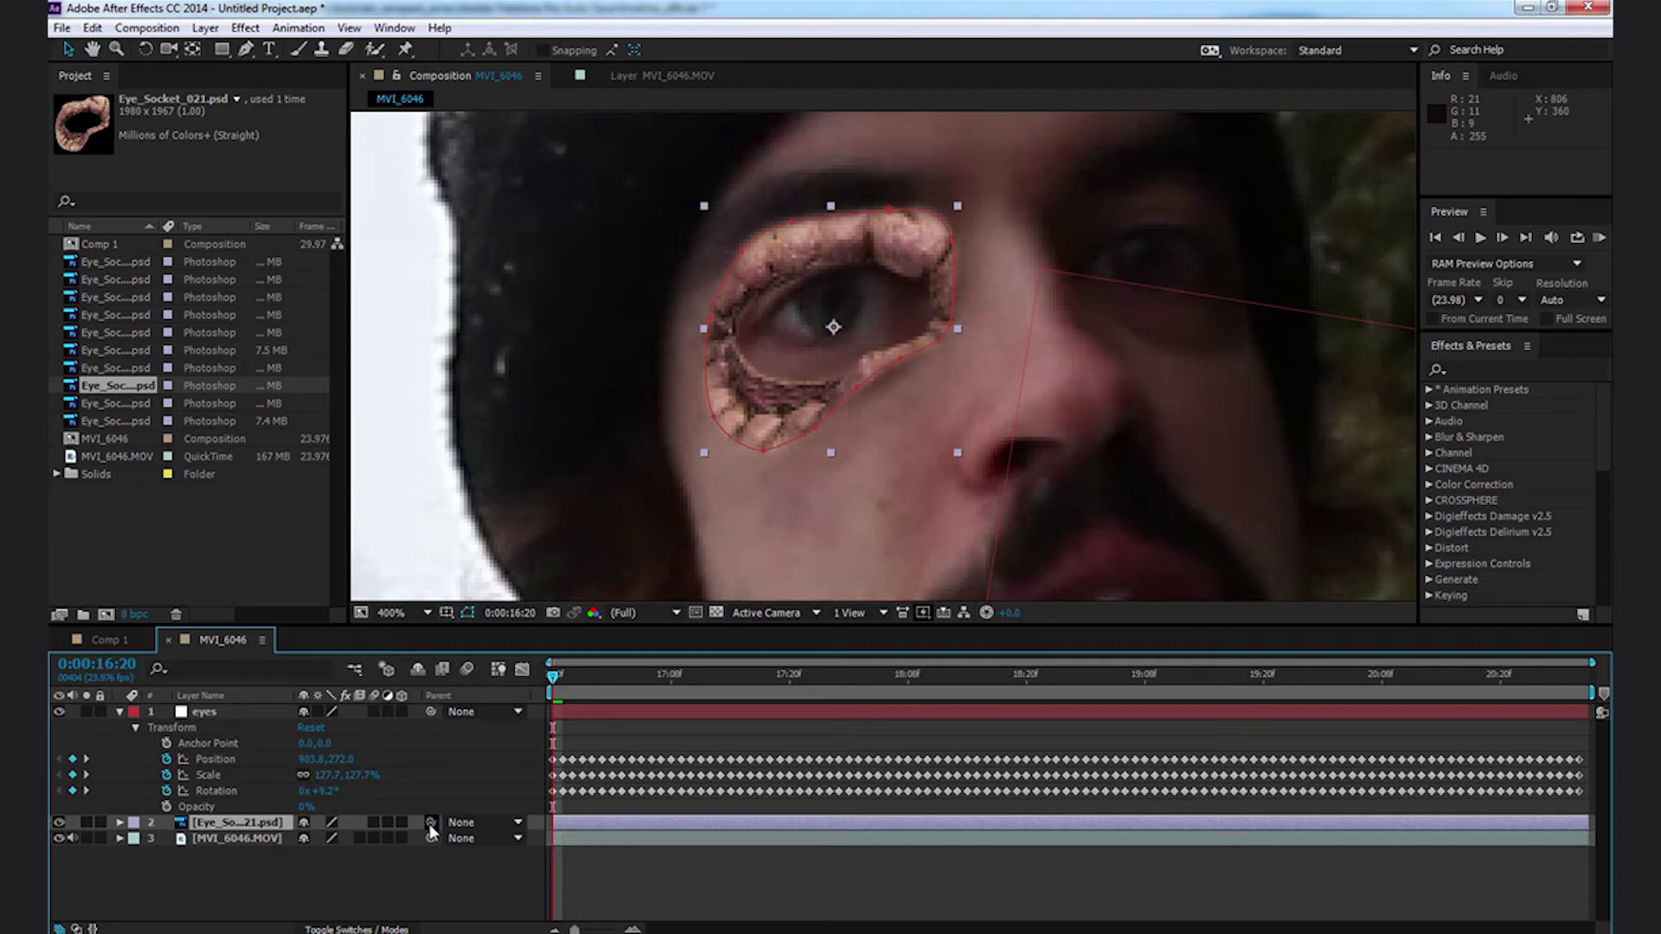
{"action": "left_click_drag", "start_coordinate": [430, 823], "coordinate": [219, 708]}
{"action": "key", "text": "shift+slash"}
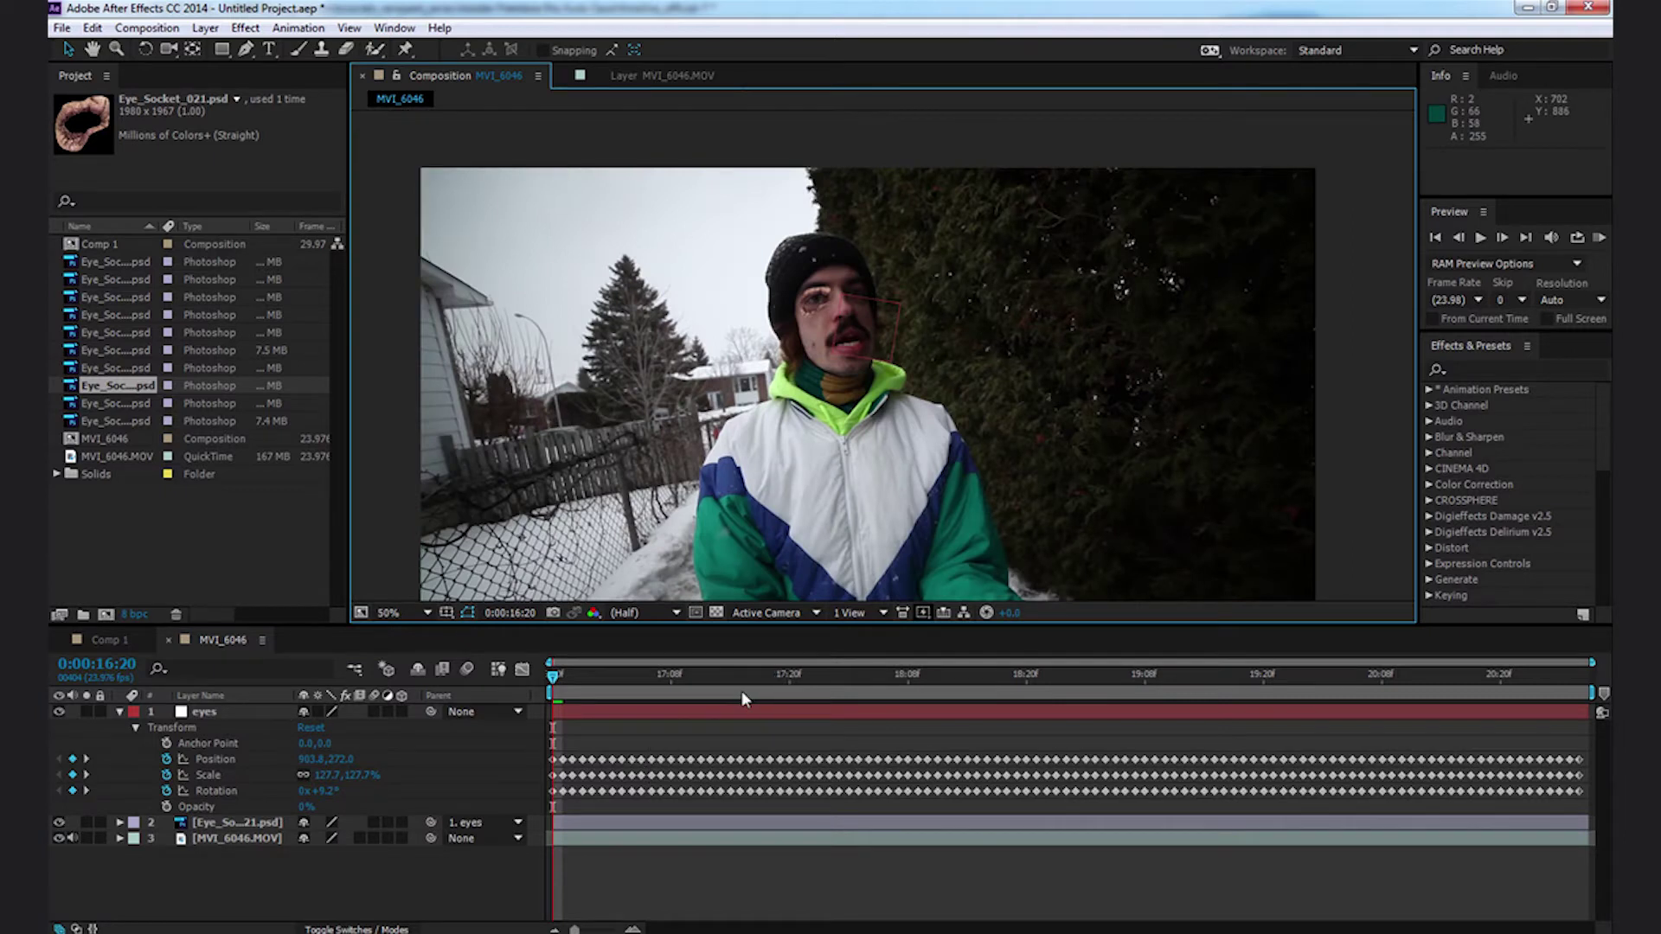
{"action": "key", "text": "space"}
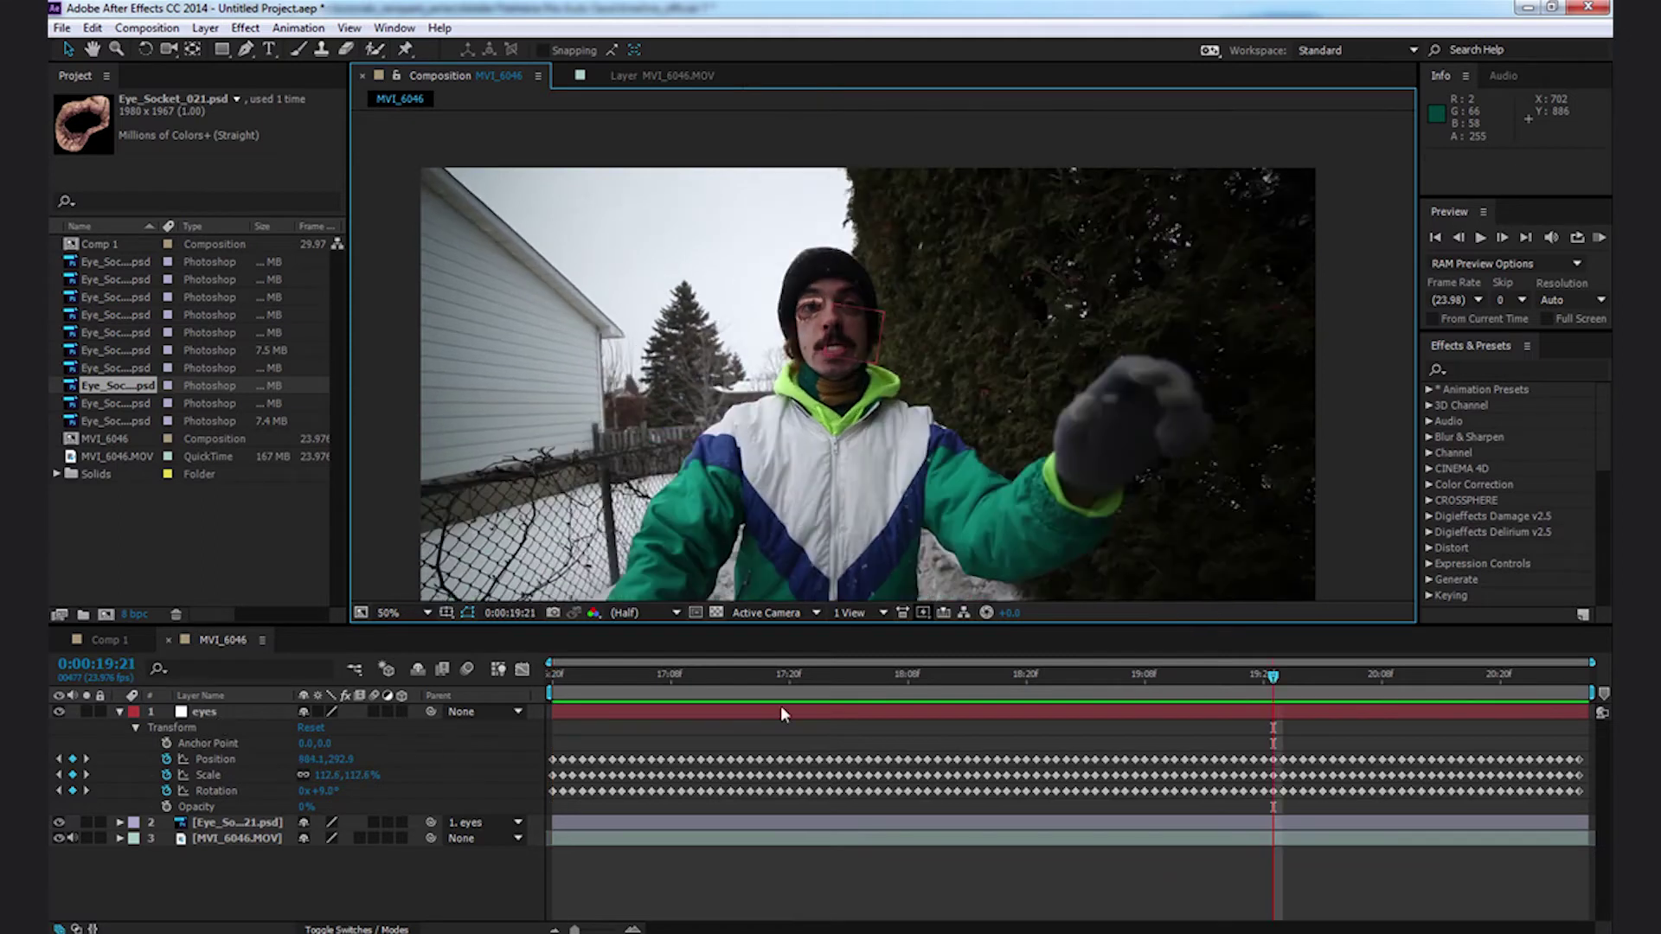
{"action": "left_click_drag", "start_coordinate": [766, 682], "coordinate": [551, 680]}
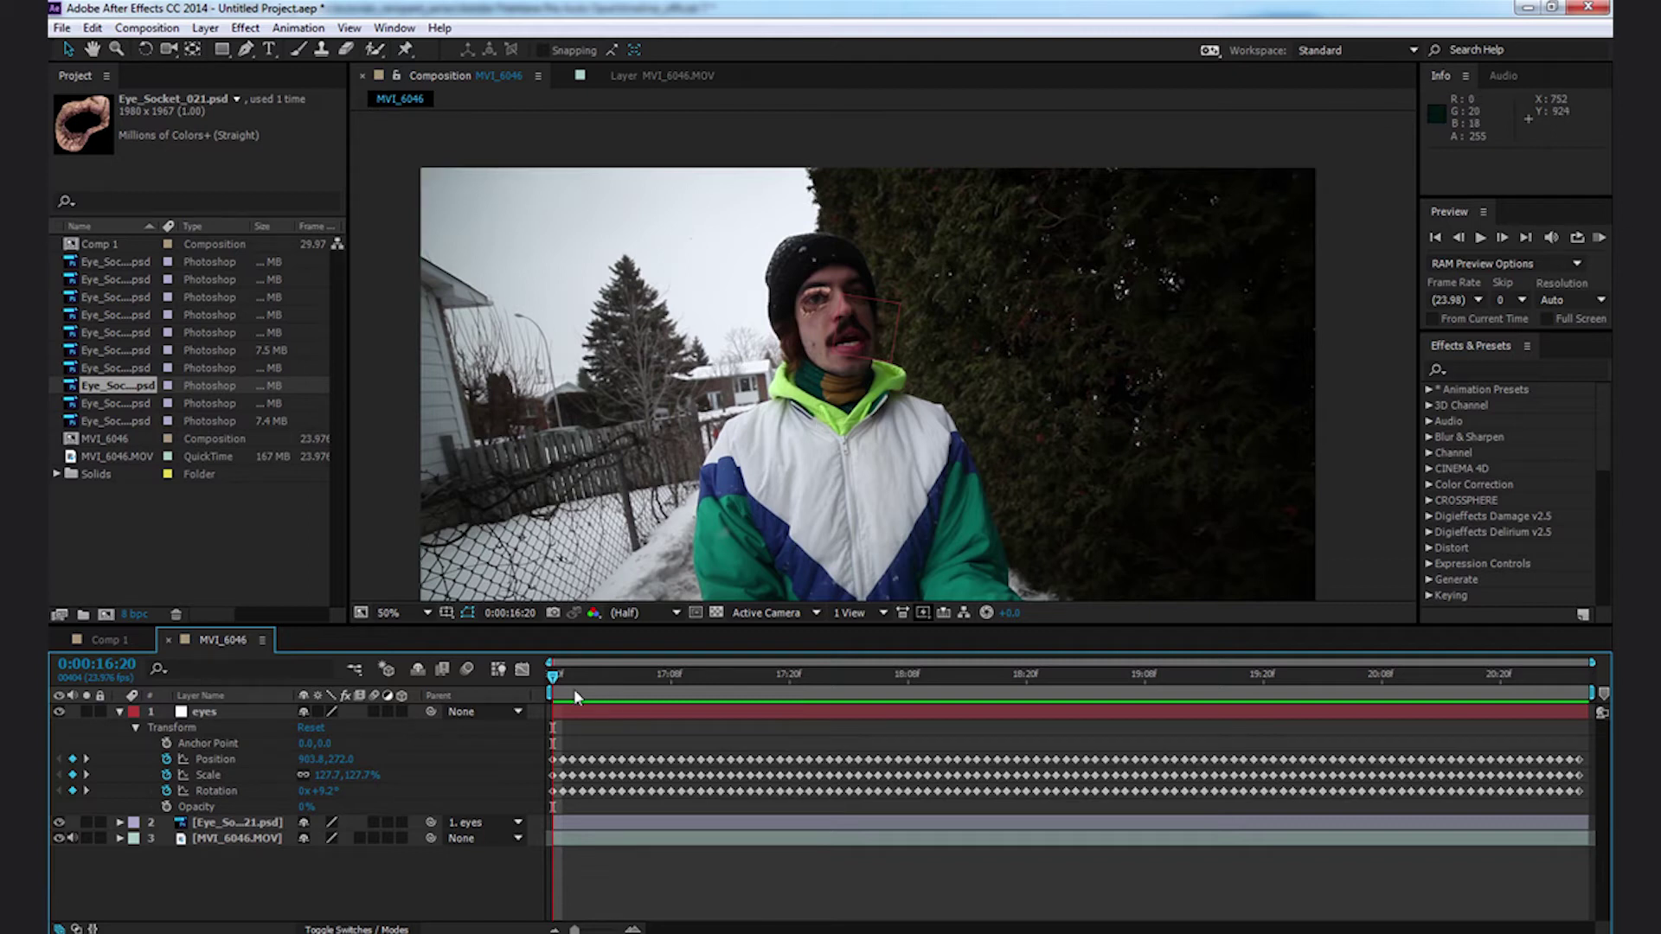
{"action": "left_click_drag", "start_coordinate": [574, 683], "coordinate": [1086, 678]}
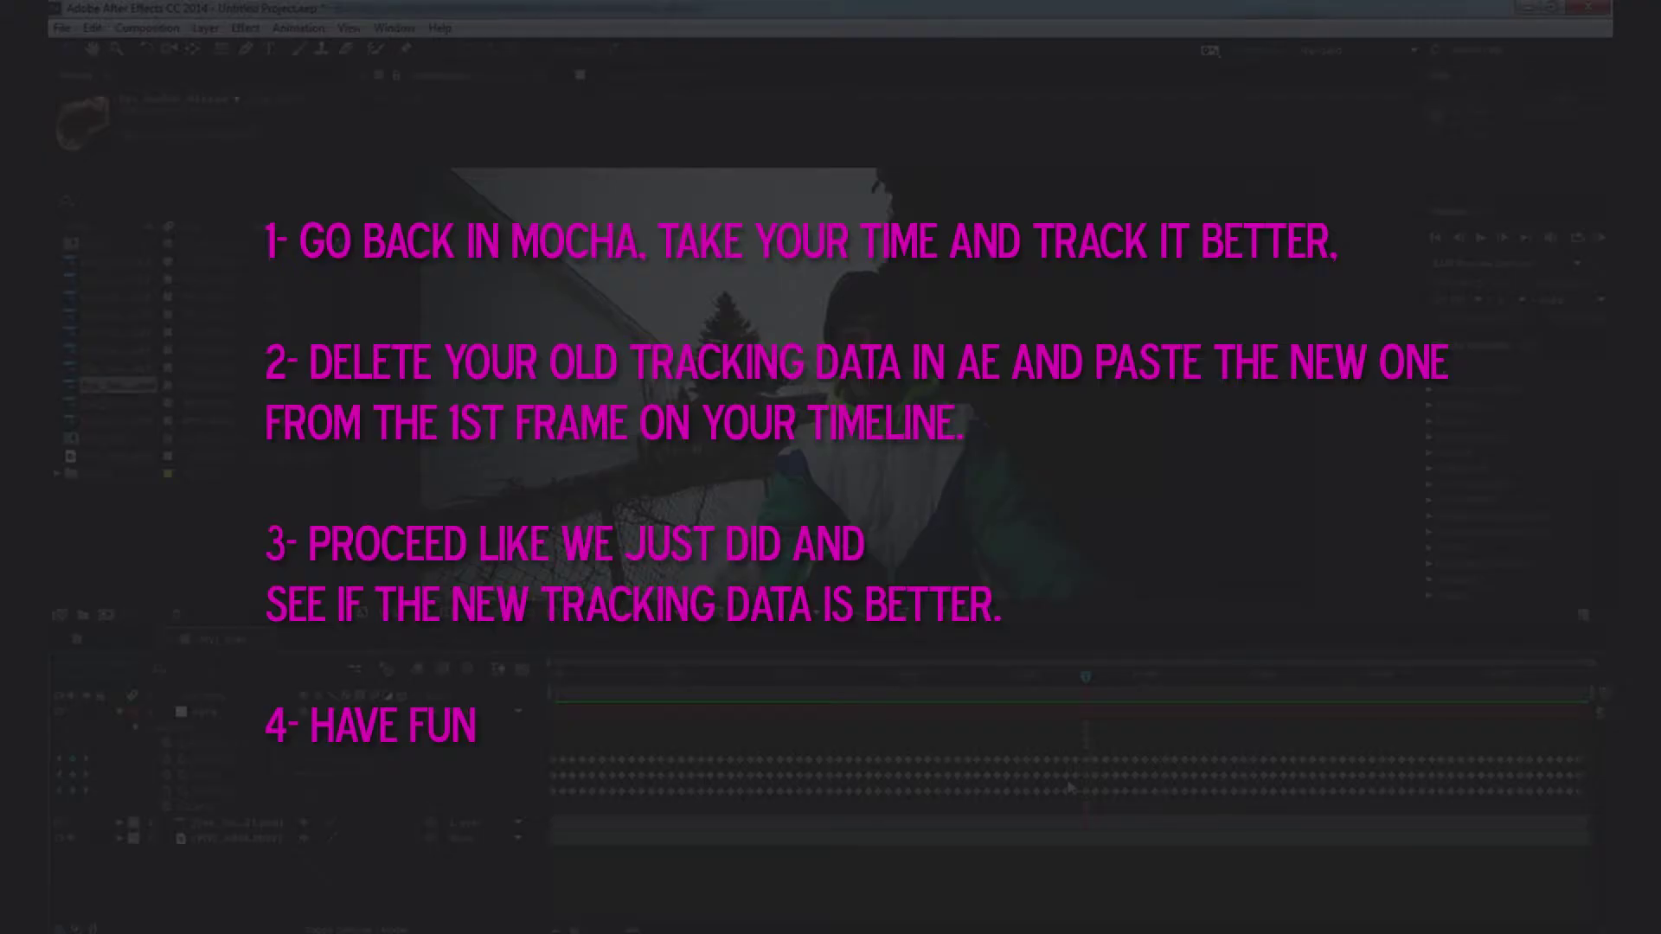
{"action": "left_click_drag", "start_coordinate": [1107, 683], "coordinate": [465, 643]}
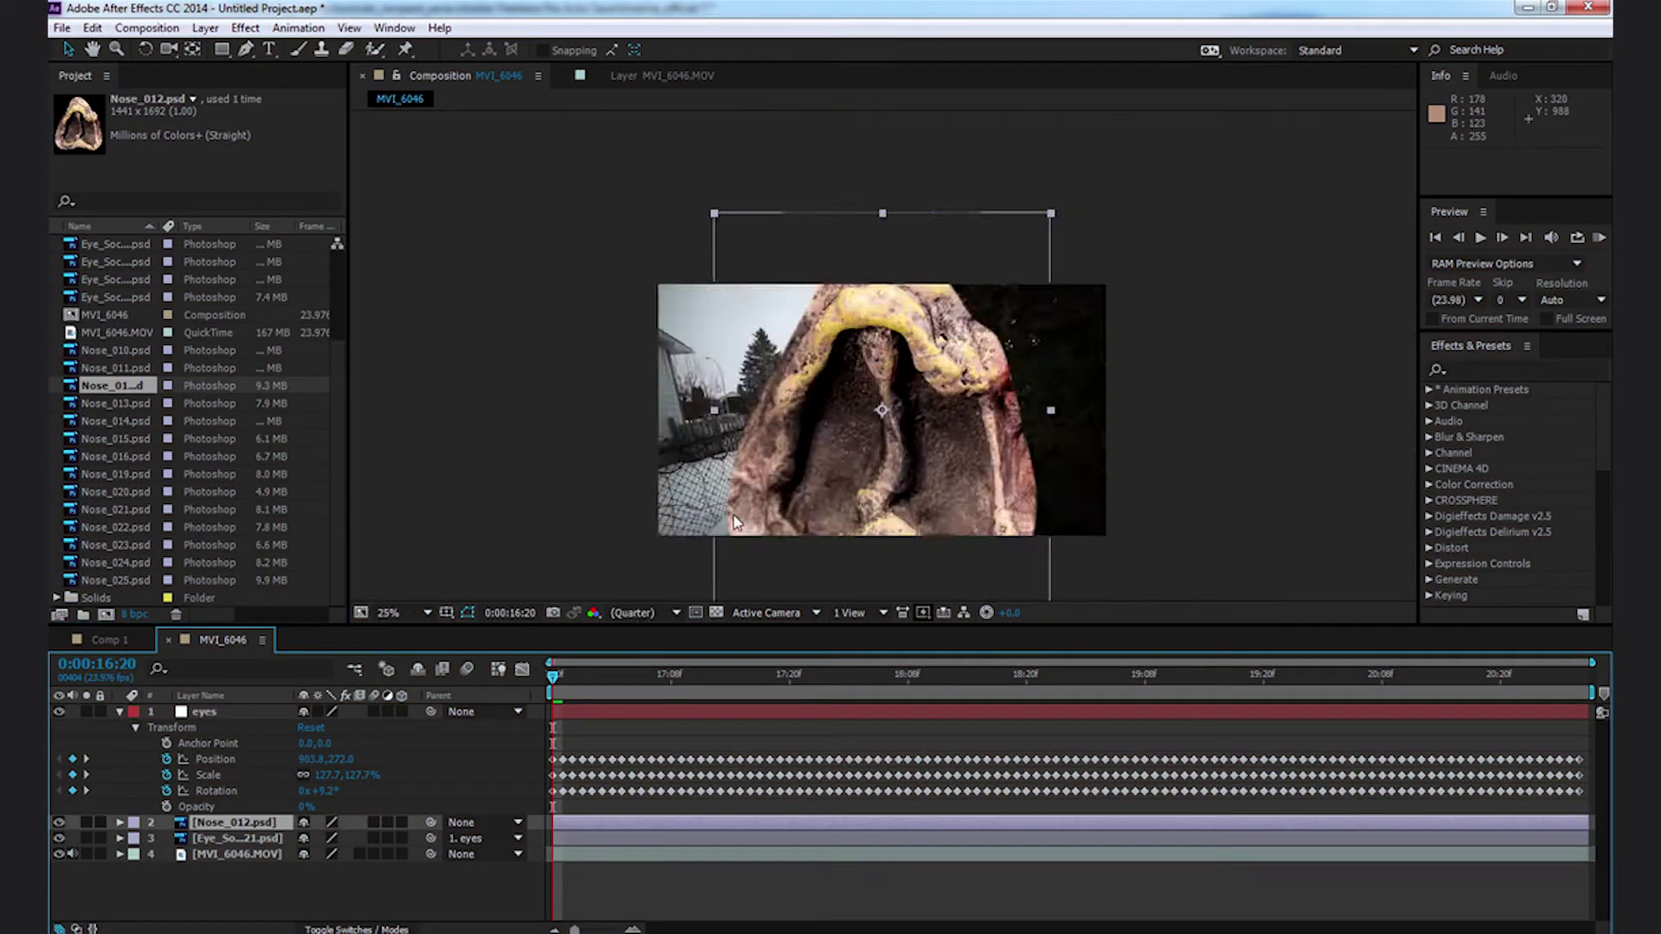
Place Nose_012.psd over the man's nose and cut off its outer edge with an 8-vertex Pen tool mask
{"action": "scroll", "coordinate": [865, 433], "scroll_direction": "down", "scroll_amount": 1}
{"action": "left_click_drag", "start_coordinate": [799, 482], "coordinate": [828, 431]}
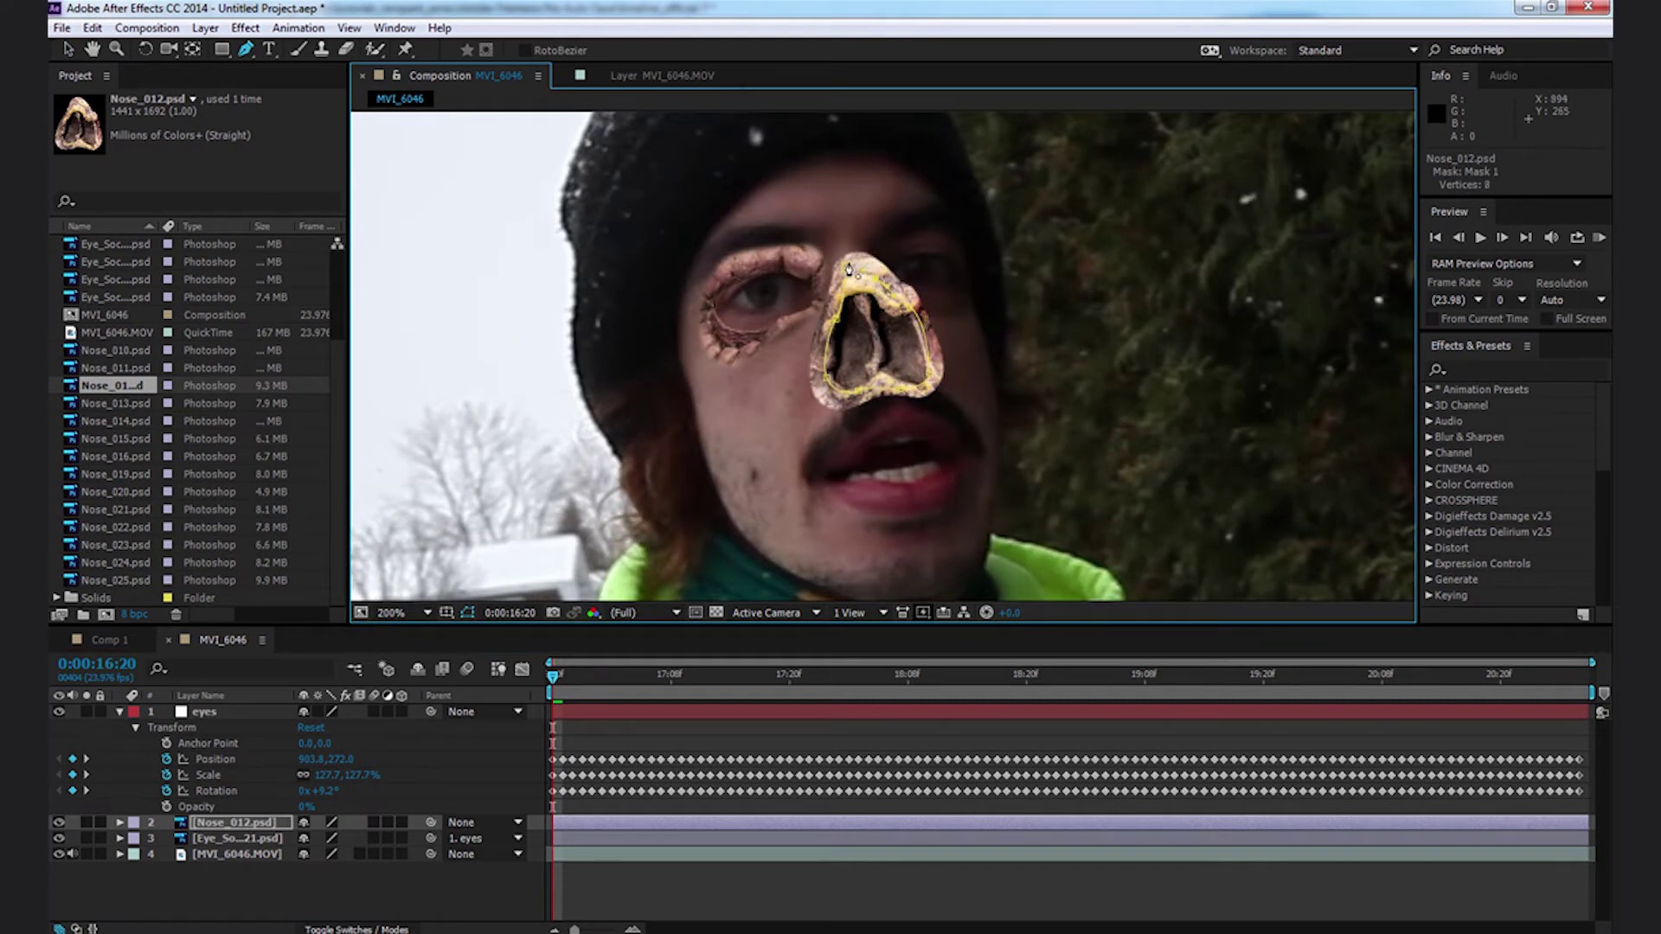
{"action": "left_click", "coordinate": [69, 50]}
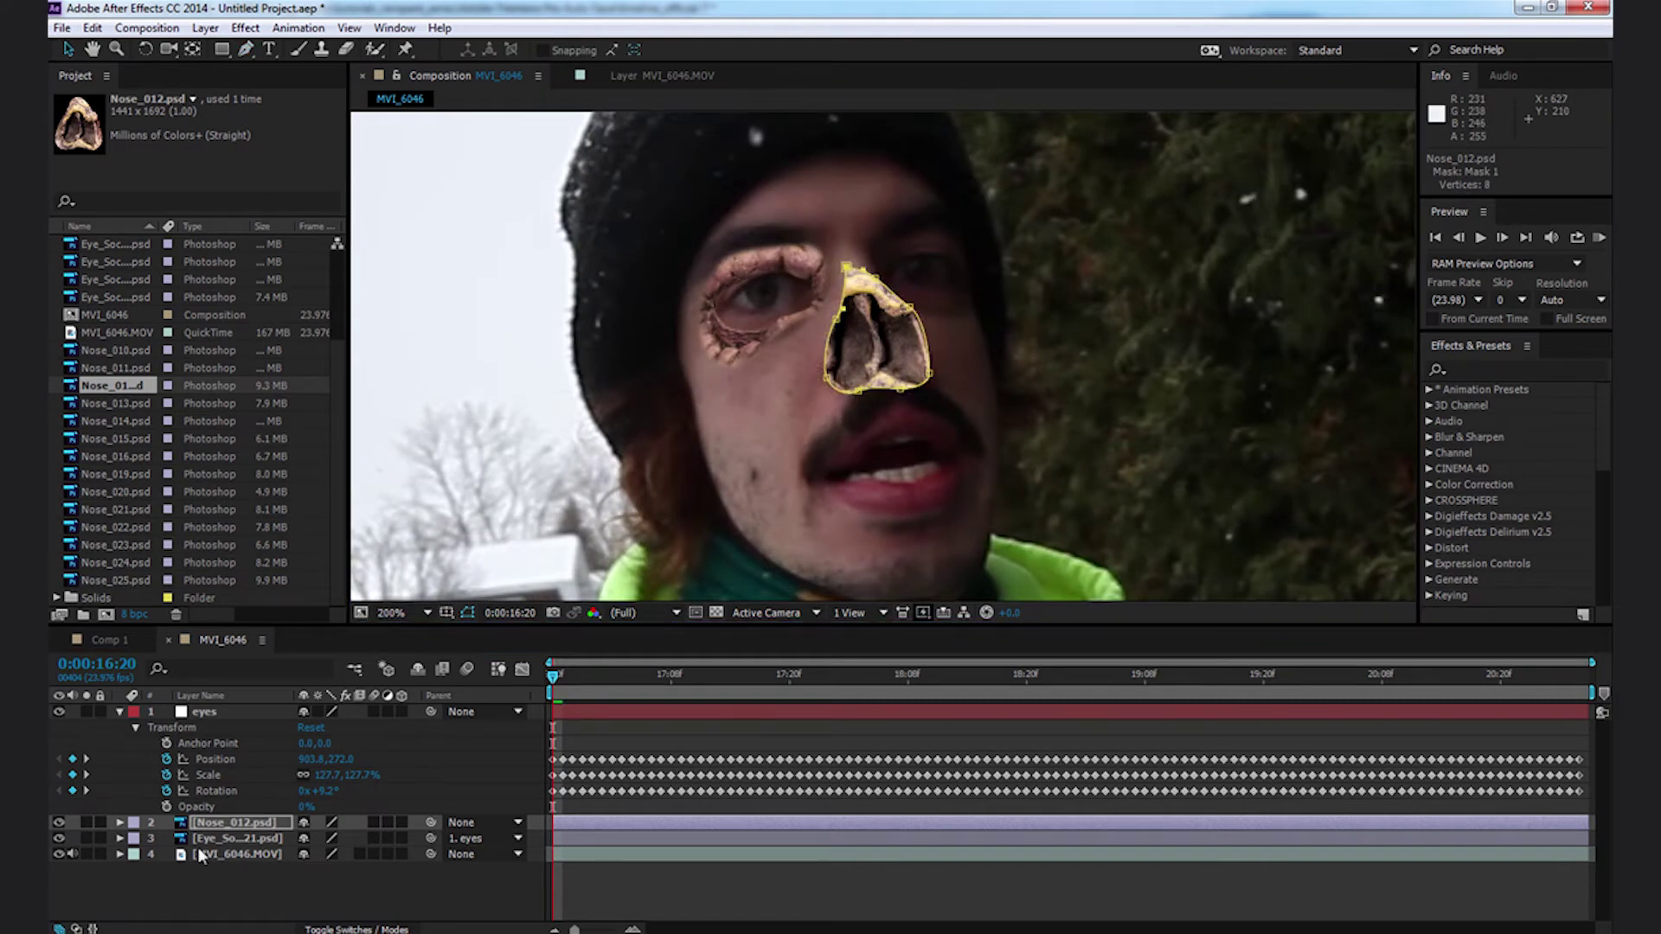
Feather Mask 1 on the Nose_012.psd layer to soften the nose's edges
{"action": "left_click", "coordinate": [119, 823]}
{"action": "left_click", "coordinate": [152, 854]}
{"action": "scroll", "coordinate": [210, 862], "scroll_direction": "down", "scroll_amount": 1}
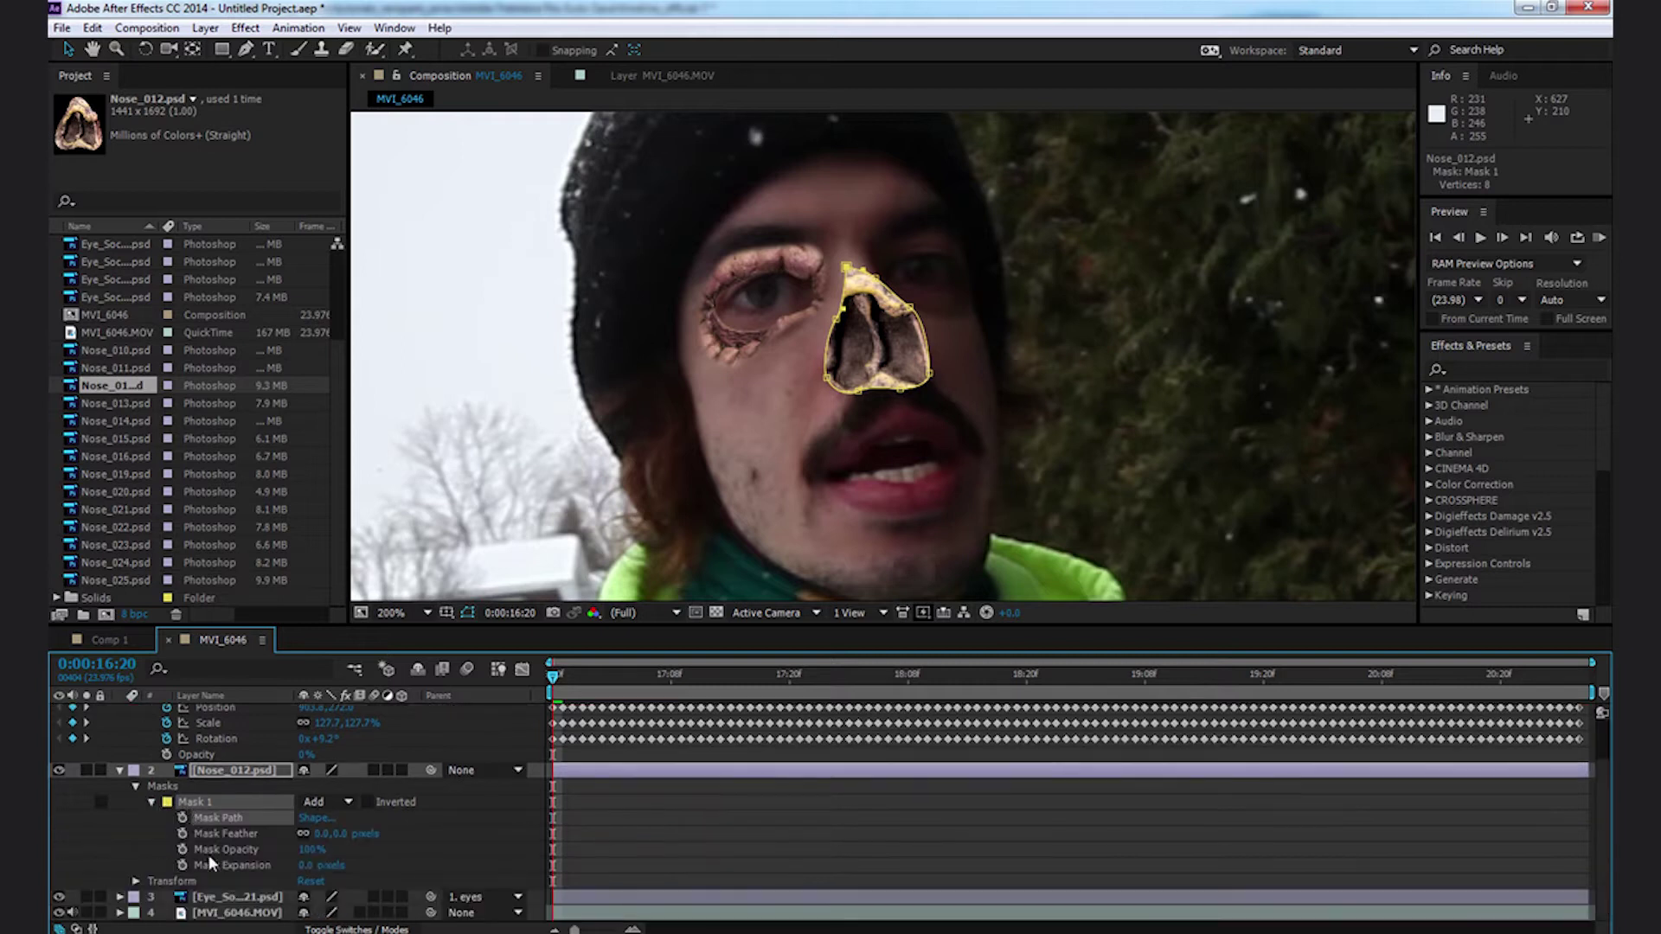
{"action": "left_click_drag", "start_coordinate": [344, 839], "coordinate": [394, 837]}
{"action": "left_click", "coordinate": [120, 770]}
Parent the Nose_012.psd layer to the eyes null and preview the tracked nose and eye socket
{"action": "left_click", "coordinate": [257, 826]}
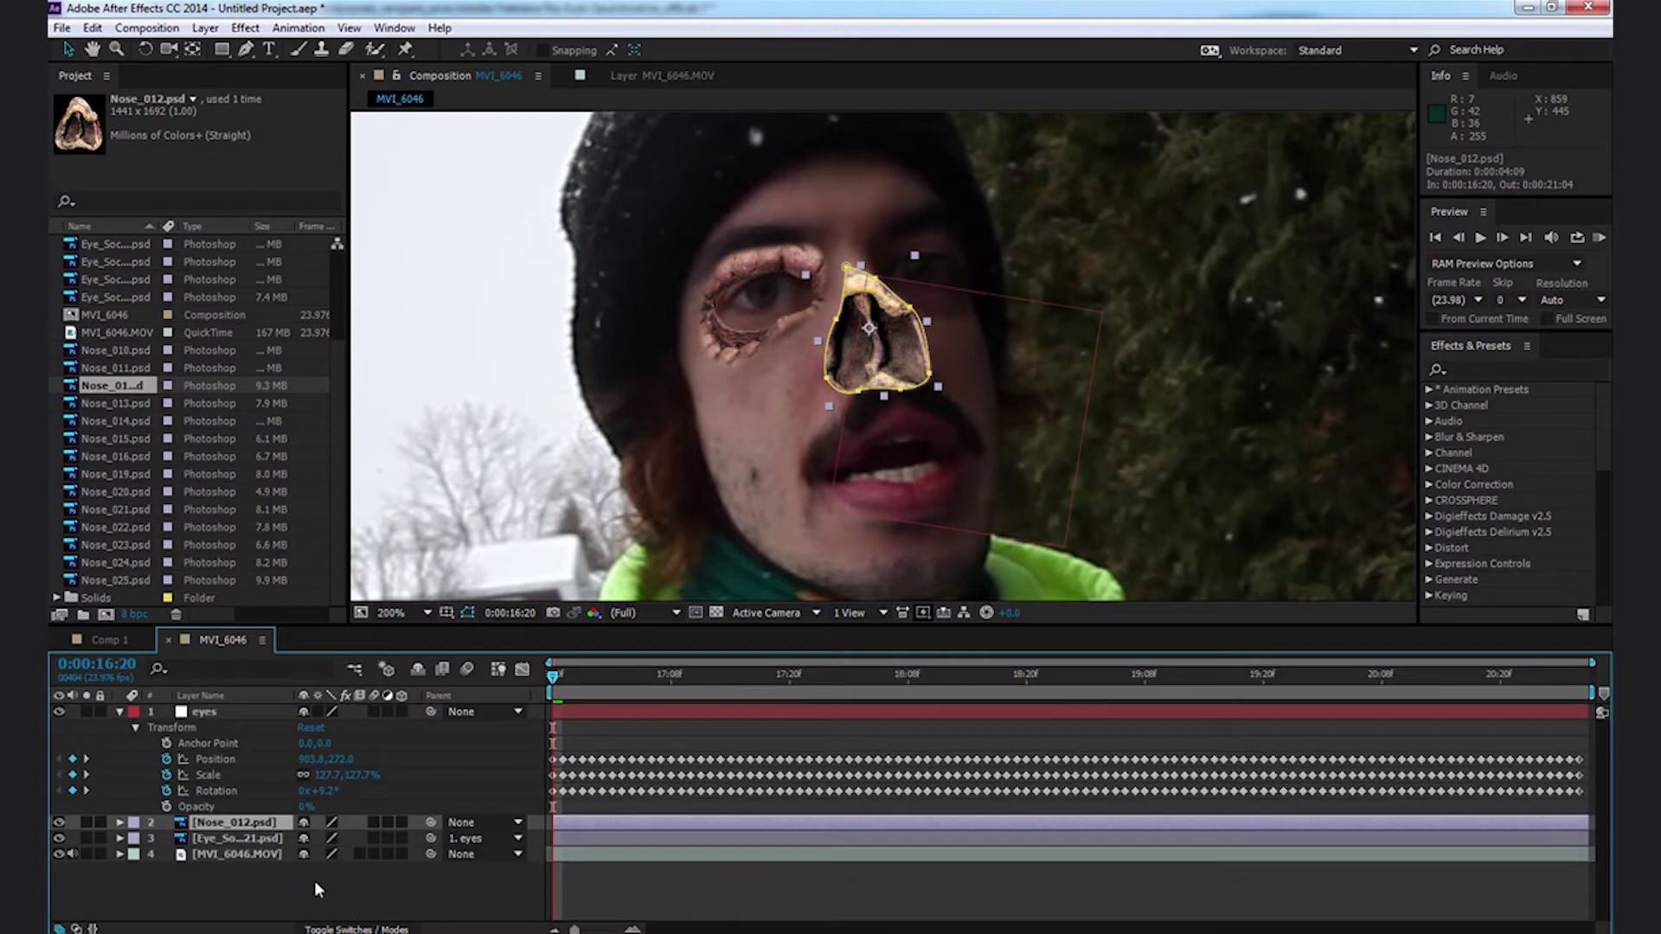
{"action": "left_click", "coordinate": [315, 881]}
{"action": "left_click_drag", "start_coordinate": [429, 821], "coordinate": [218, 717]}
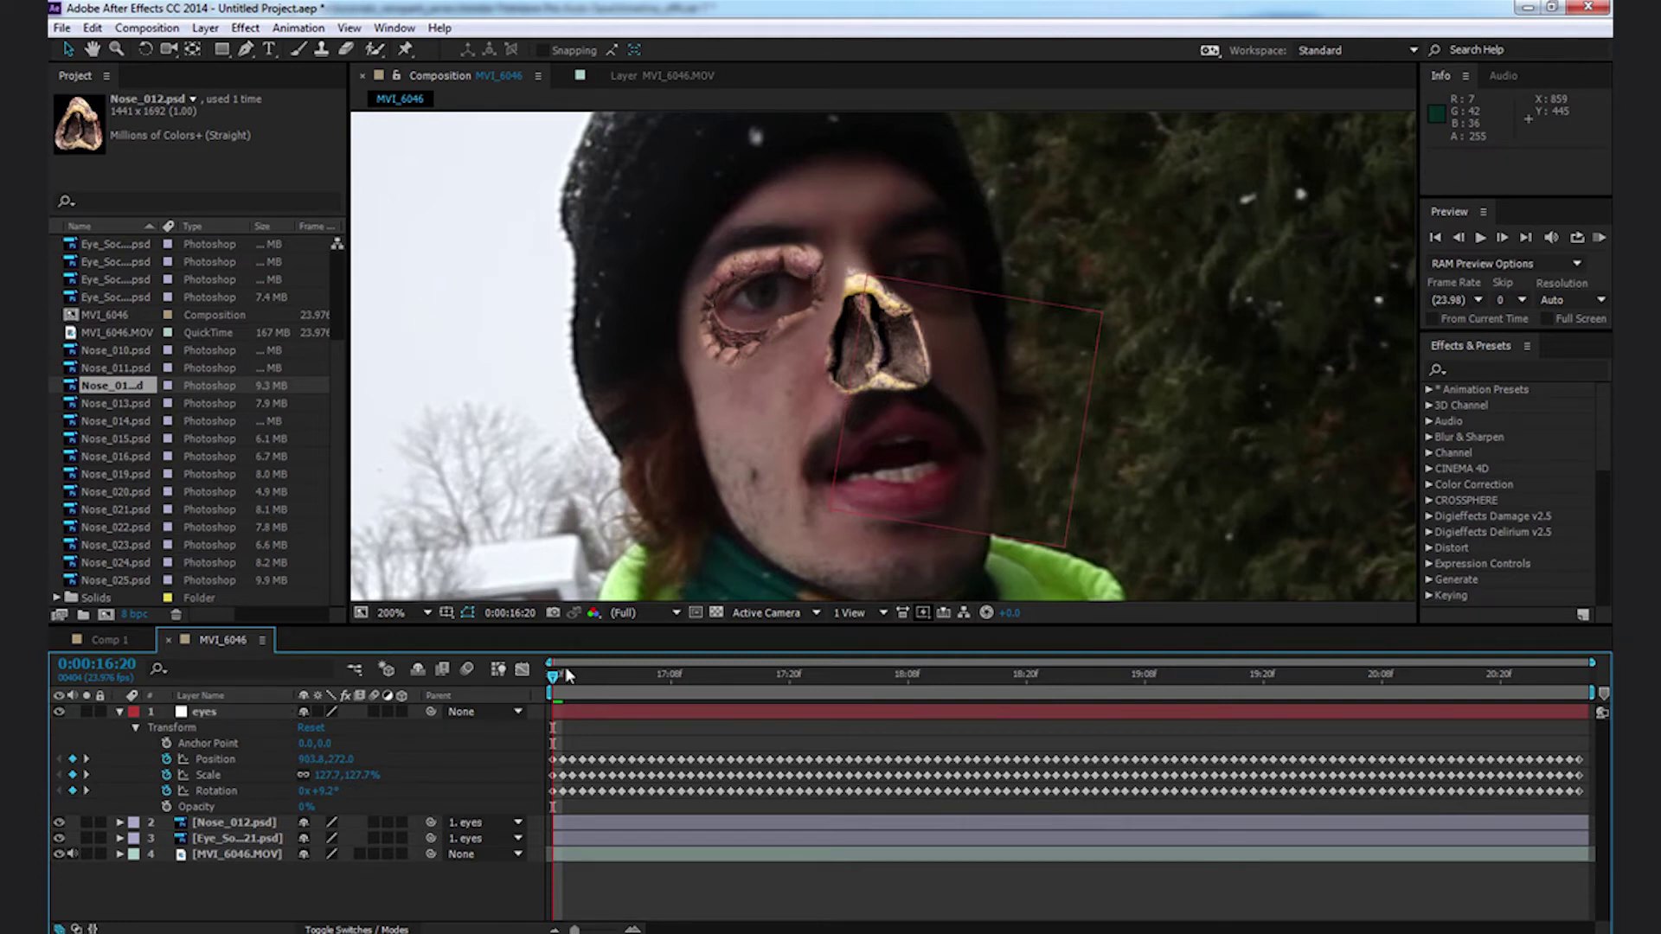
{"action": "scroll", "coordinate": [694, 471], "scroll_direction": "down", "scroll_amount": 2}
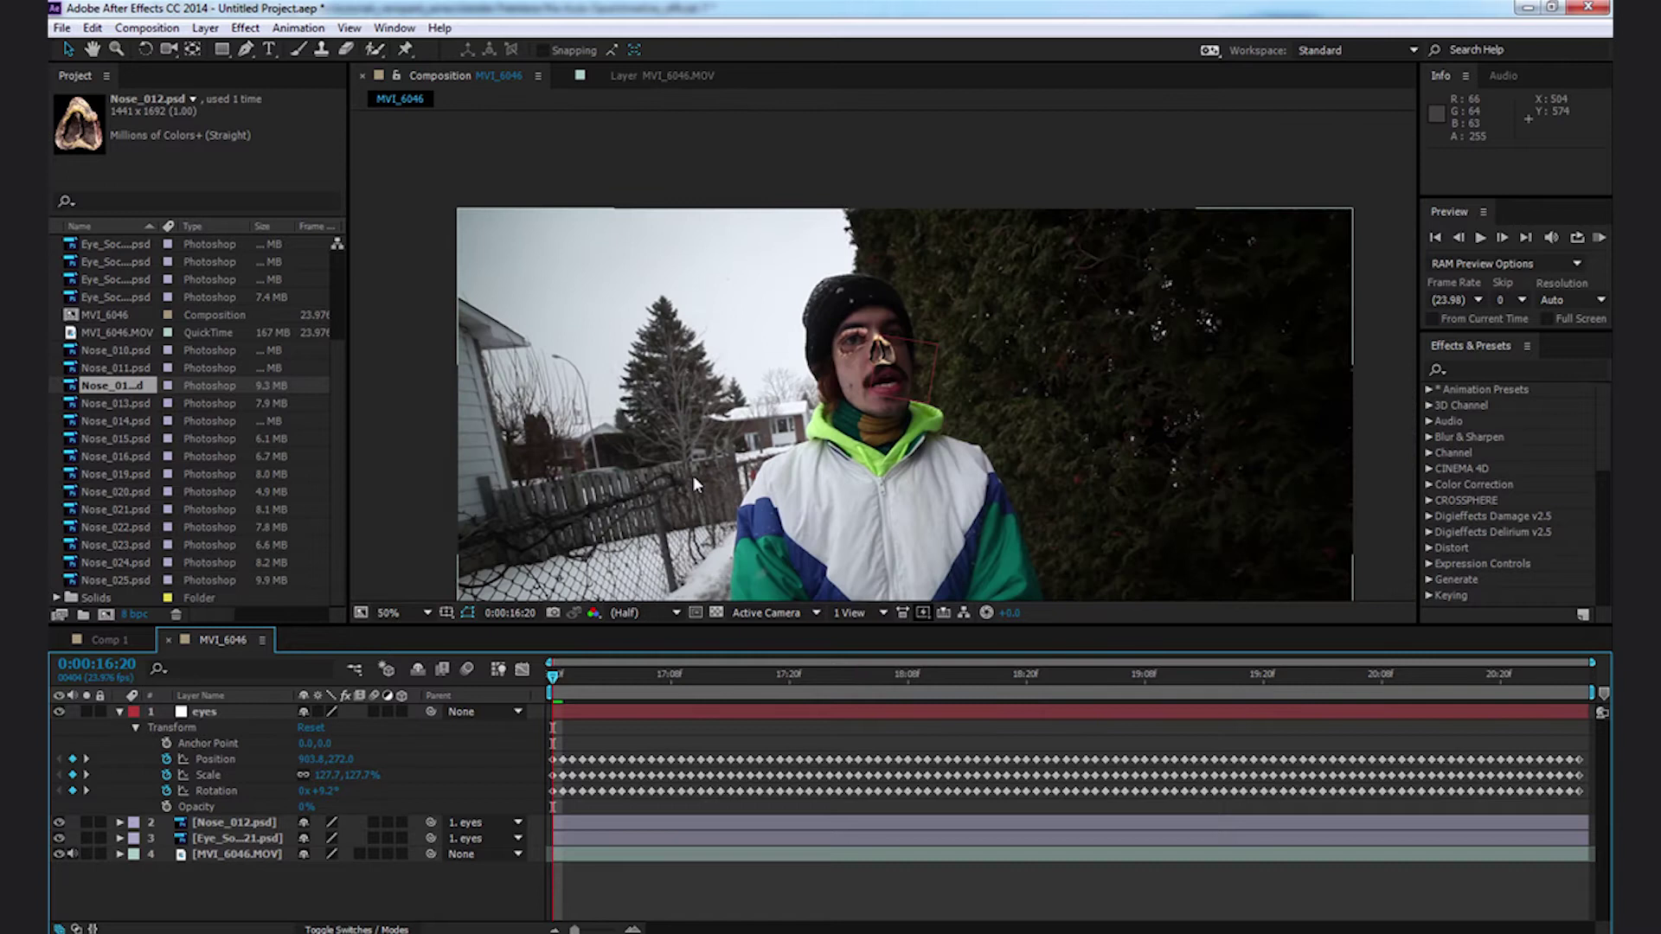
{"action": "key", "text": "KP_0"}
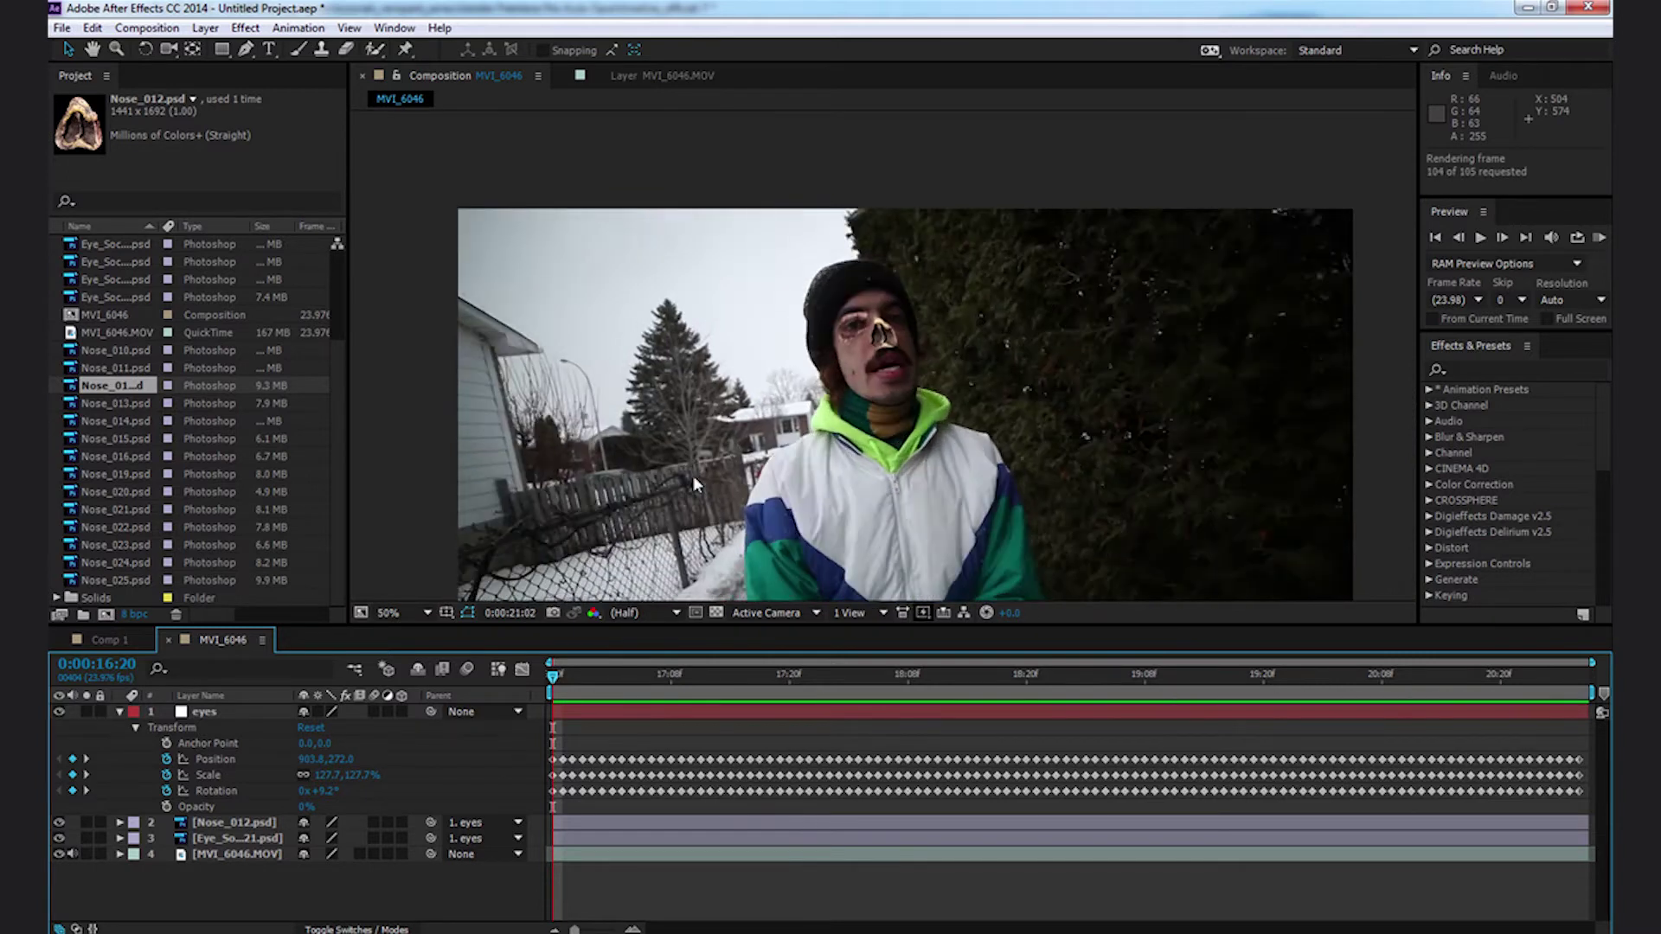
{"action": "left_click", "coordinate": [621, 676]}
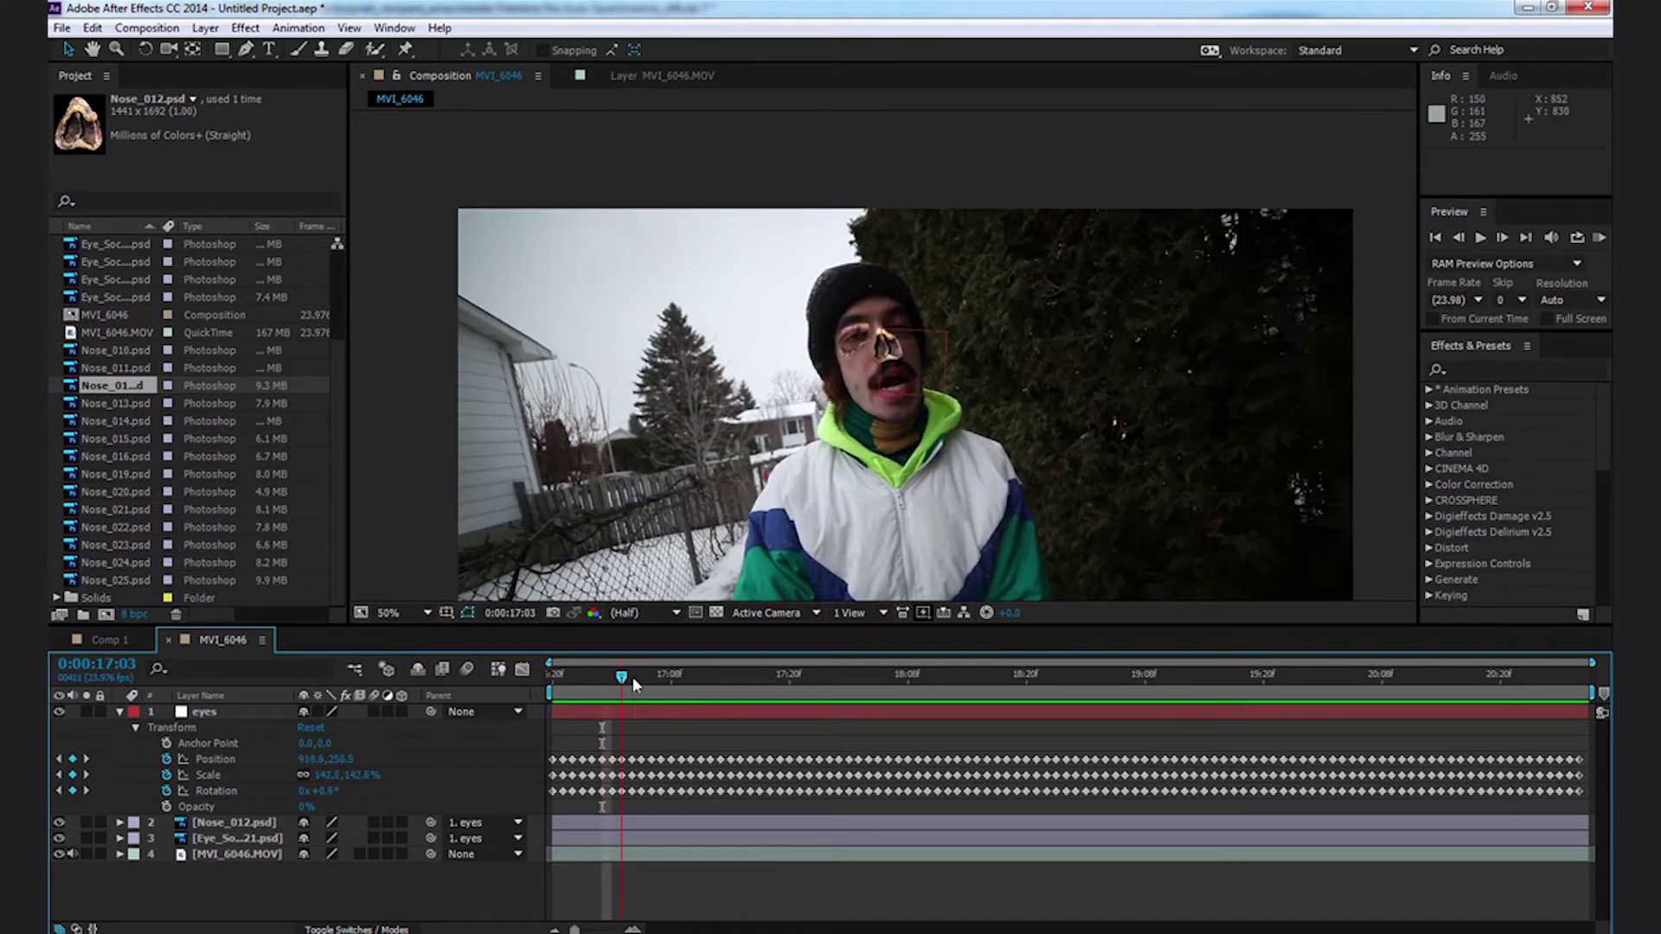
{"action": "left_click_drag", "start_coordinate": [634, 682], "coordinate": [891, 683]}
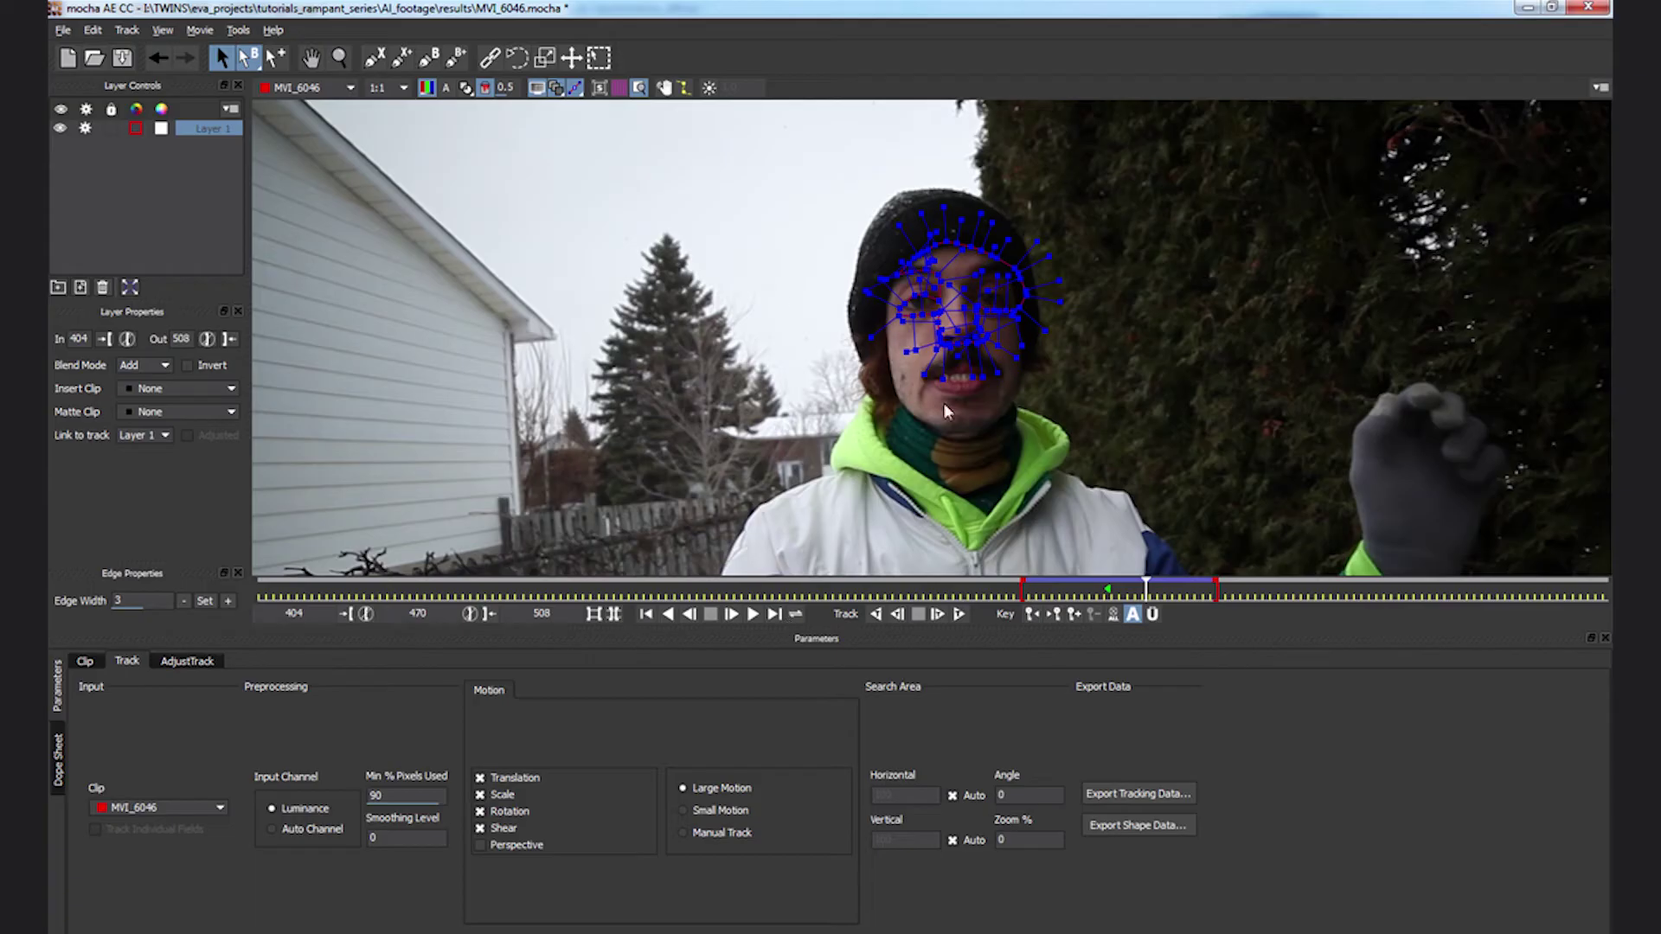
Switch to mocha AE and delete the face tracking layer, Layer 1
{"action": "key", "text": "Right"}
{"action": "key", "text": "Right"}
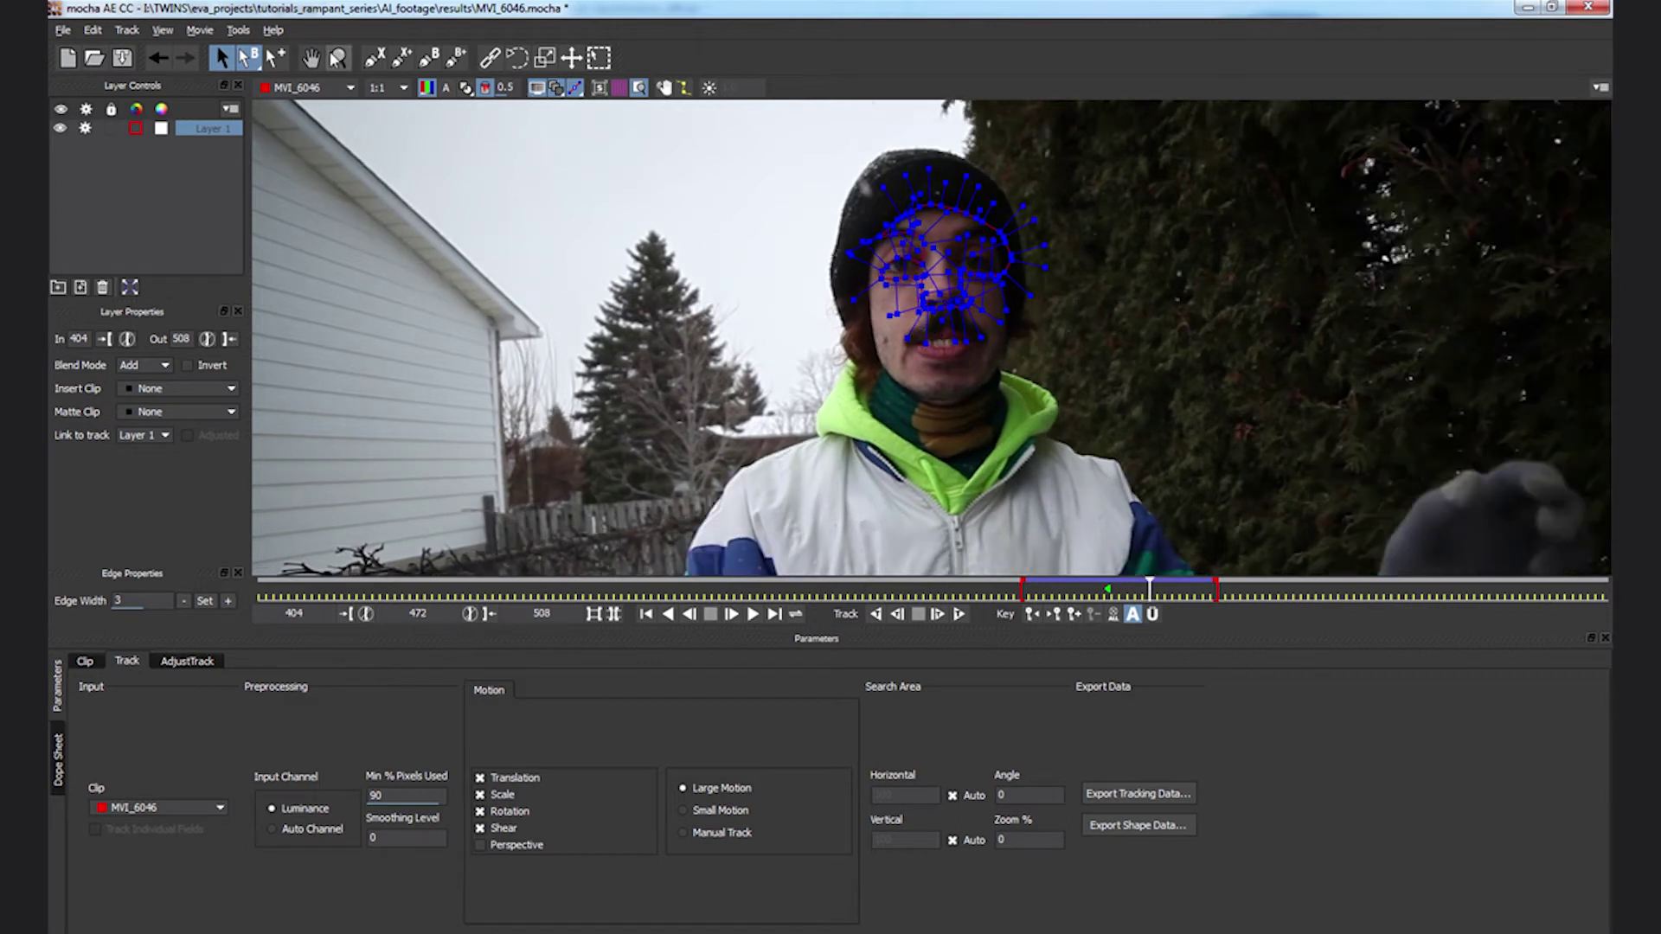
{"action": "left_click", "coordinate": [339, 58]}
{"action": "left_click_drag", "start_coordinate": [881, 346], "coordinate": [881, 212]}
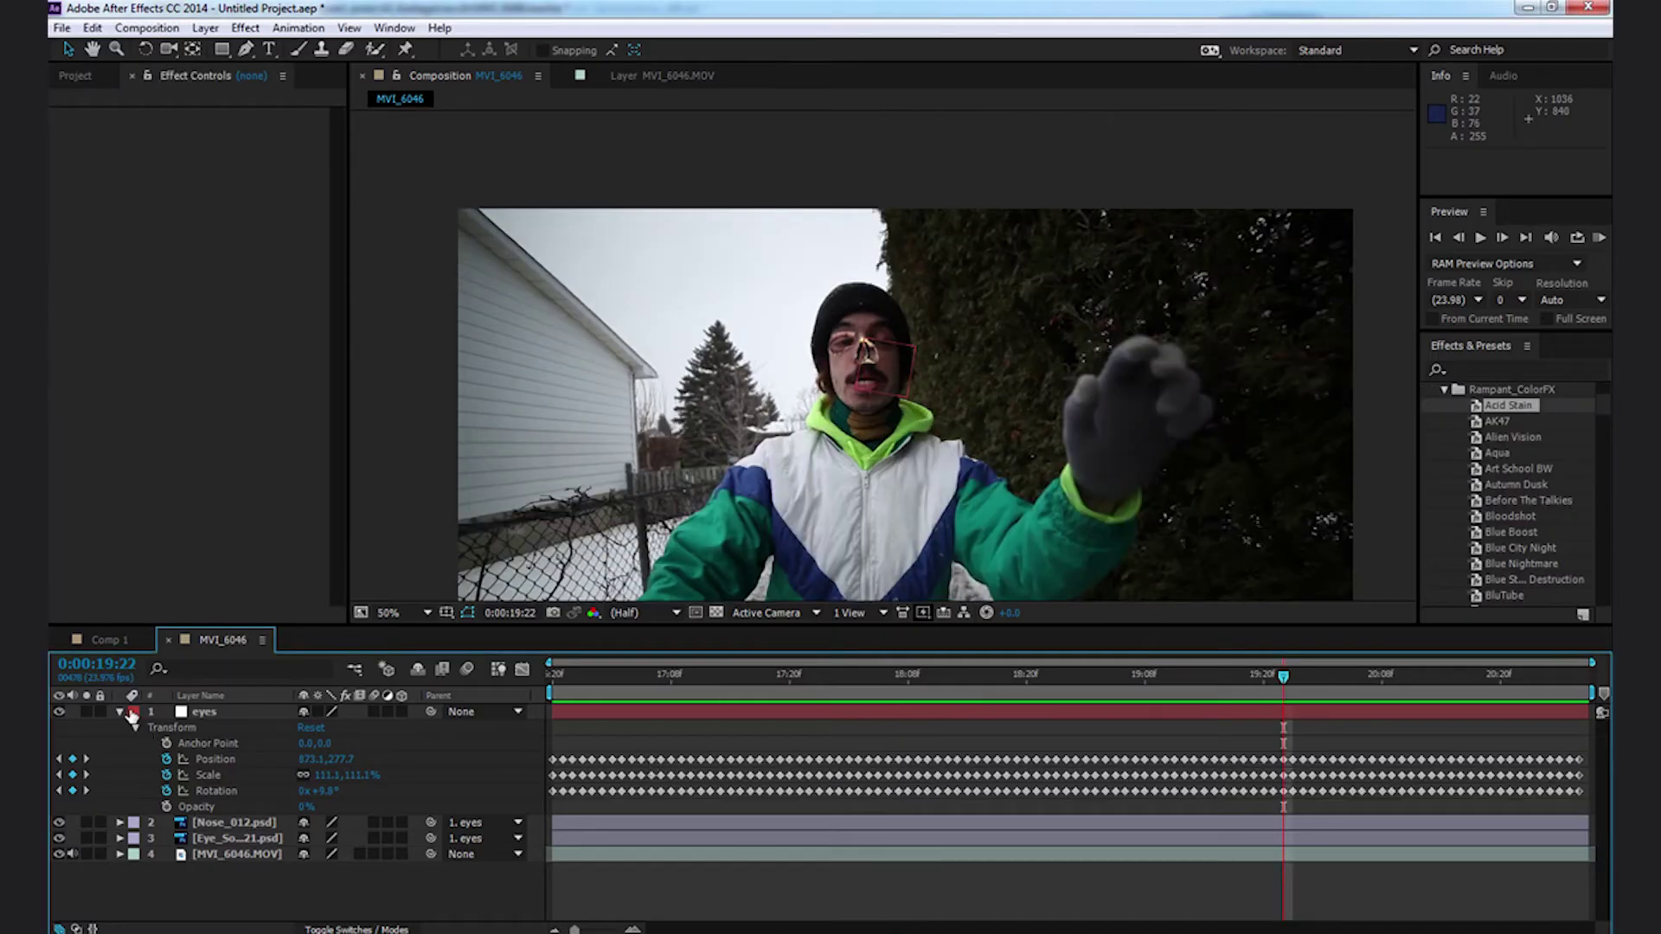
{"action": "left_click", "coordinate": [129, 712]}
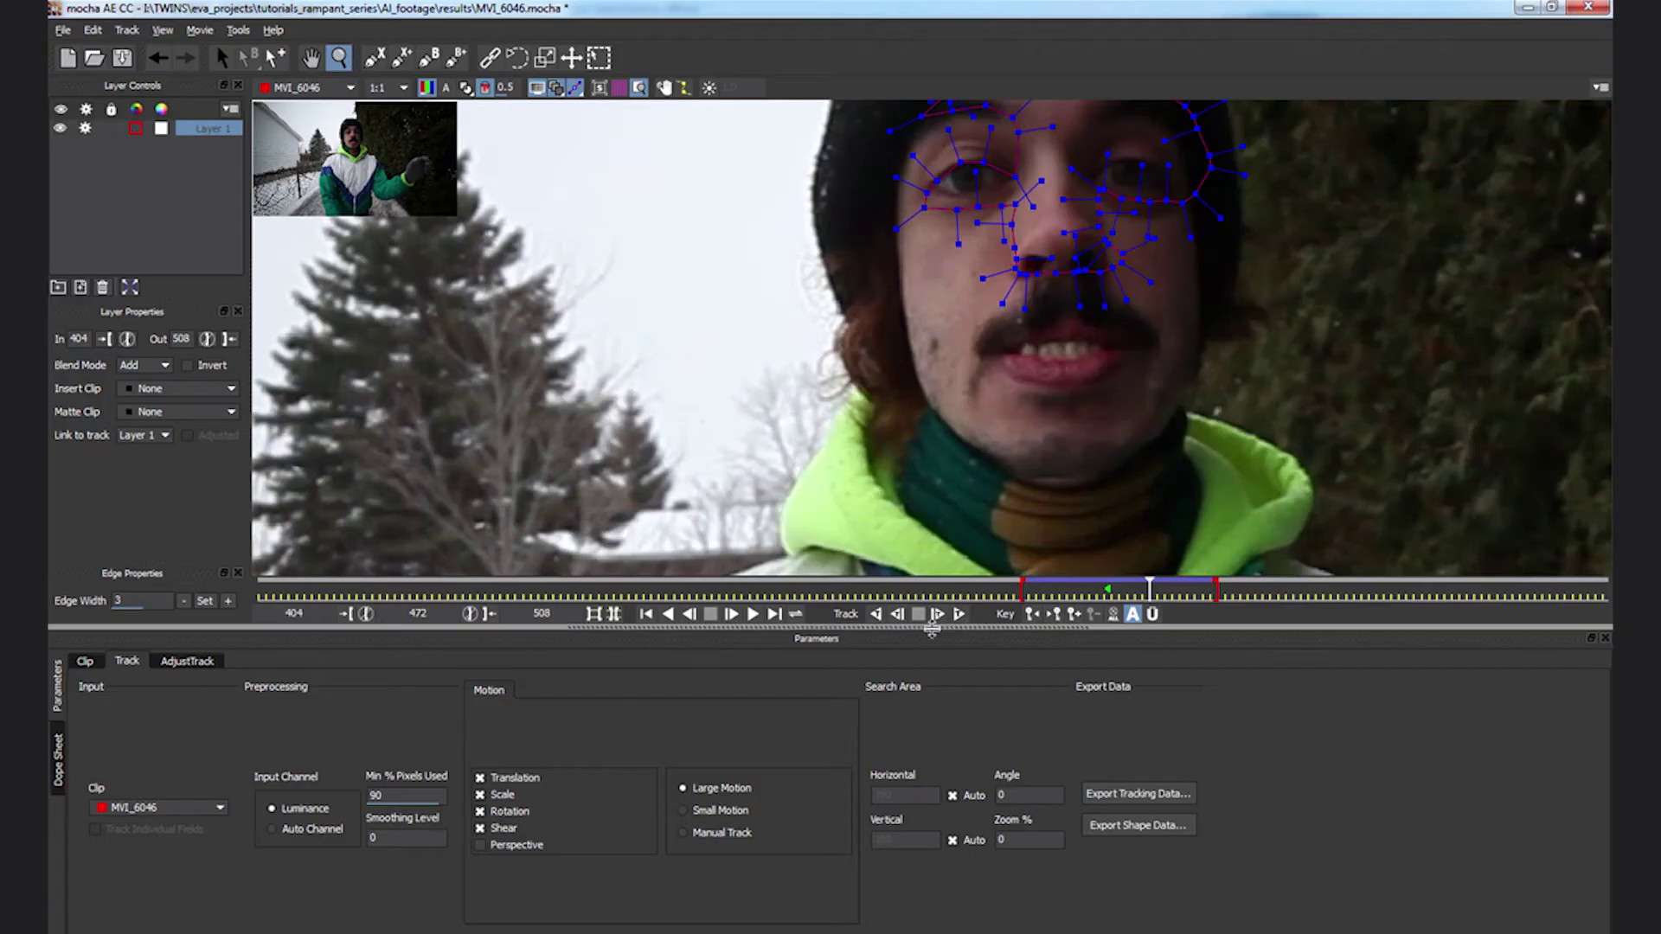
{"action": "right_click", "coordinate": [201, 131]}
{"action": "left_click", "coordinate": [243, 195]}
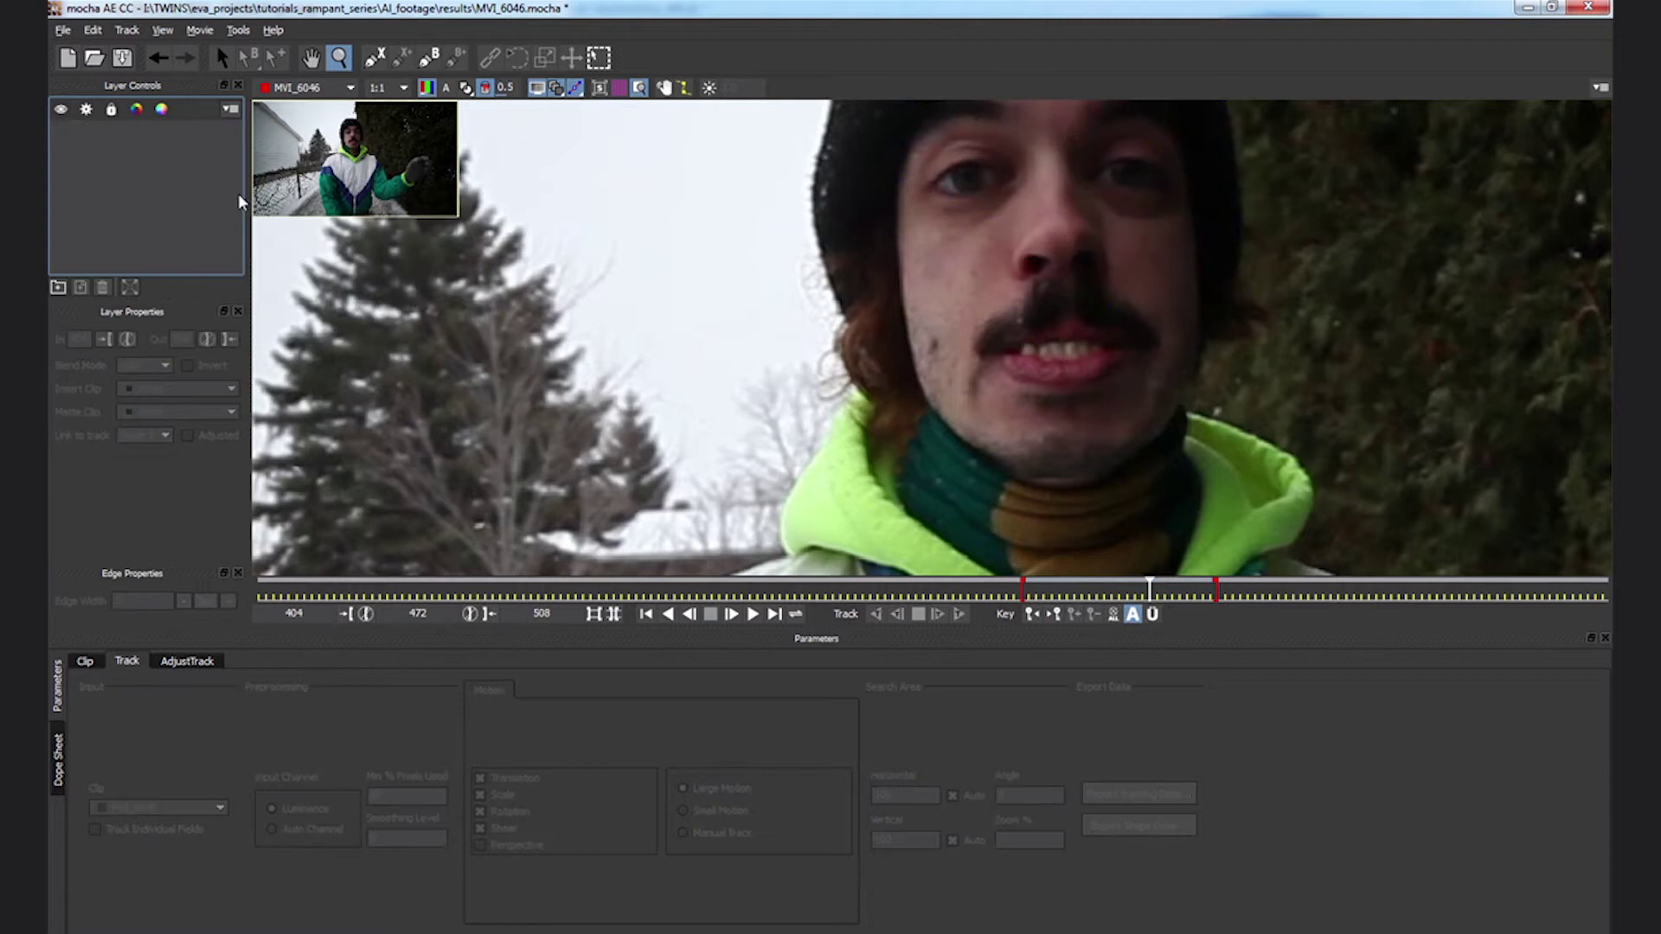
At frame 454, draw a closed X-Spline shape around the outside of the man's wide-open mouth
{"action": "left_click", "coordinate": [1114, 596]}
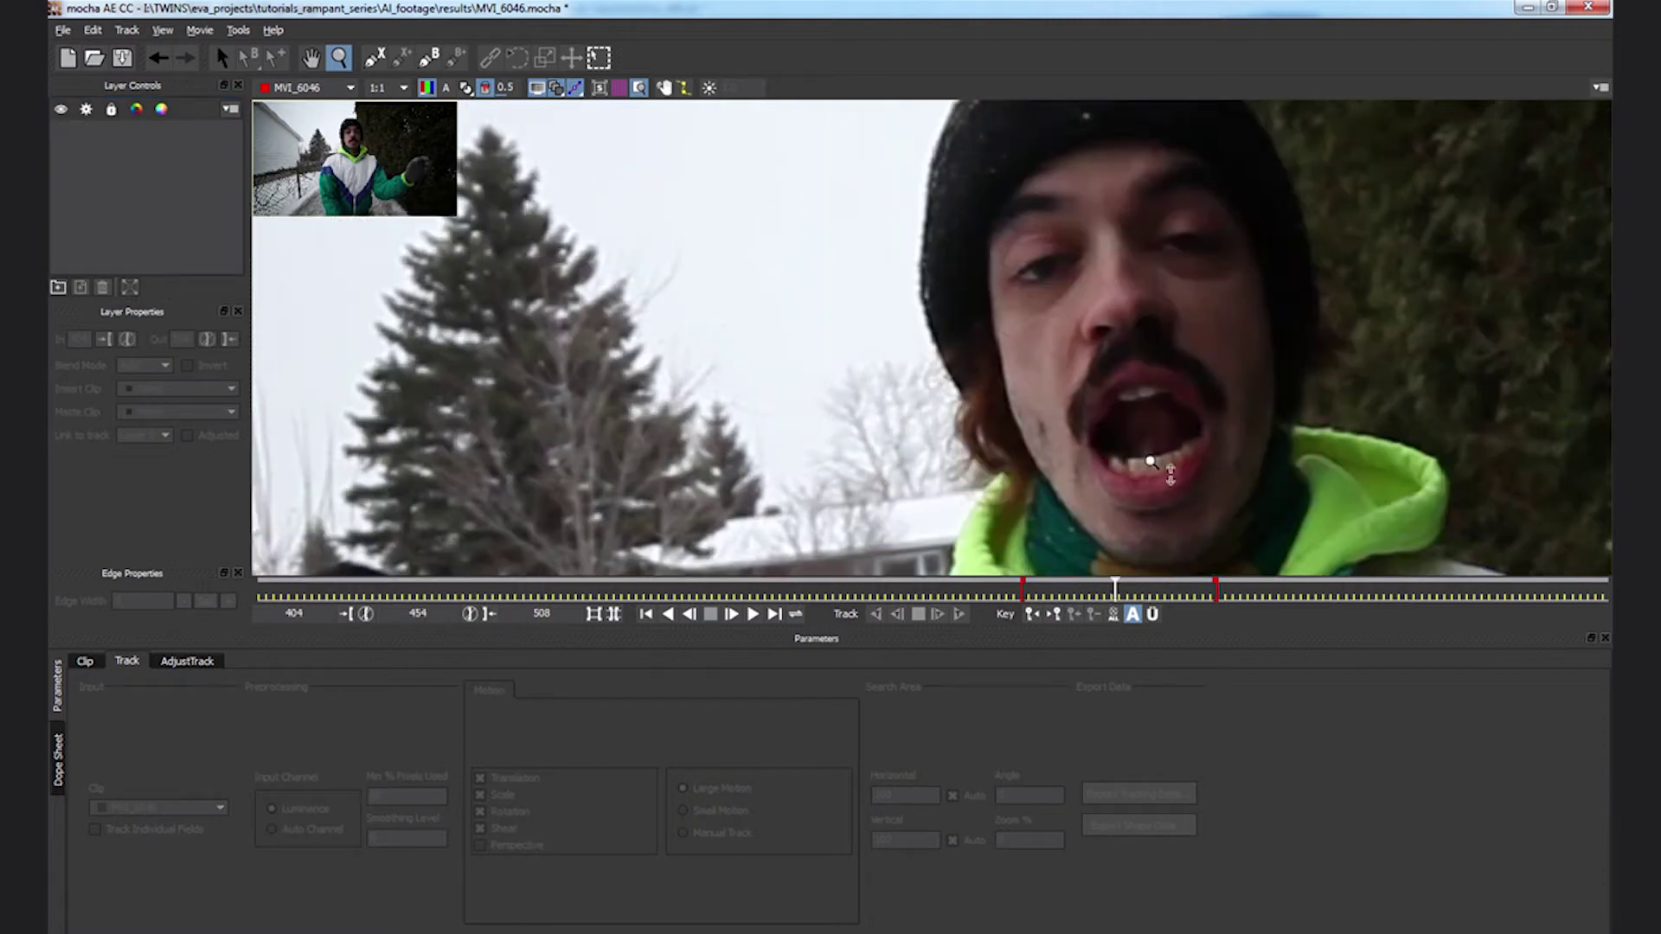
{"action": "left_click", "coordinate": [312, 63]}
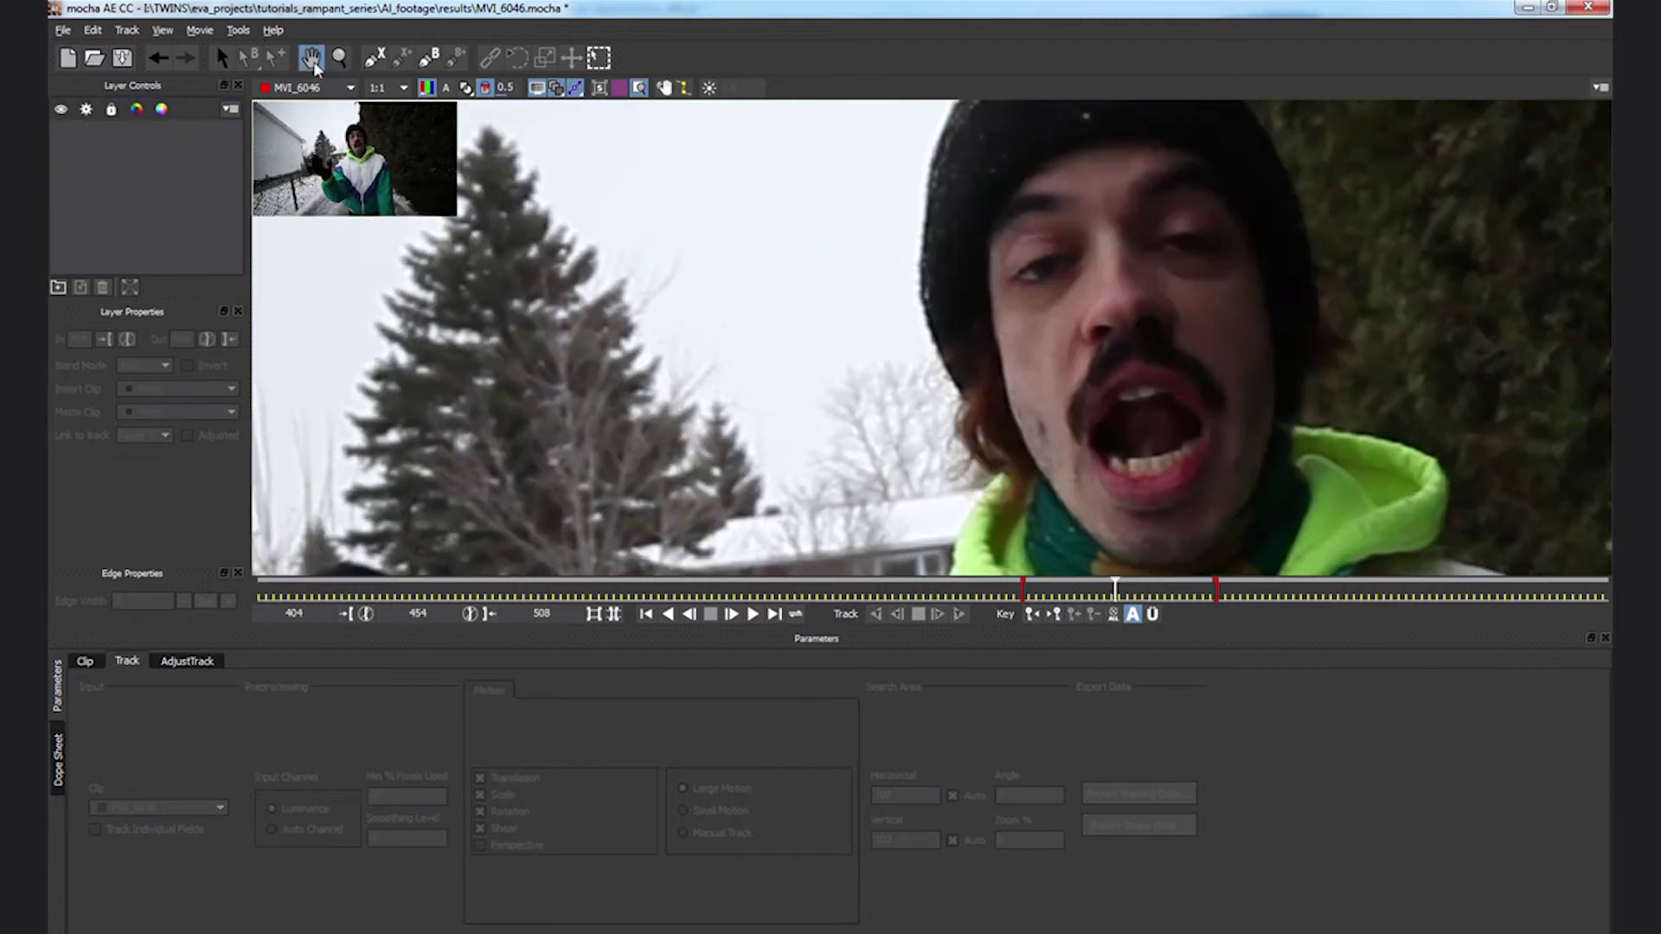
{"action": "left_click", "coordinate": [339, 63]}
{"action": "key", "text": "asterisk"}
{"action": "left_click_drag", "start_coordinate": [956, 364], "coordinate": [927, 22]}
{"action": "left_click", "coordinate": [311, 59]}
{"action": "left_click_drag", "start_coordinate": [951, 260], "coordinate": [931, 552]}
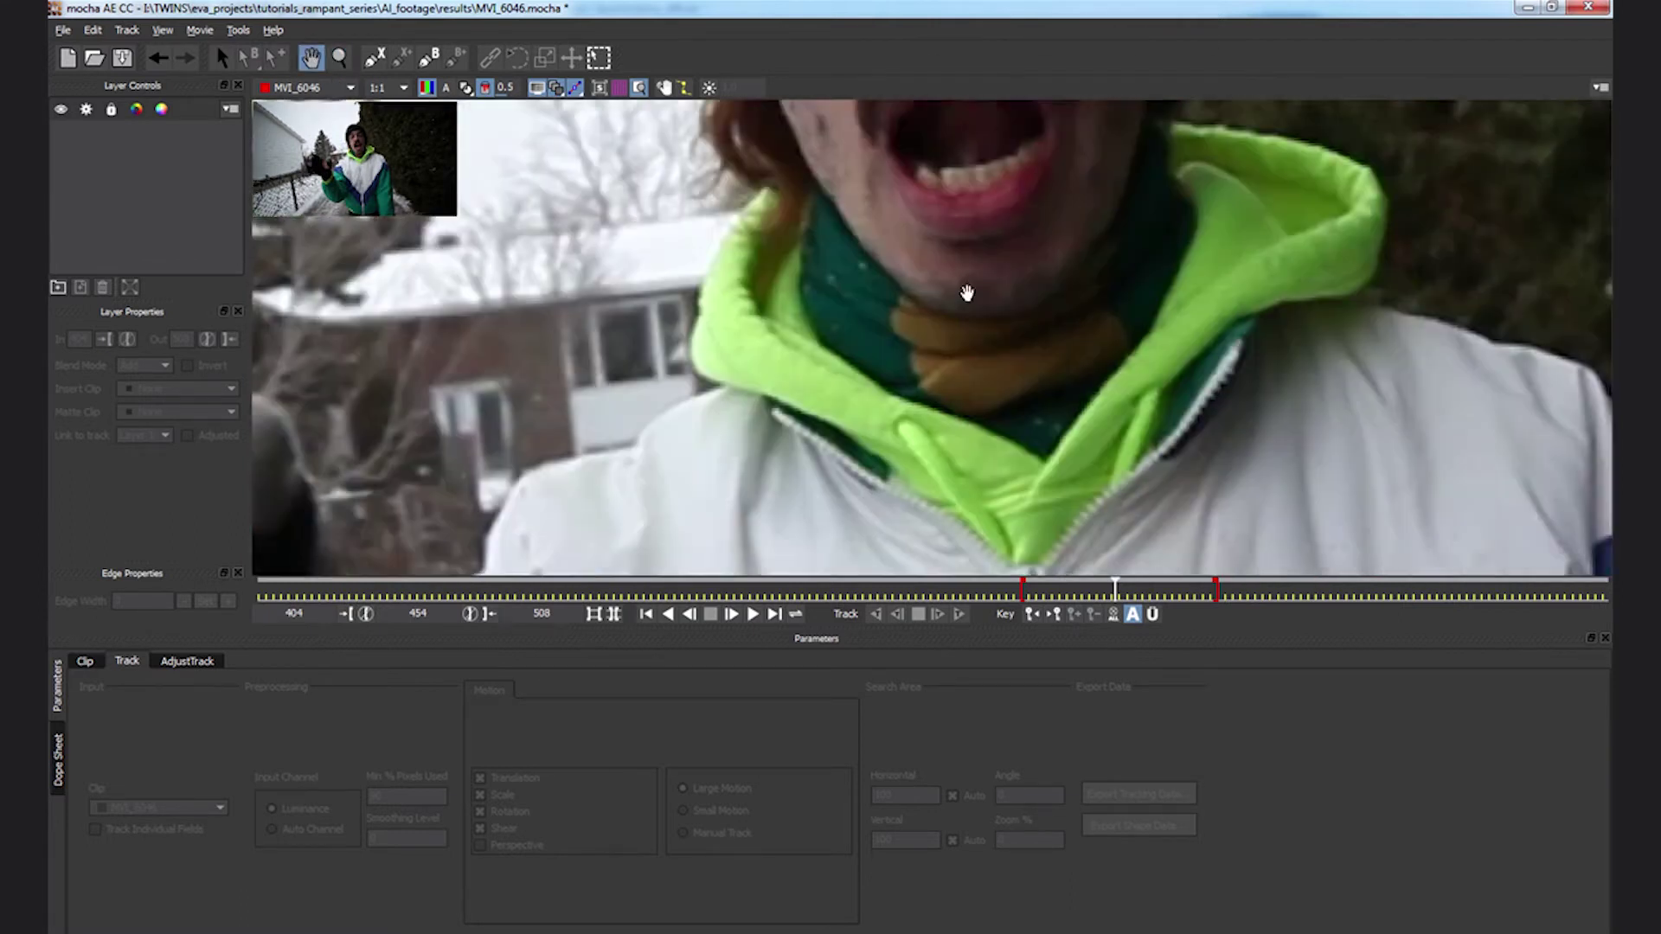
{"action": "left_click_drag", "start_coordinate": [968, 293], "coordinate": [986, 467]}
{"action": "left_click", "coordinate": [373, 53]}
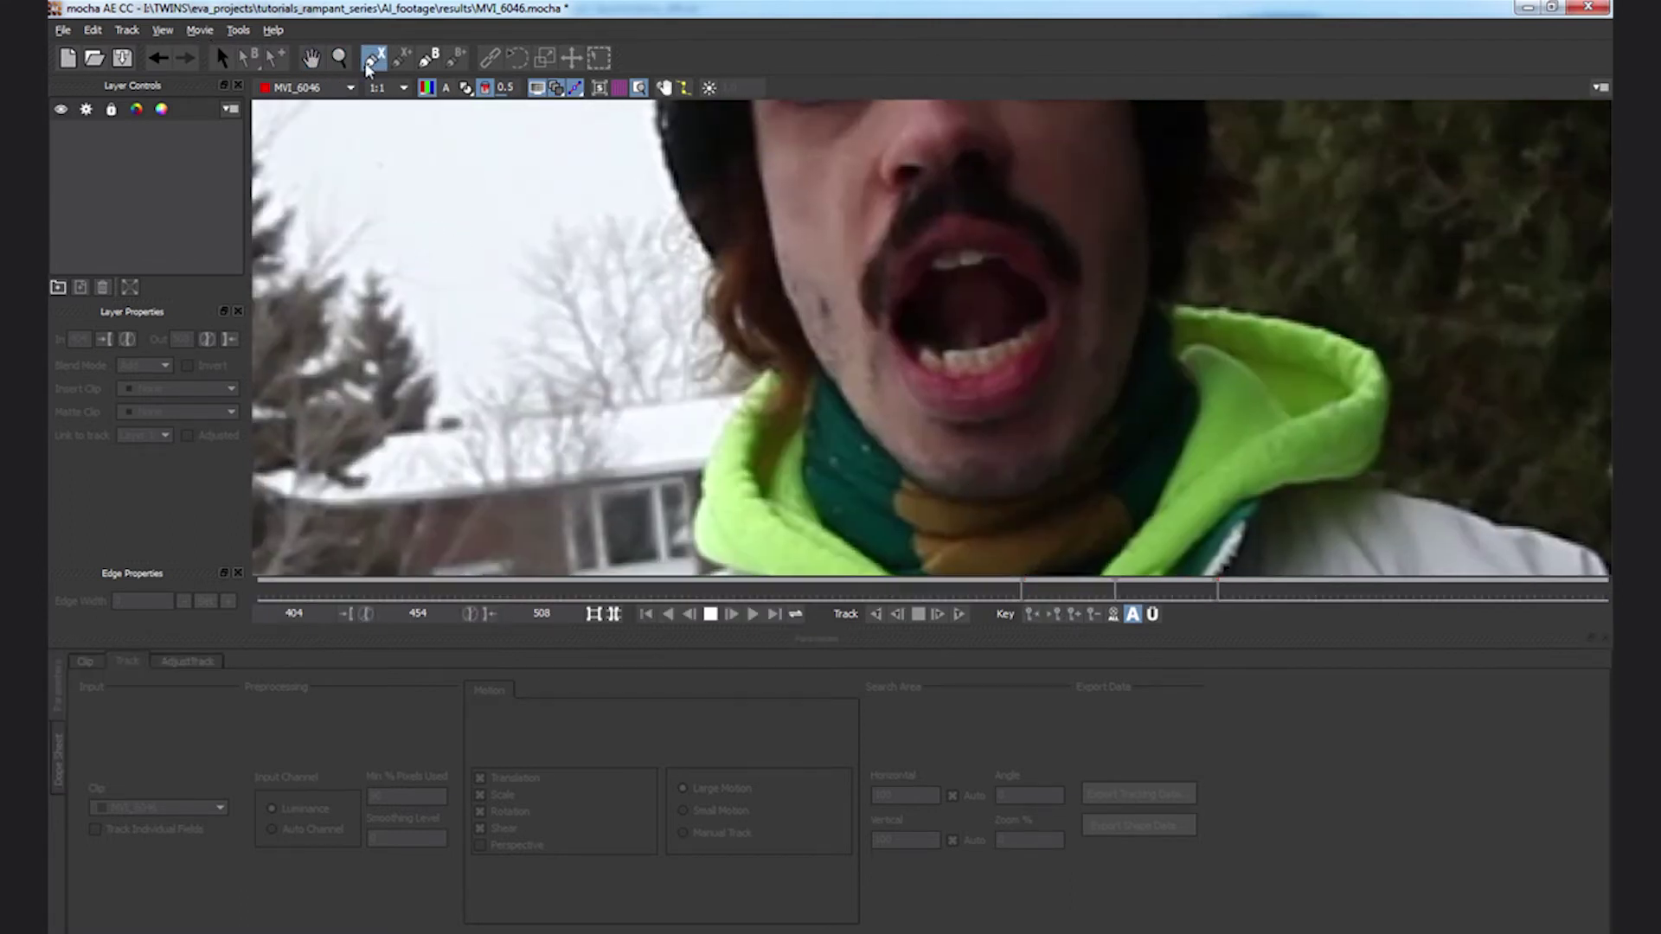
{"action": "left_click", "coordinate": [951, 208]}
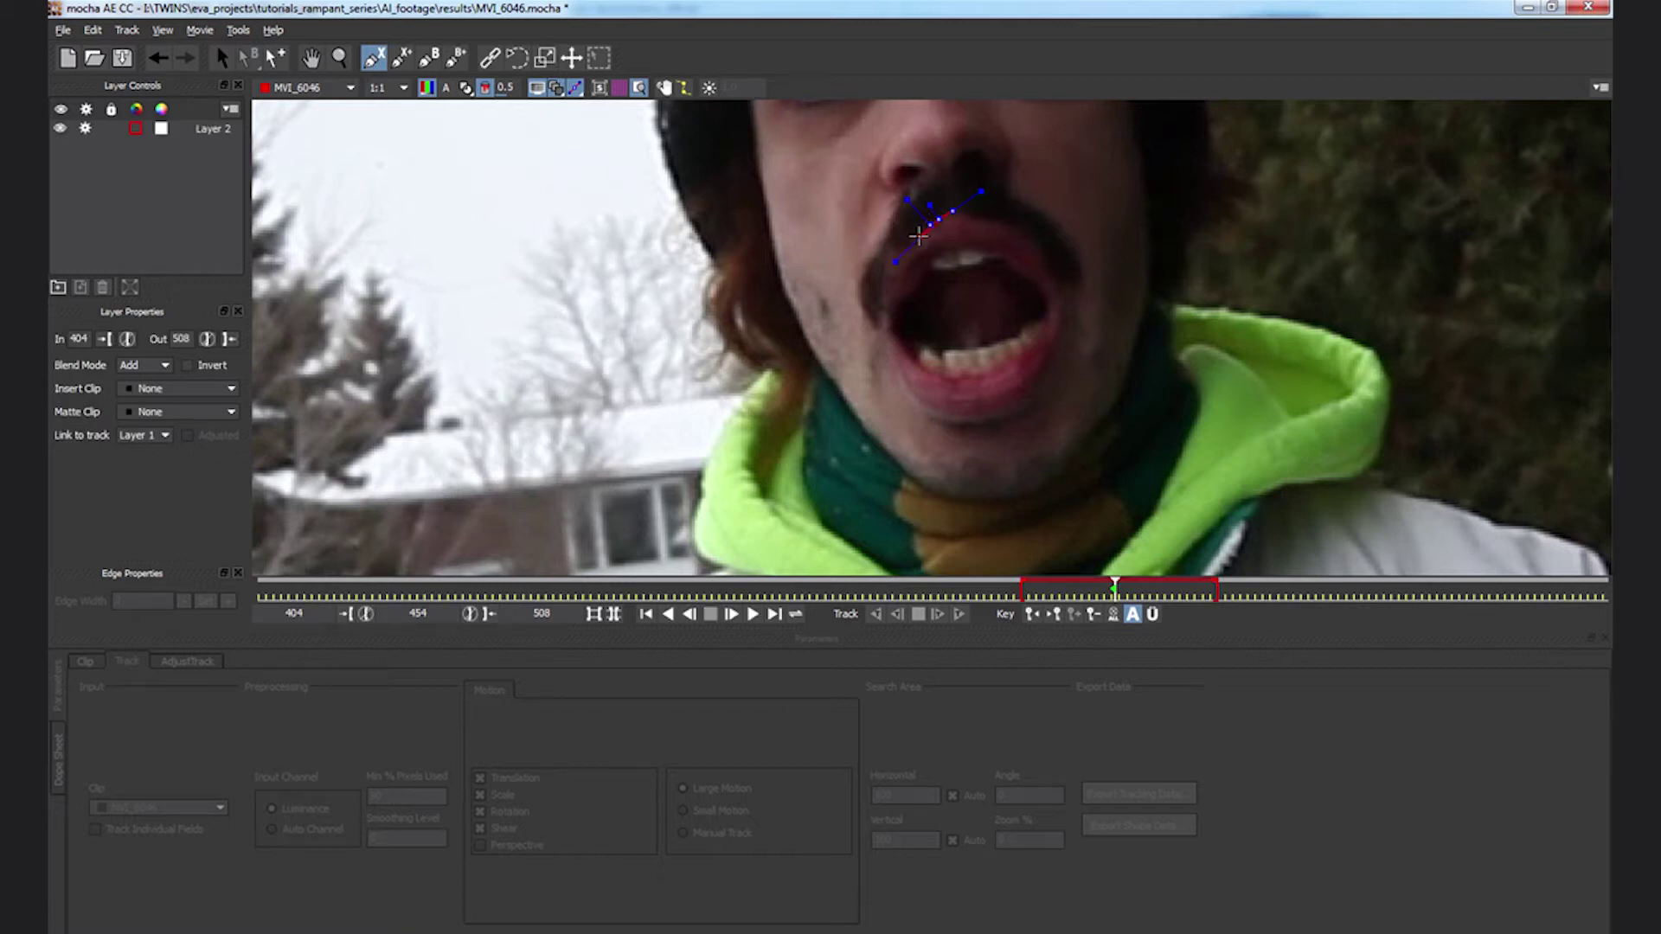
{"action": "left_click", "coordinate": [881, 336]}
{"action": "left_click", "coordinate": [888, 356]}
{"action": "left_click", "coordinate": [896, 373]}
{"action": "left_click", "coordinate": [902, 396]}
{"action": "left_click", "coordinate": [909, 407]}
{"action": "left_click", "coordinate": [919, 415]}
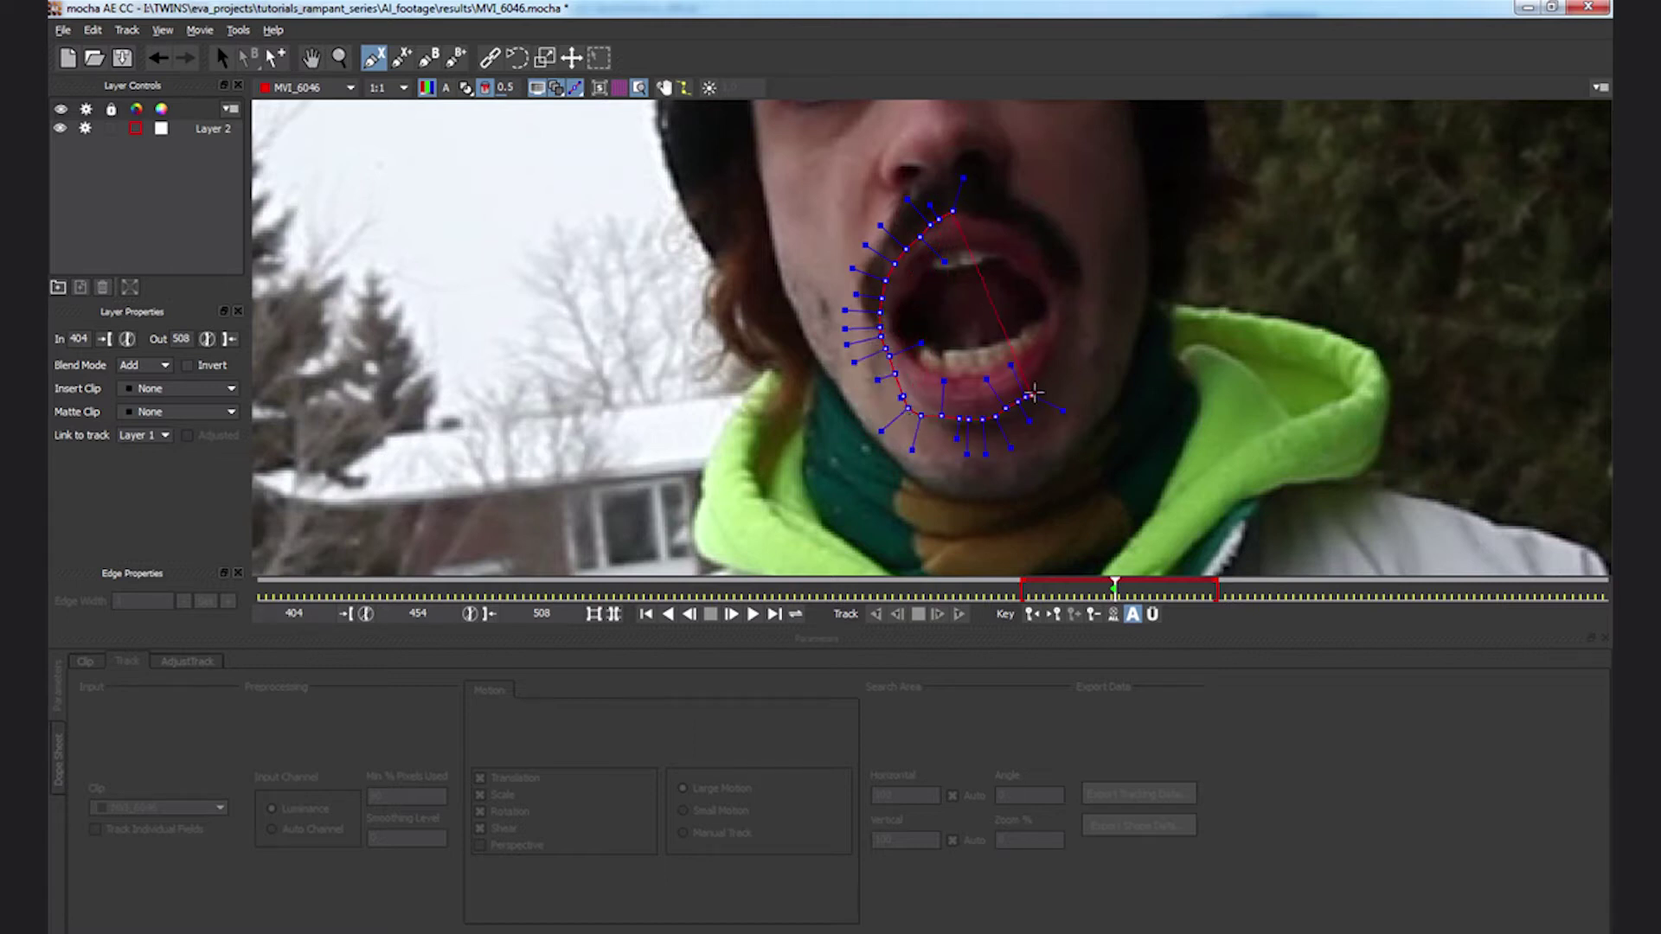
{"action": "left_click", "coordinate": [1039, 388]}
{"action": "left_click", "coordinate": [1056, 363]}
{"action": "left_click", "coordinate": [1069, 323]}
{"action": "left_click", "coordinate": [1071, 287]}
{"action": "left_click", "coordinate": [1047, 253]}
{"action": "left_click", "coordinate": [1026, 229]}
{"action": "left_click", "coordinate": [996, 218]}
{"action": "right_click", "coordinate": [963, 211]}
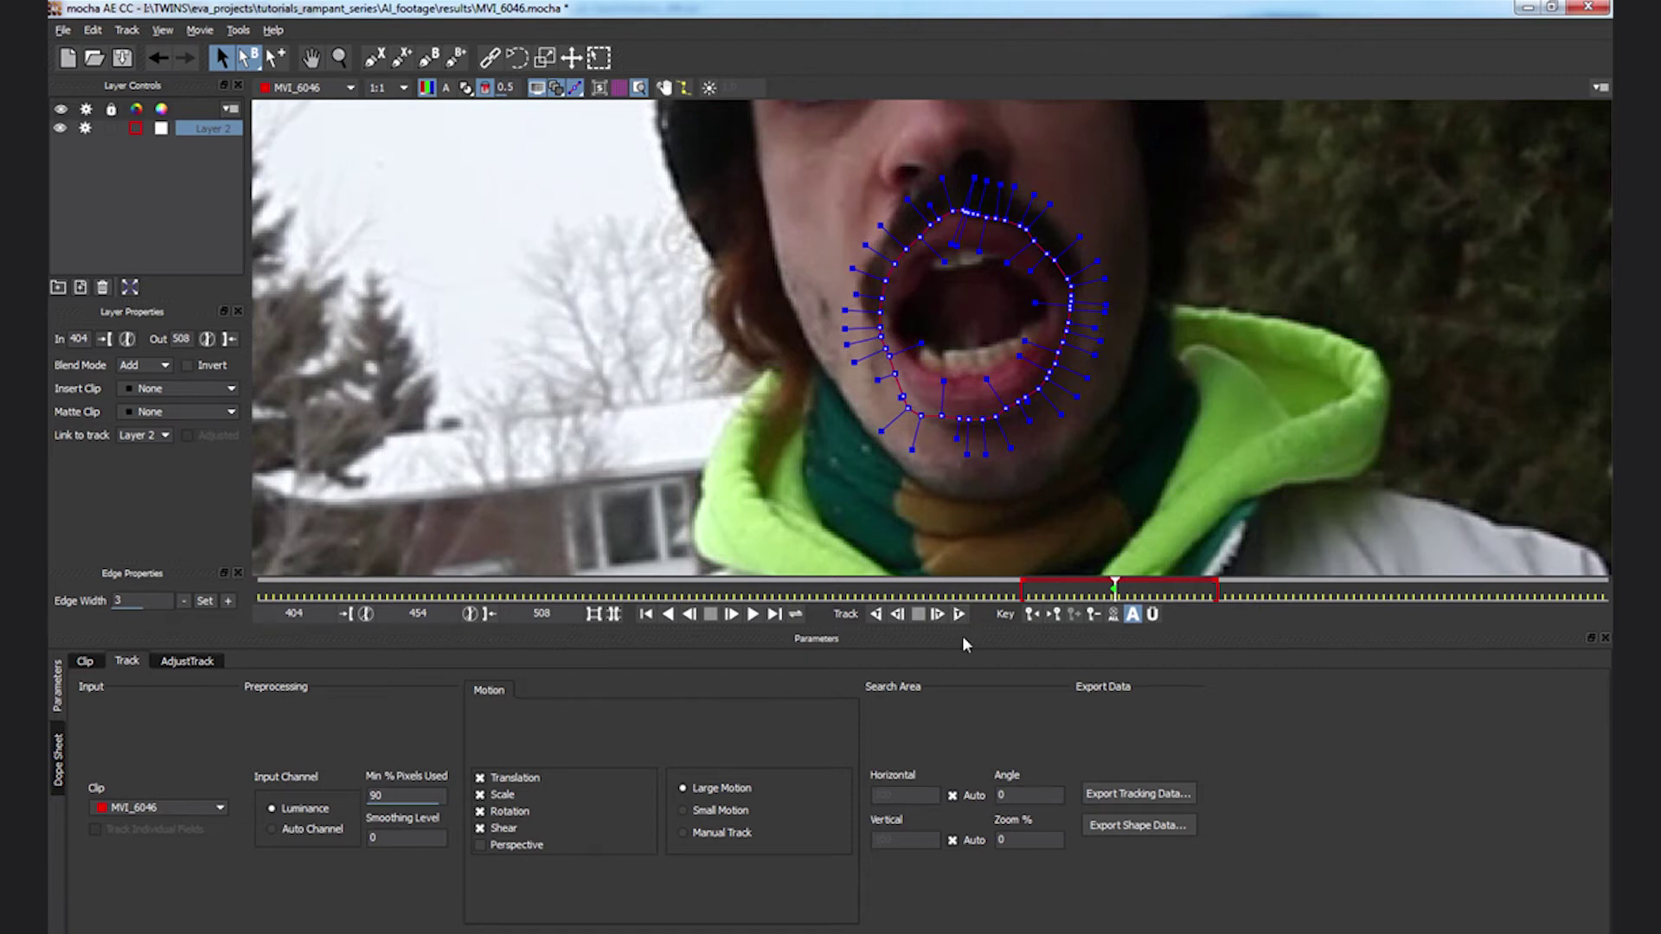
Track the mouth shape forward, stop, and at frame 457 pull the spline's lower edge down below the lower lip
{"action": "left_click", "coordinate": [960, 614]}
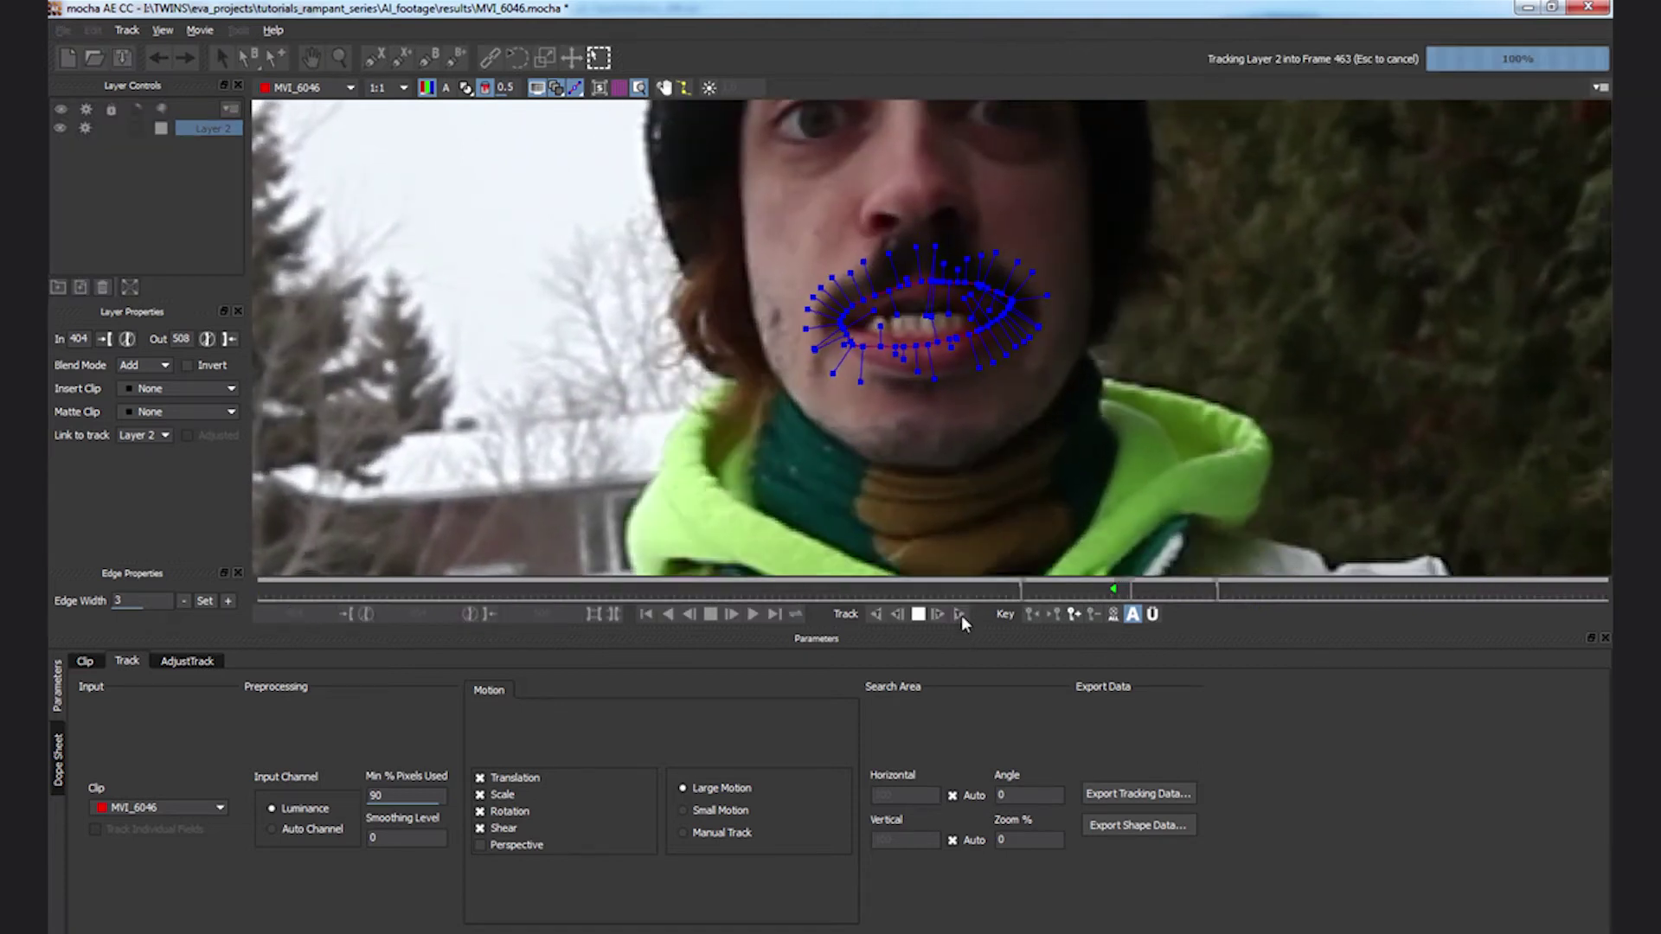
{"action": "left_click", "coordinate": [915, 613]}
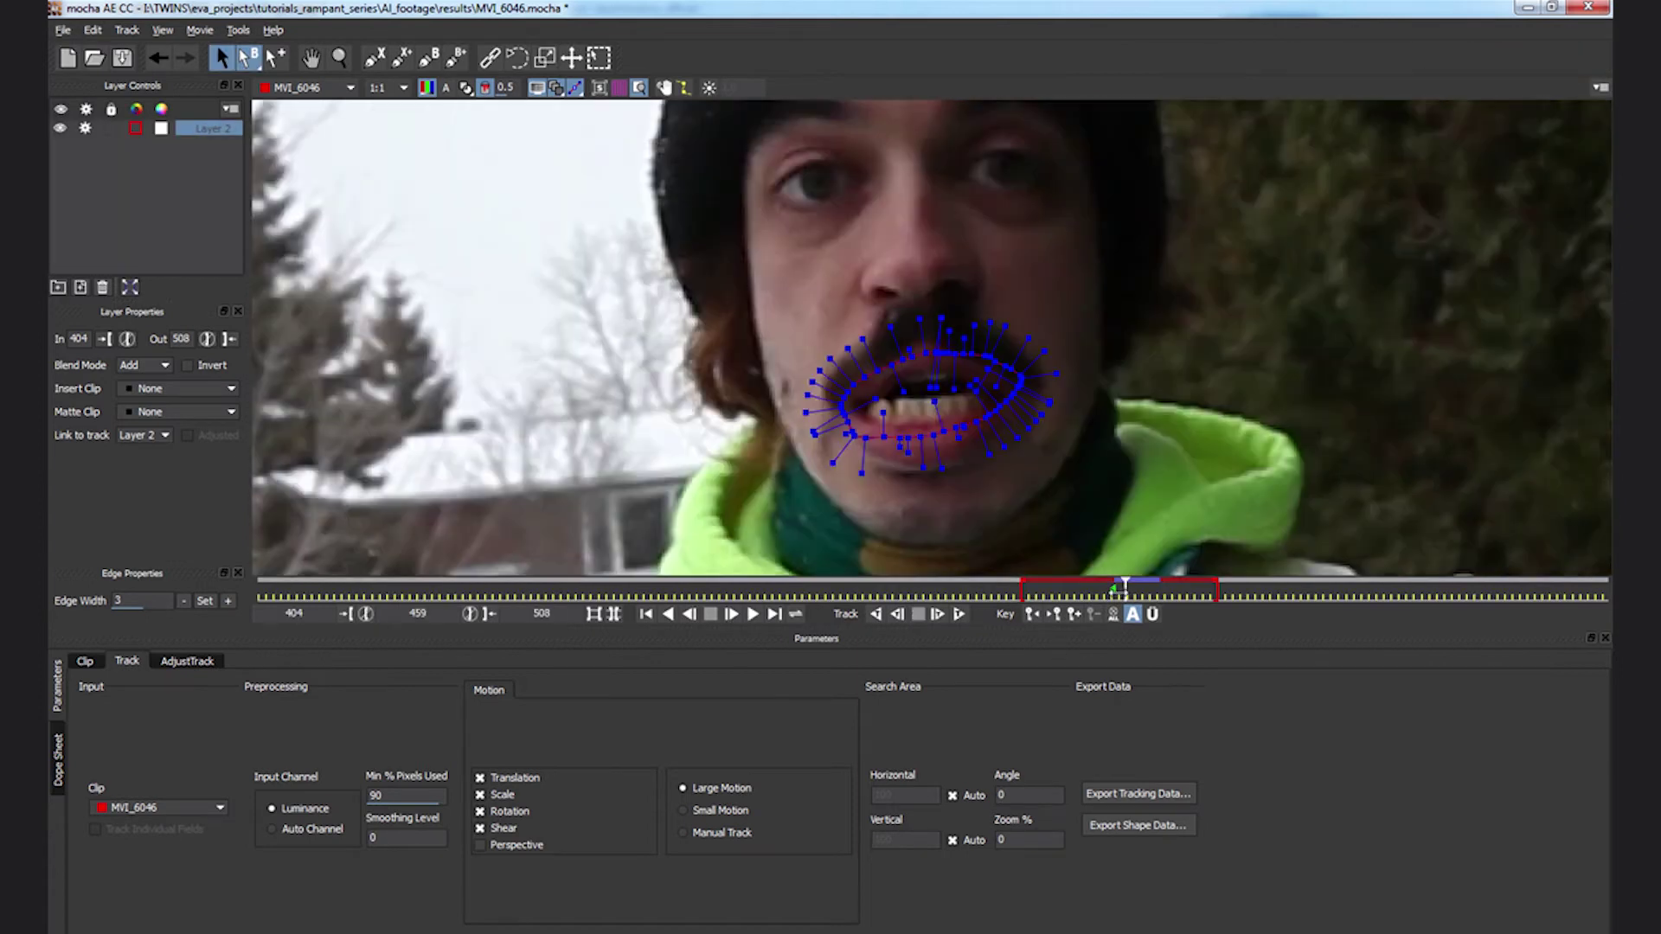
{"action": "left_click_drag", "start_coordinate": [1116, 589], "coordinate": [1121, 589]}
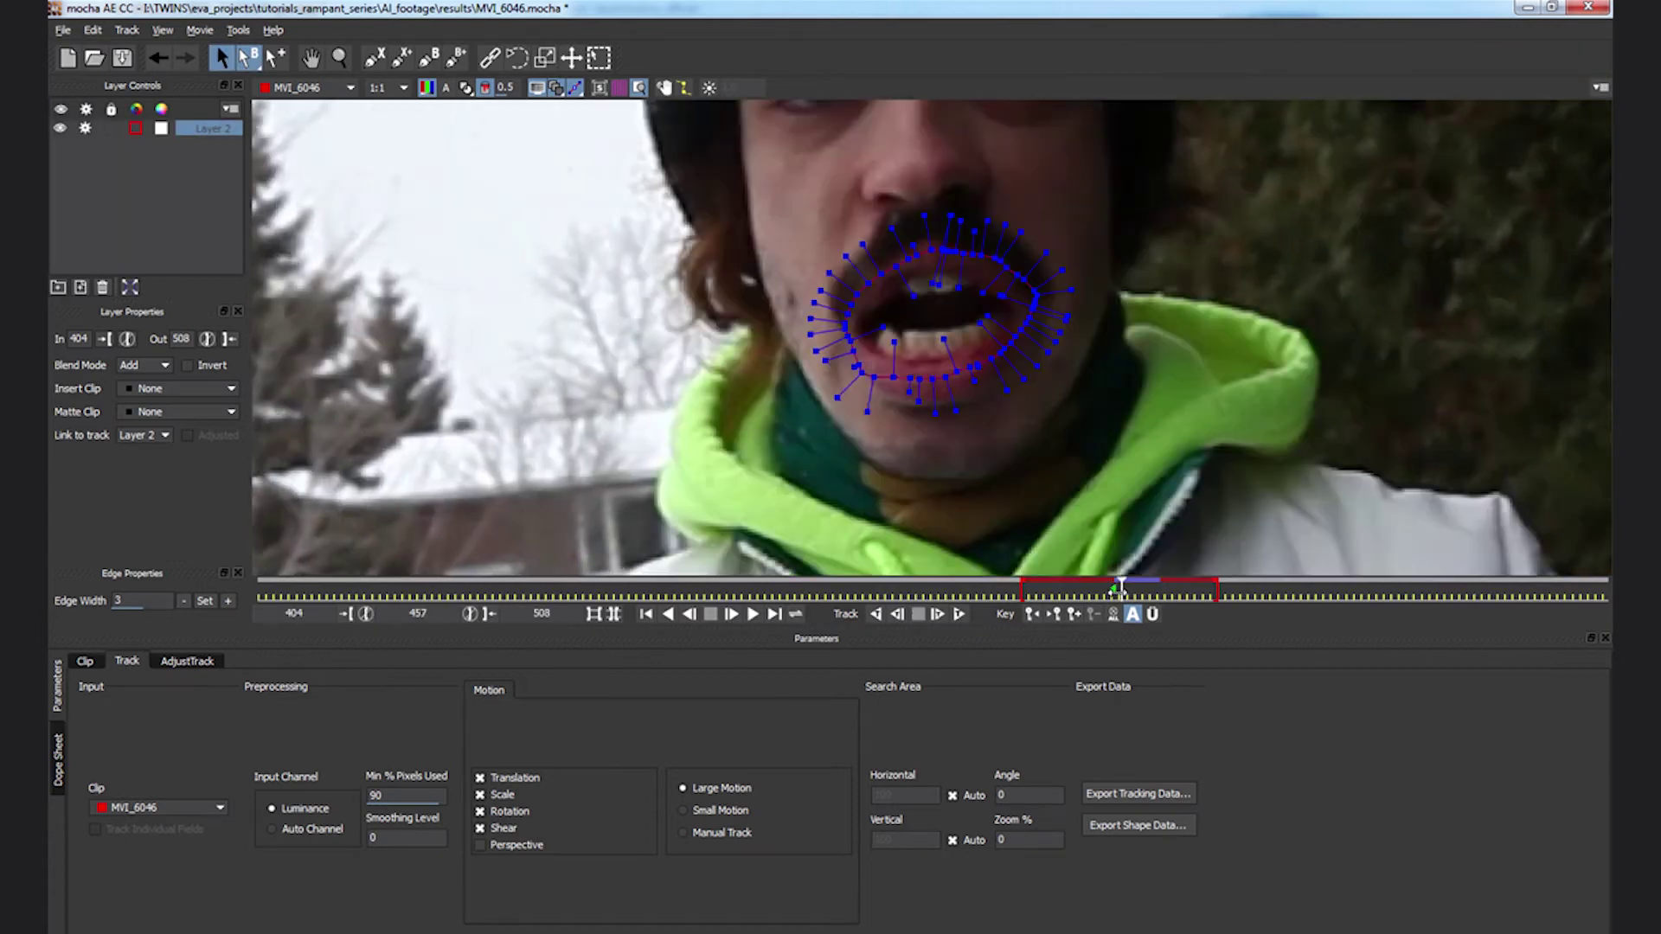
{"action": "left_click_drag", "start_coordinate": [855, 362], "coordinate": [941, 411]}
{"action": "left_click", "coordinate": [890, 458]}
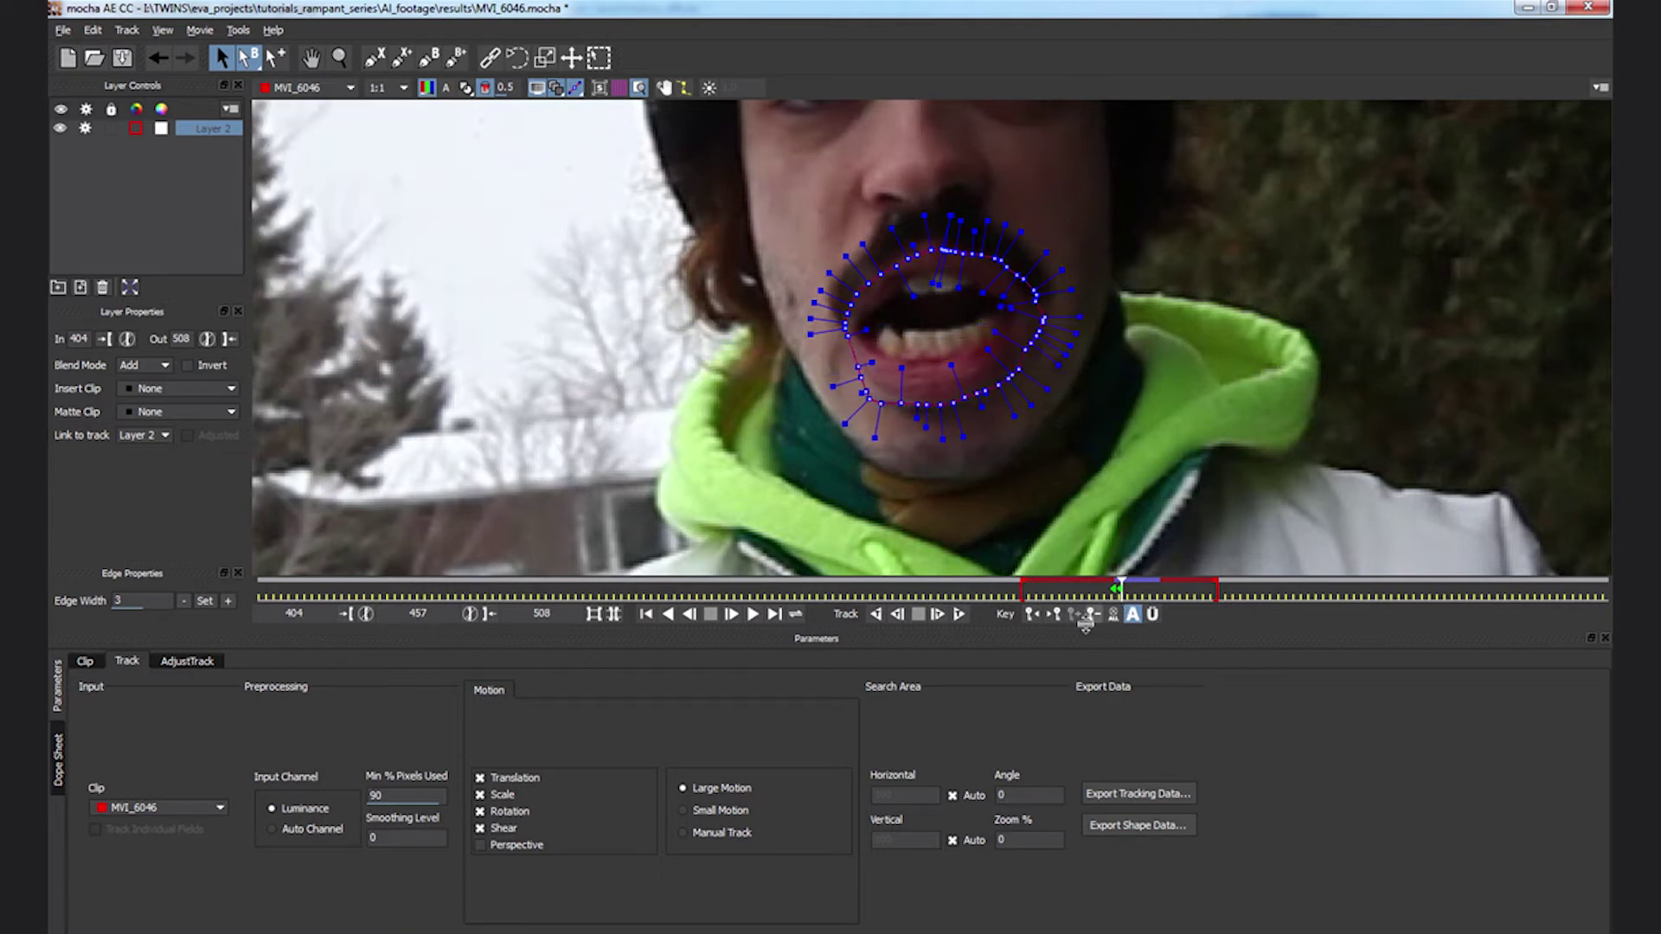
Resume forward tracking of the mouth shape from frame 457 and stop at frame 497
{"action": "left_click", "coordinate": [961, 614]}
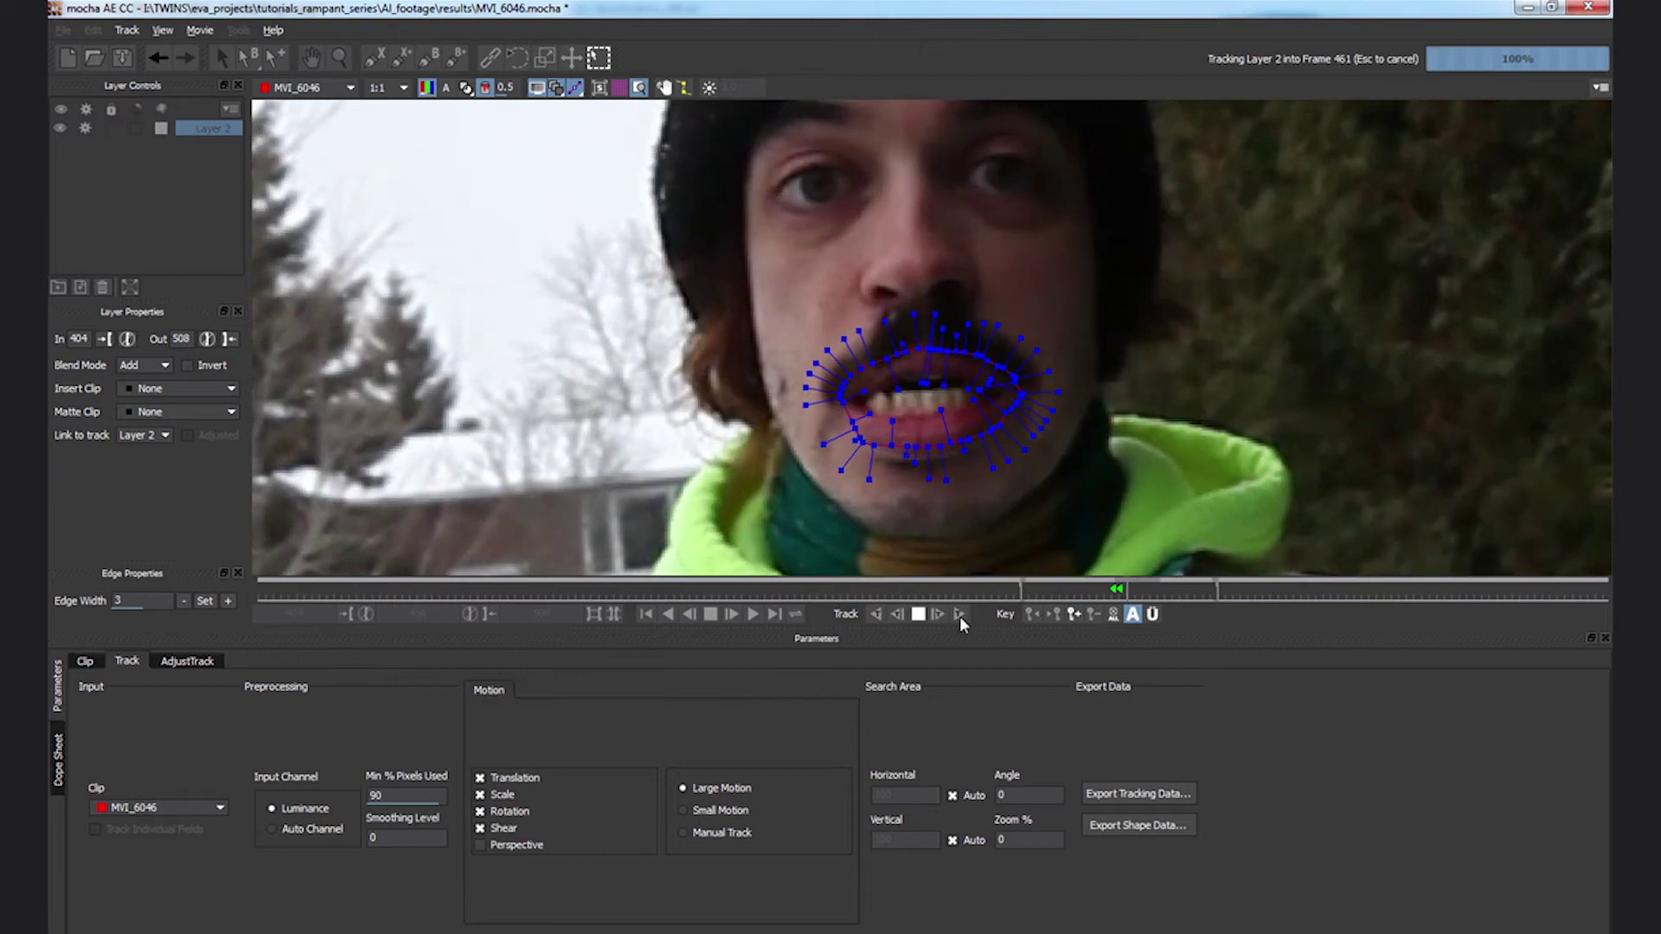
{"action": "left_click", "coordinate": [918, 615]}
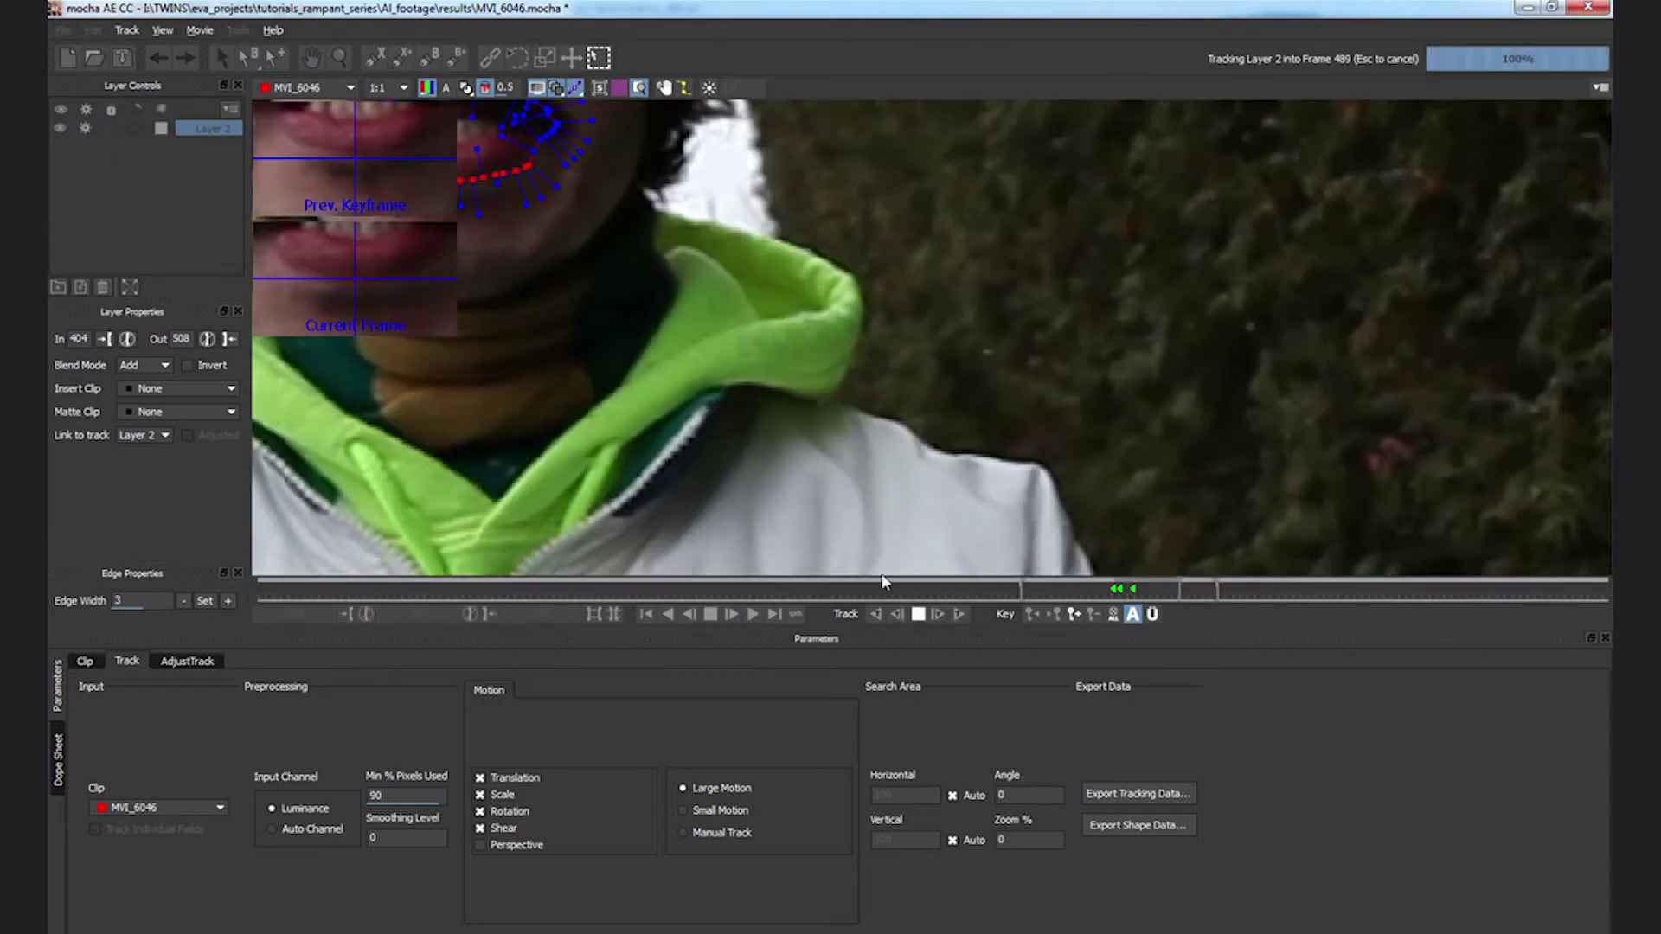
{"action": "left_click", "coordinate": [919, 615]}
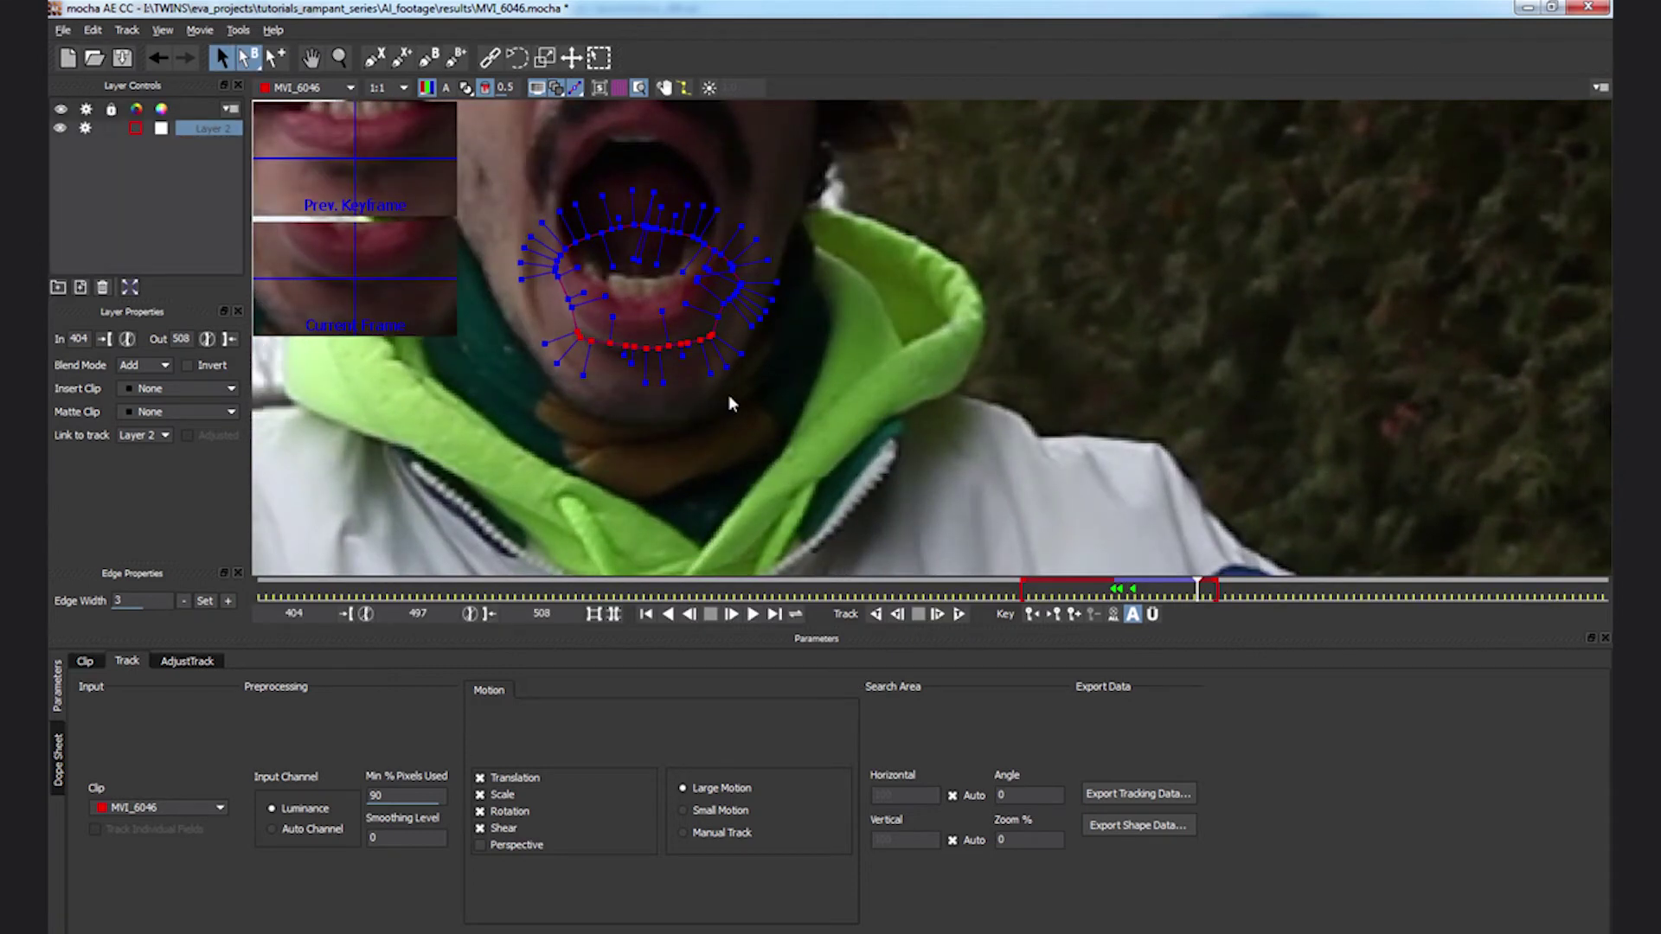
At frame 497, reshape the upper and side points of the mouth spline to surround the wide-open mouth
{"action": "key", "text": "x"}
{"action": "left_click_drag", "start_coordinate": [817, 251], "coordinate": [1121, 393]}
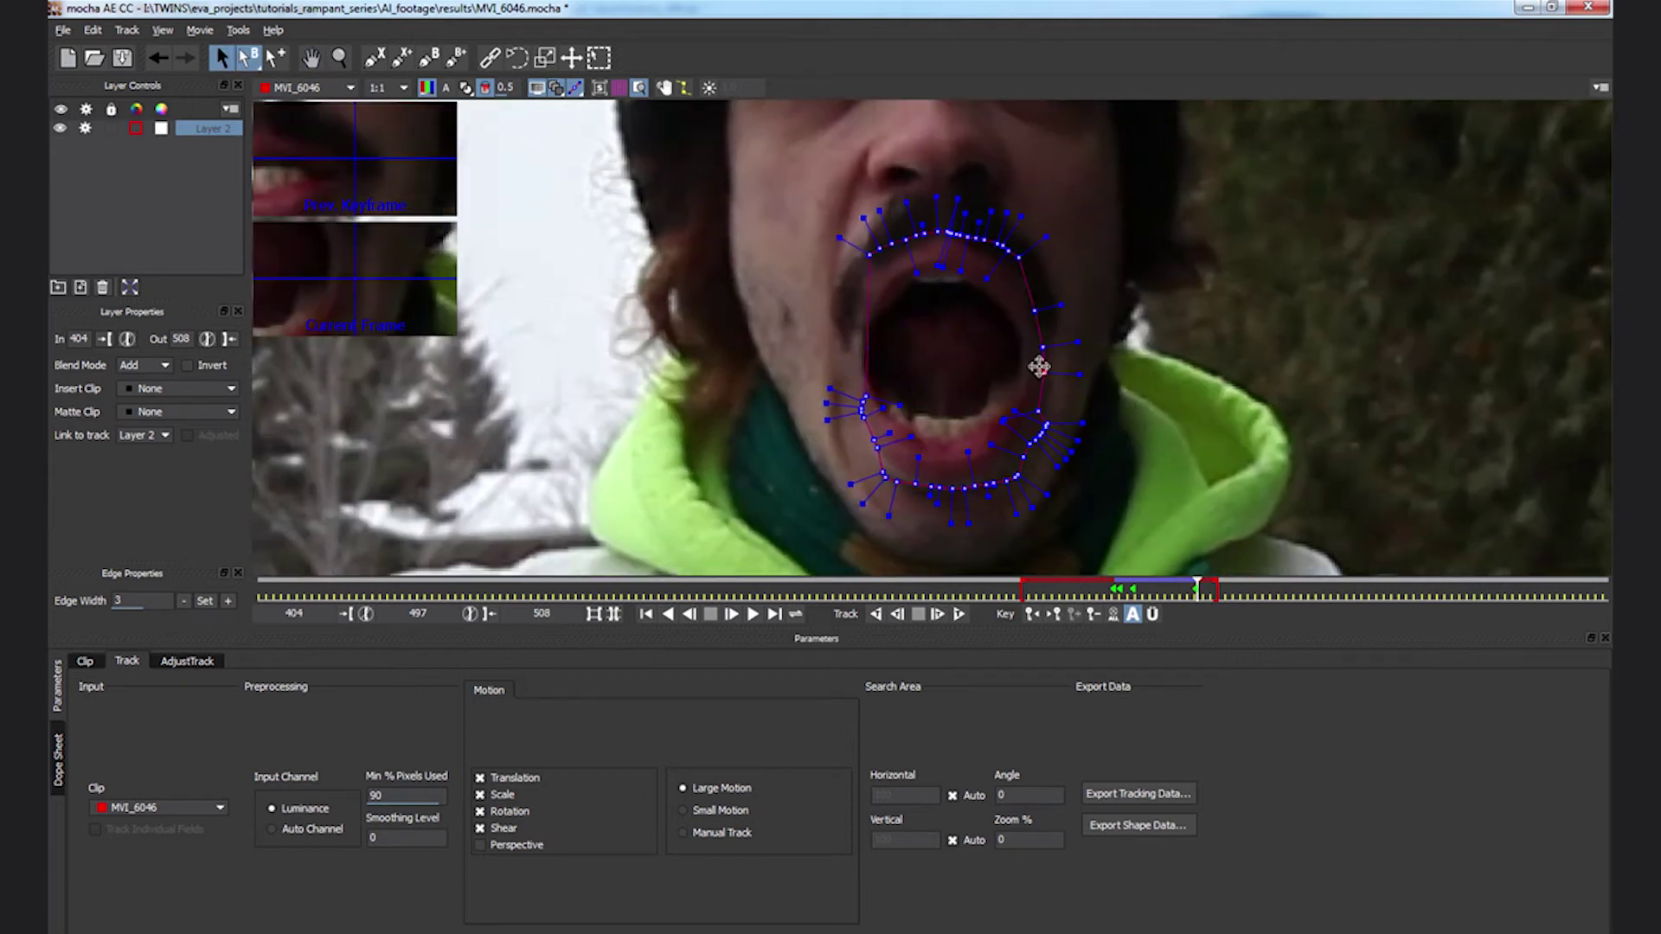
{"action": "left_click_drag", "start_coordinate": [1037, 409], "coordinate": [1040, 389]}
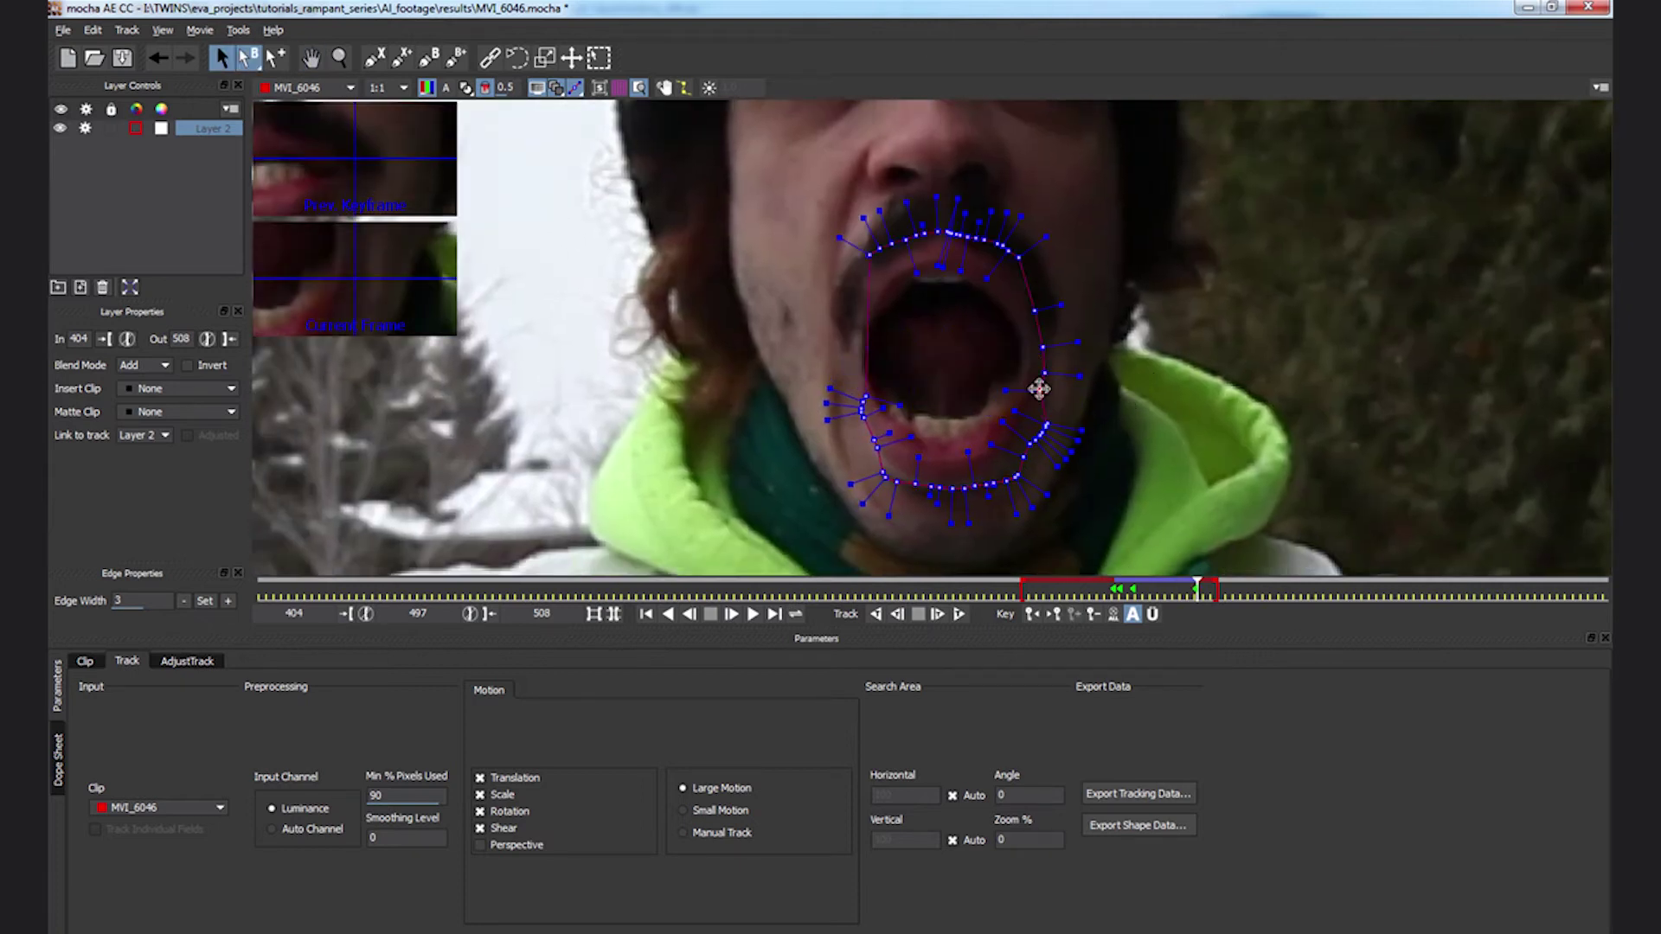
{"action": "left_click_drag", "start_coordinate": [867, 398], "coordinate": [854, 329]}
{"action": "left_click", "coordinate": [852, 355]}
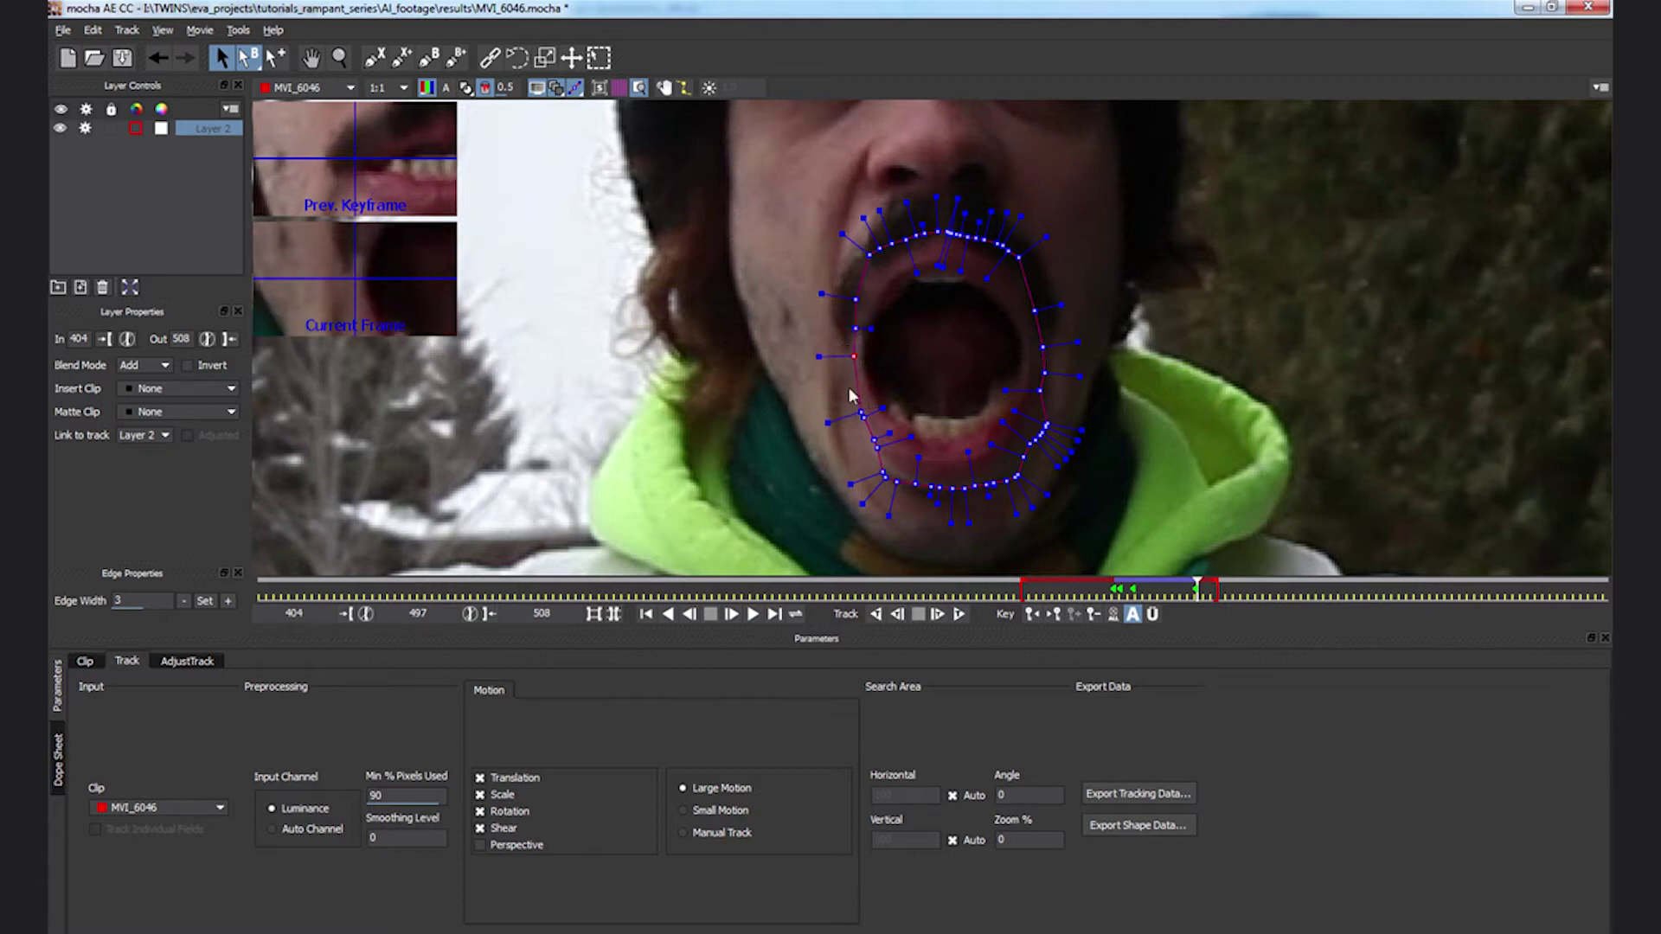
At frame 497, refine the left-side and lower-left points of the mouth spline to follow the open mouth
{"action": "left_click", "coordinate": [850, 376]}
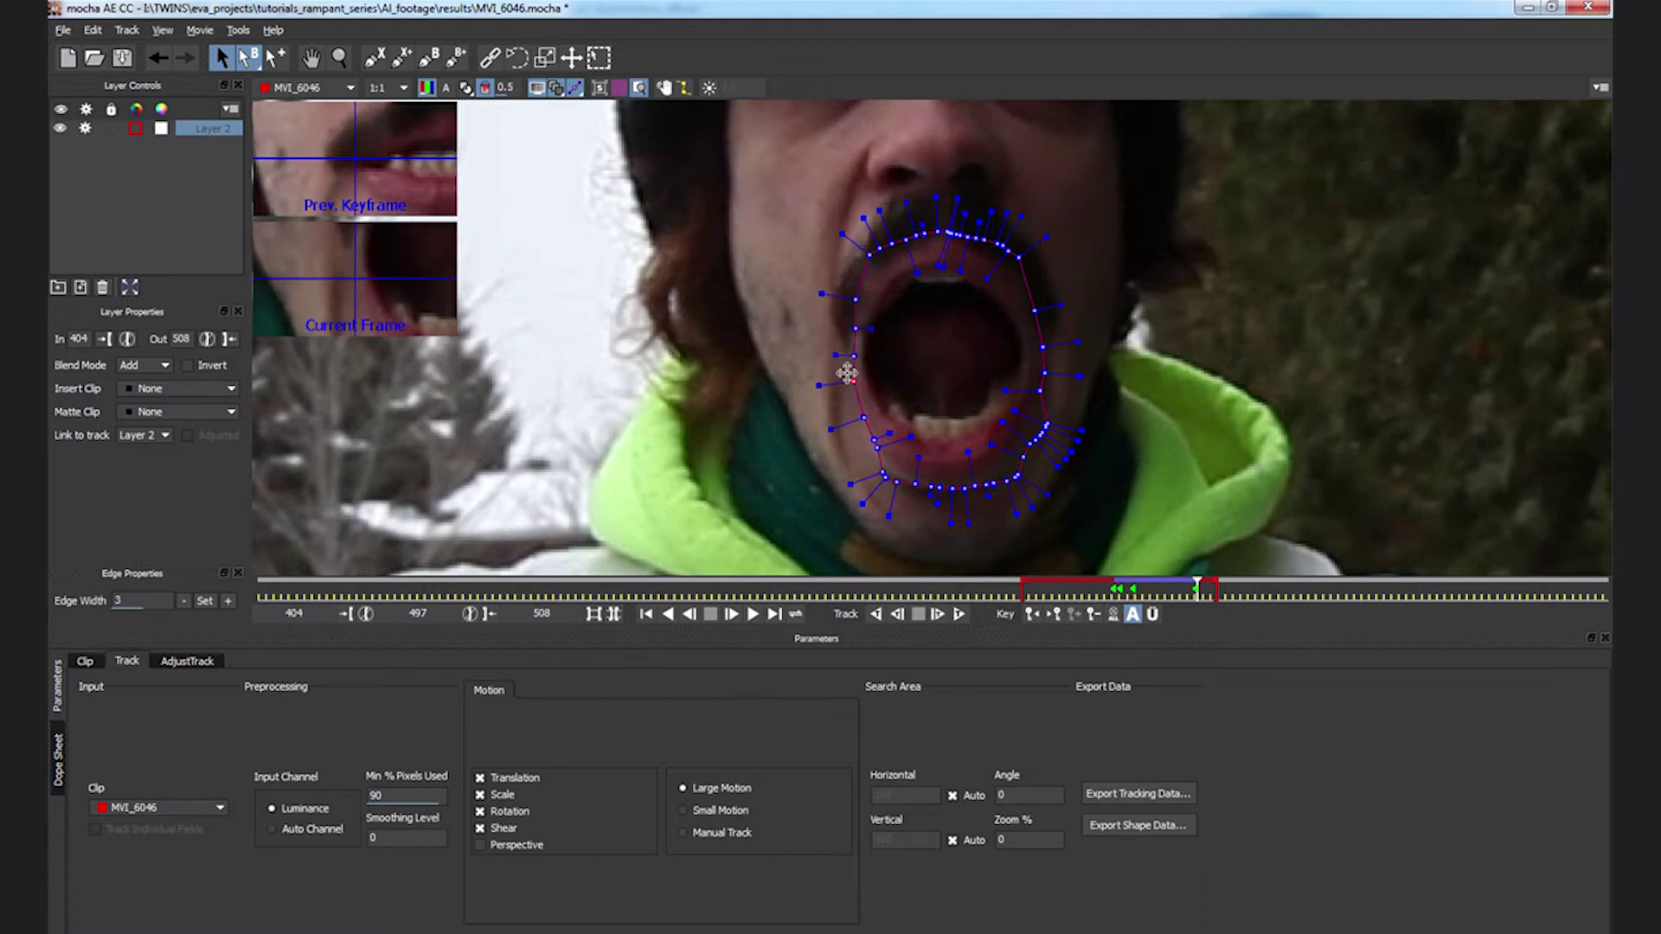
{"action": "left_click_drag", "start_coordinate": [872, 441], "coordinate": [875, 462]}
{"action": "left_click", "coordinate": [878, 461]}
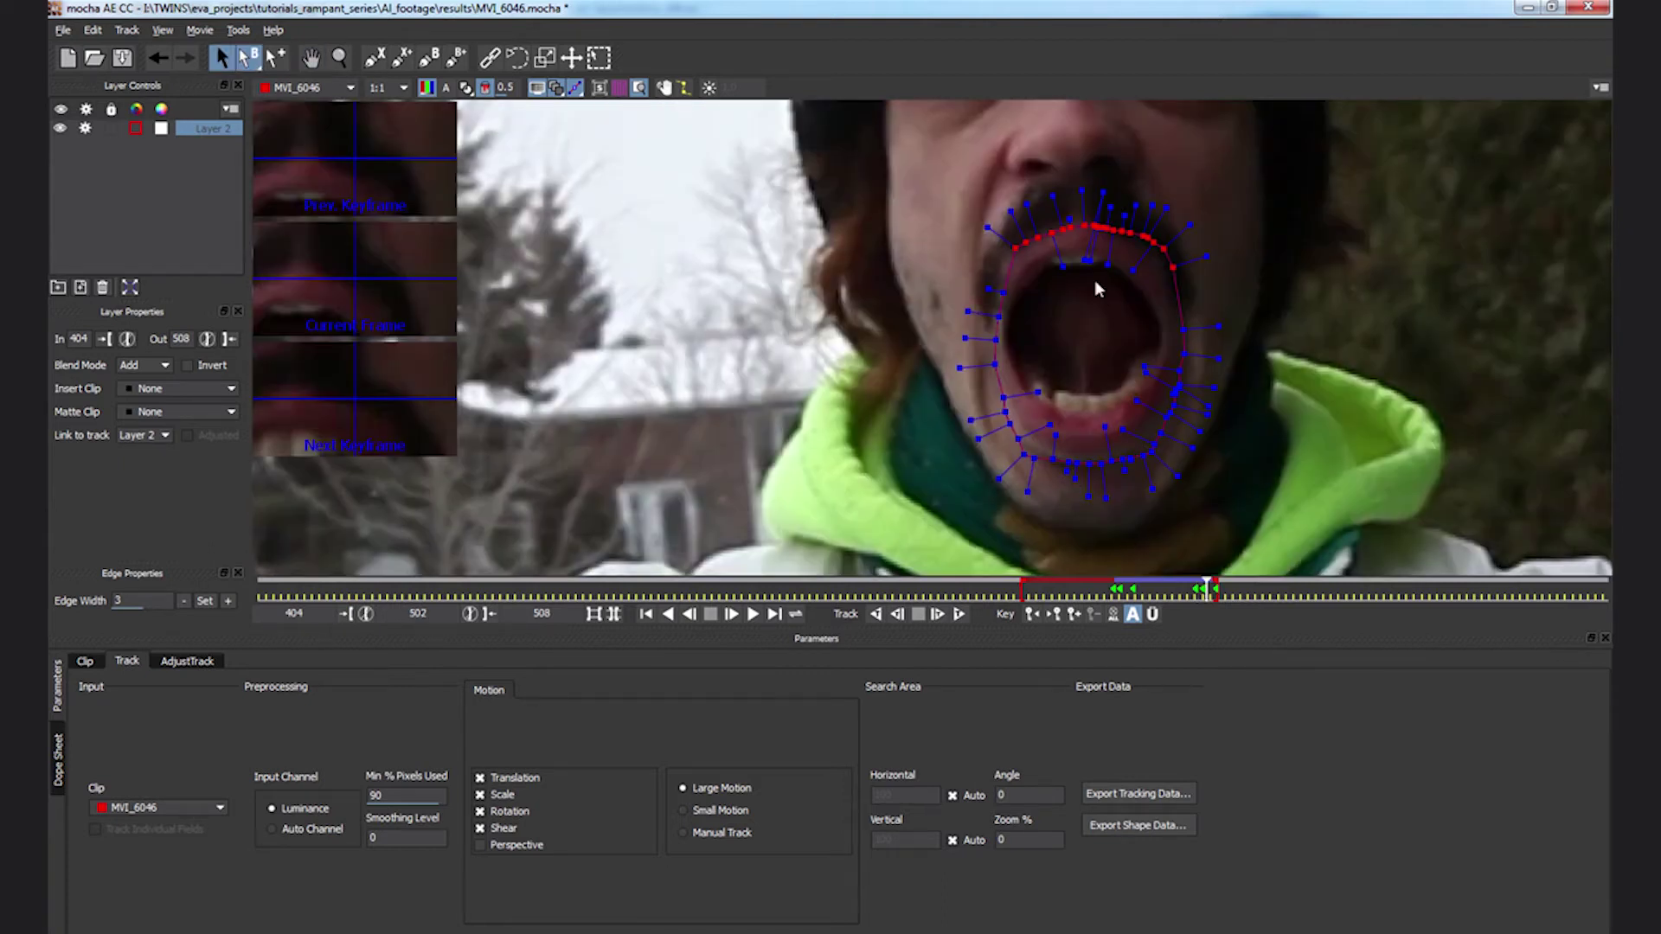
Track the mouth shape to frame 503 and adjust the spline's upper and lower-left points around the mouth
{"action": "left_click", "coordinate": [939, 617]}
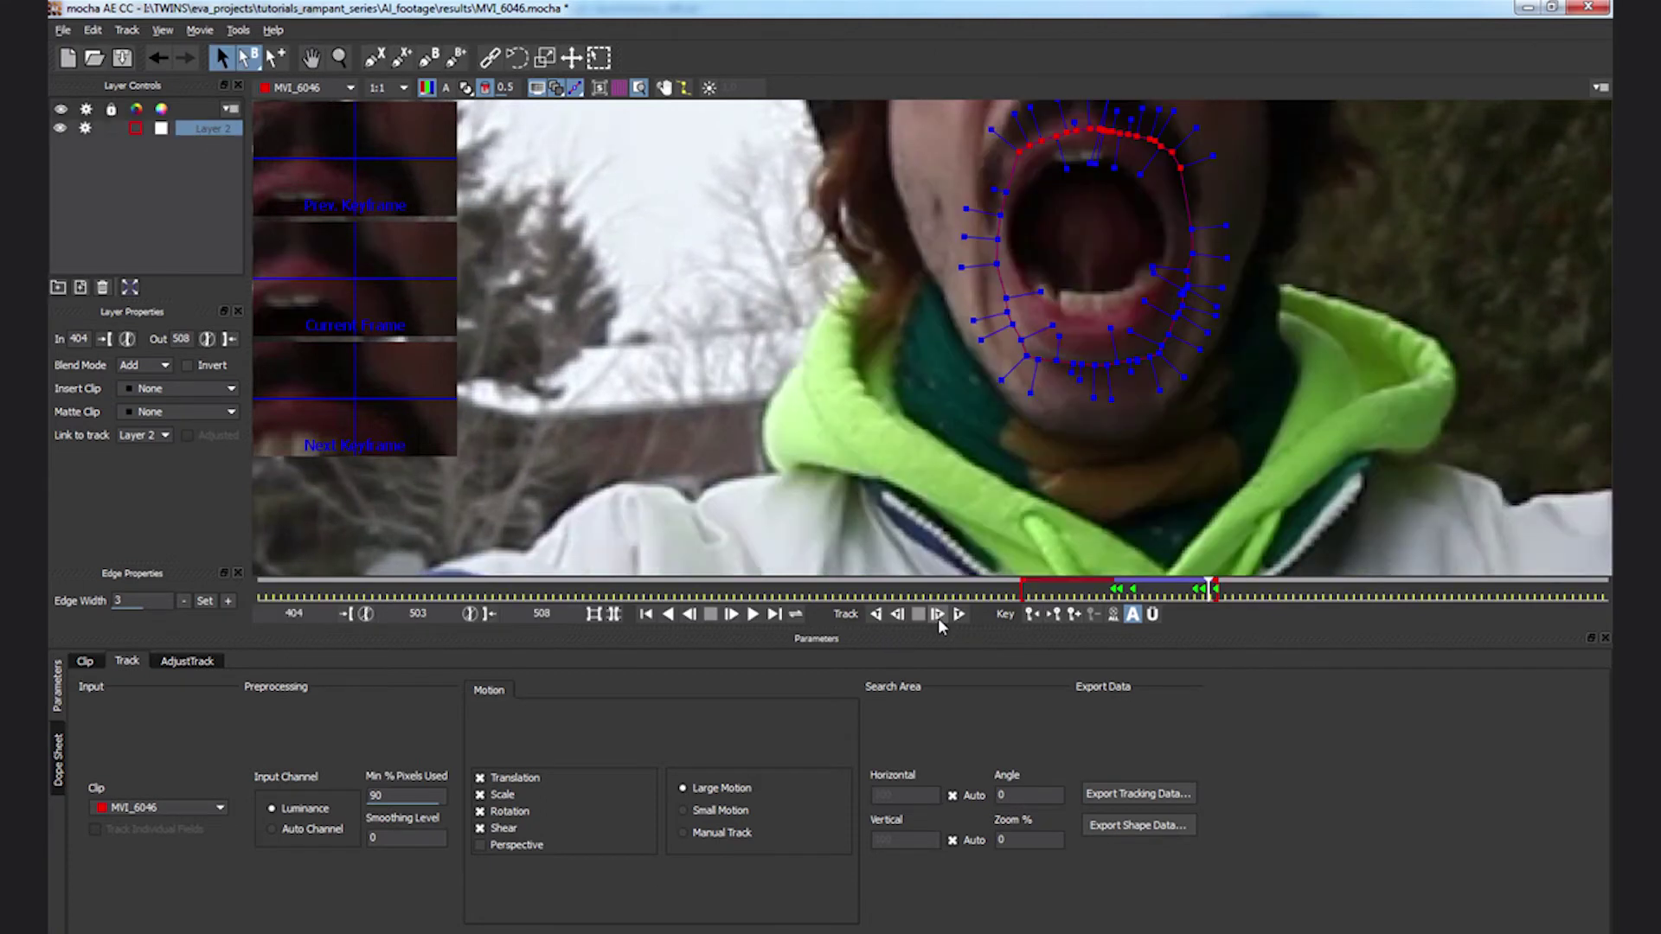
{"action": "left_click_drag", "start_coordinate": [1388, 337], "coordinate": [957, 173]}
{"action": "left_click_drag", "start_coordinate": [1059, 261], "coordinate": [1054, 246]}
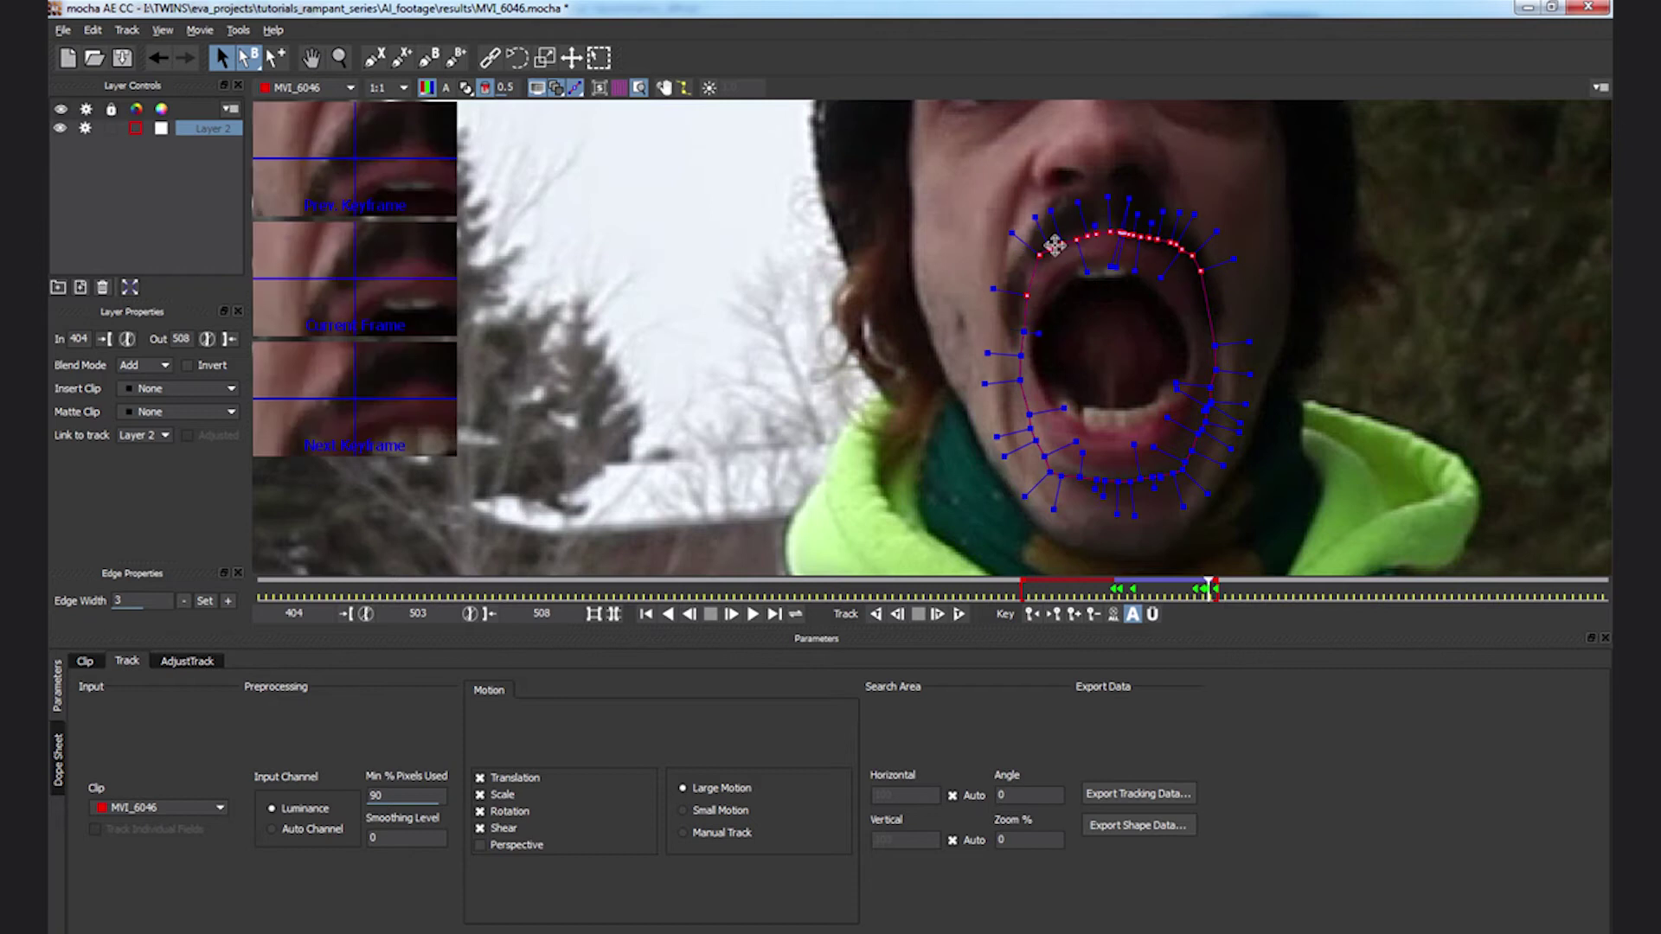
{"action": "left_click", "coordinate": [1044, 469]}
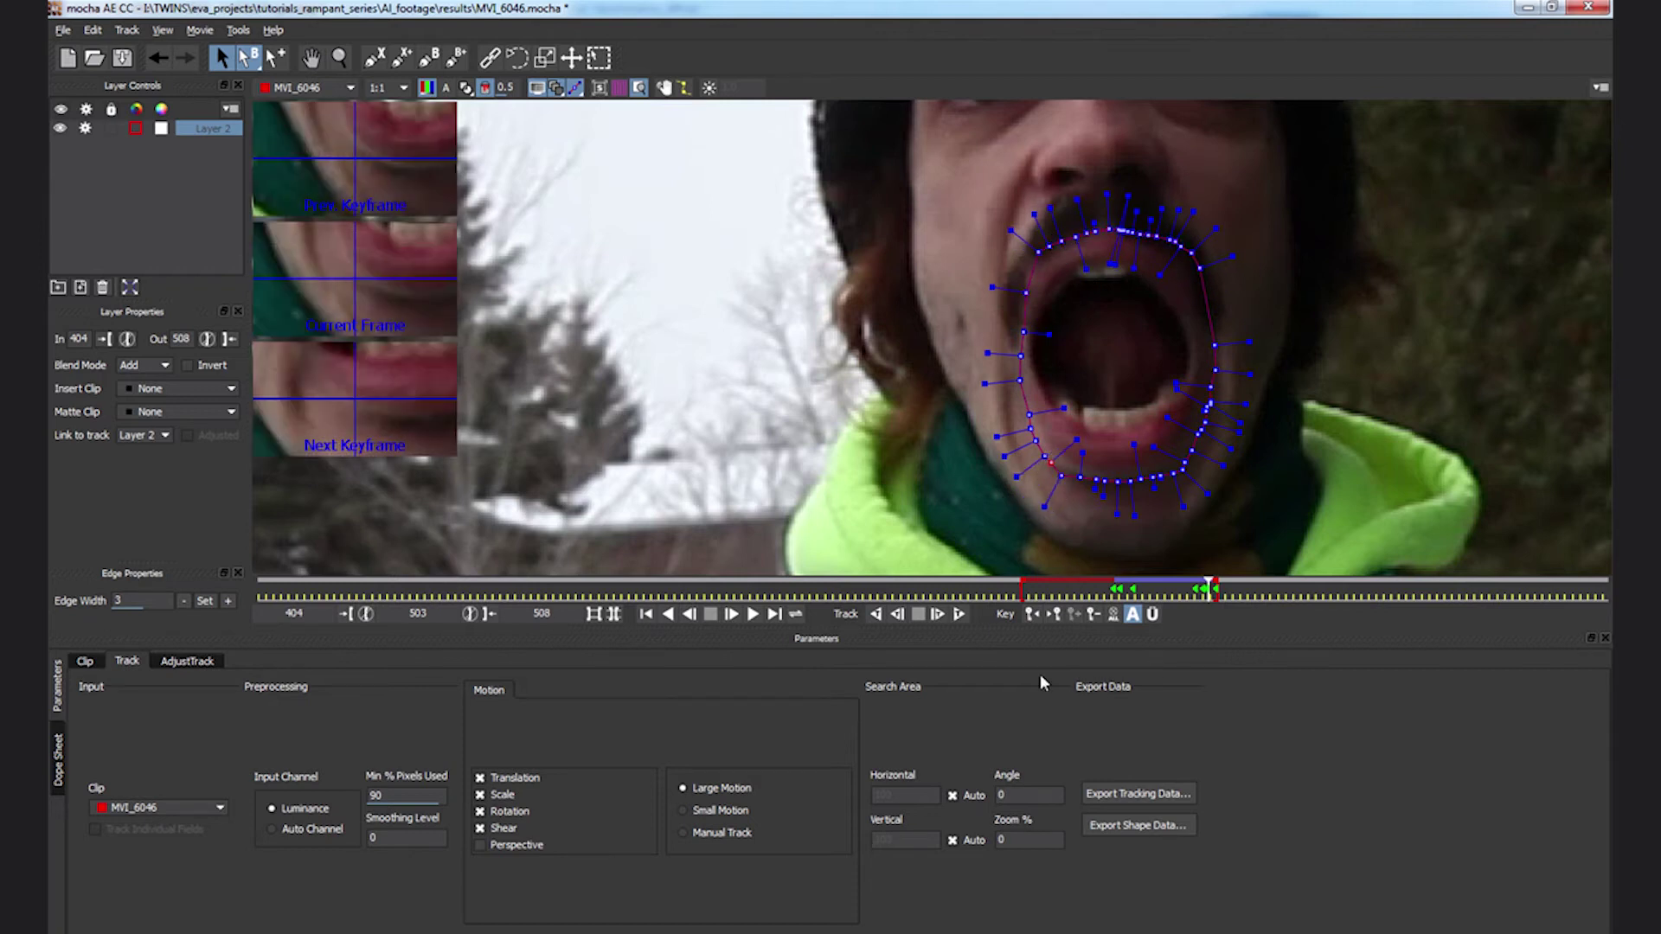
Track to frame 504, adjust the mouth spline's lower-right points, and track one more frame forward
{"action": "left_click", "coordinate": [939, 615]}
{"action": "left_click_drag", "start_coordinate": [1210, 458], "coordinate": [1205, 450]}
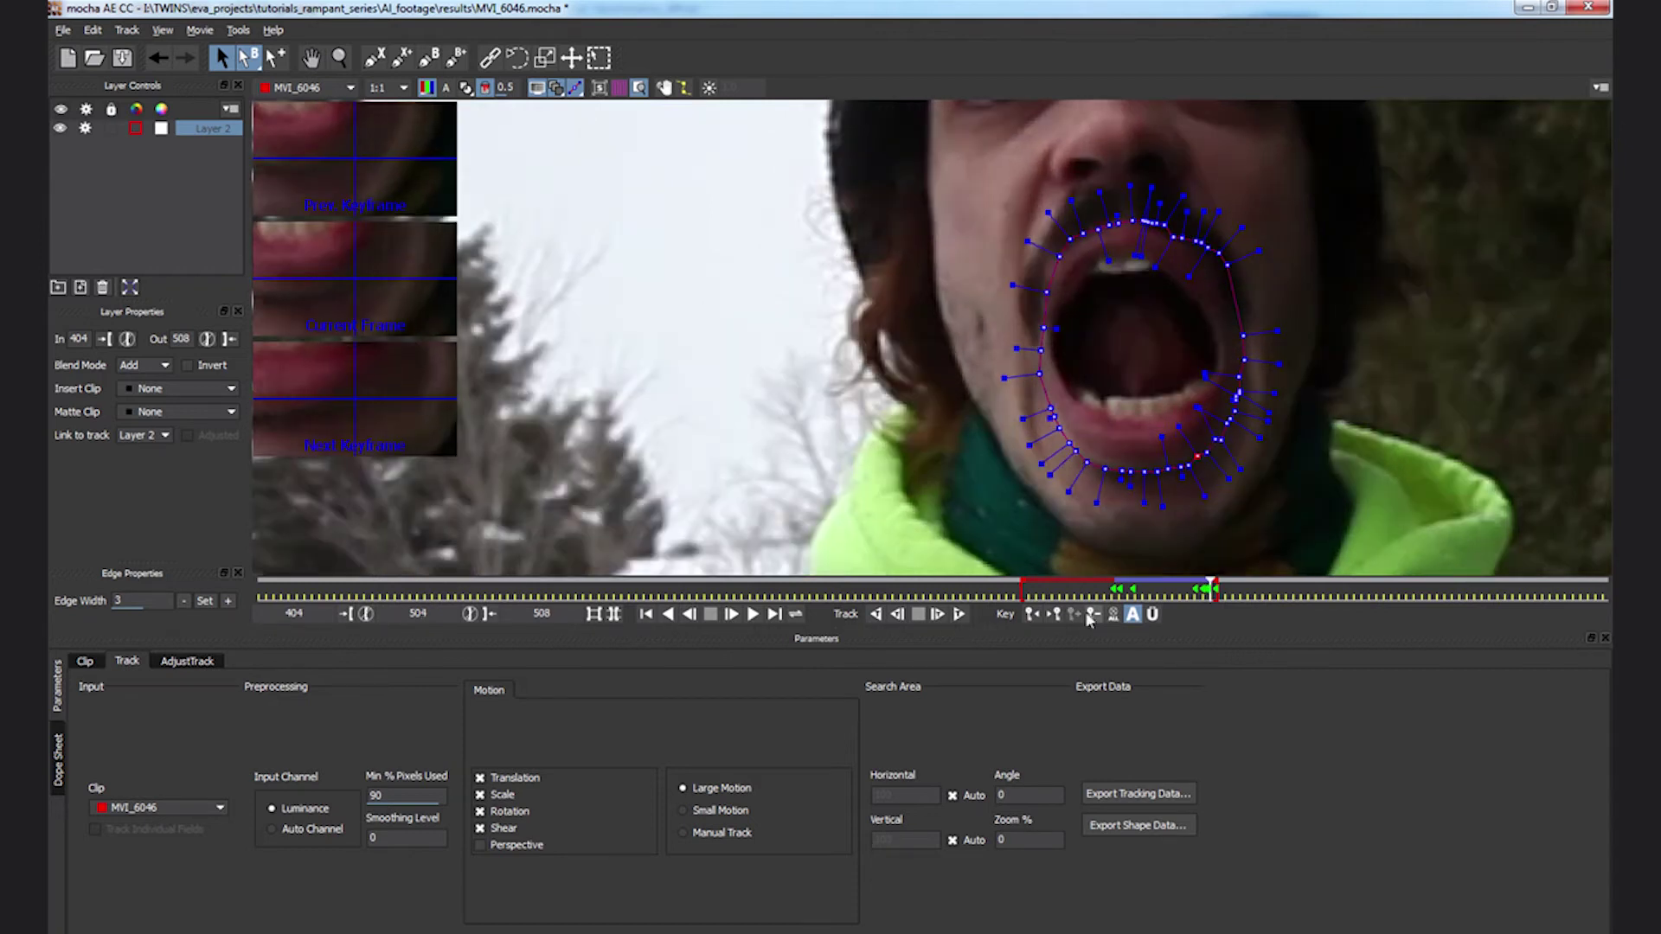
{"action": "left_click", "coordinate": [940, 614]}
{"action": "left_click_drag", "start_coordinate": [1009, 201], "coordinate": [1302, 151]}
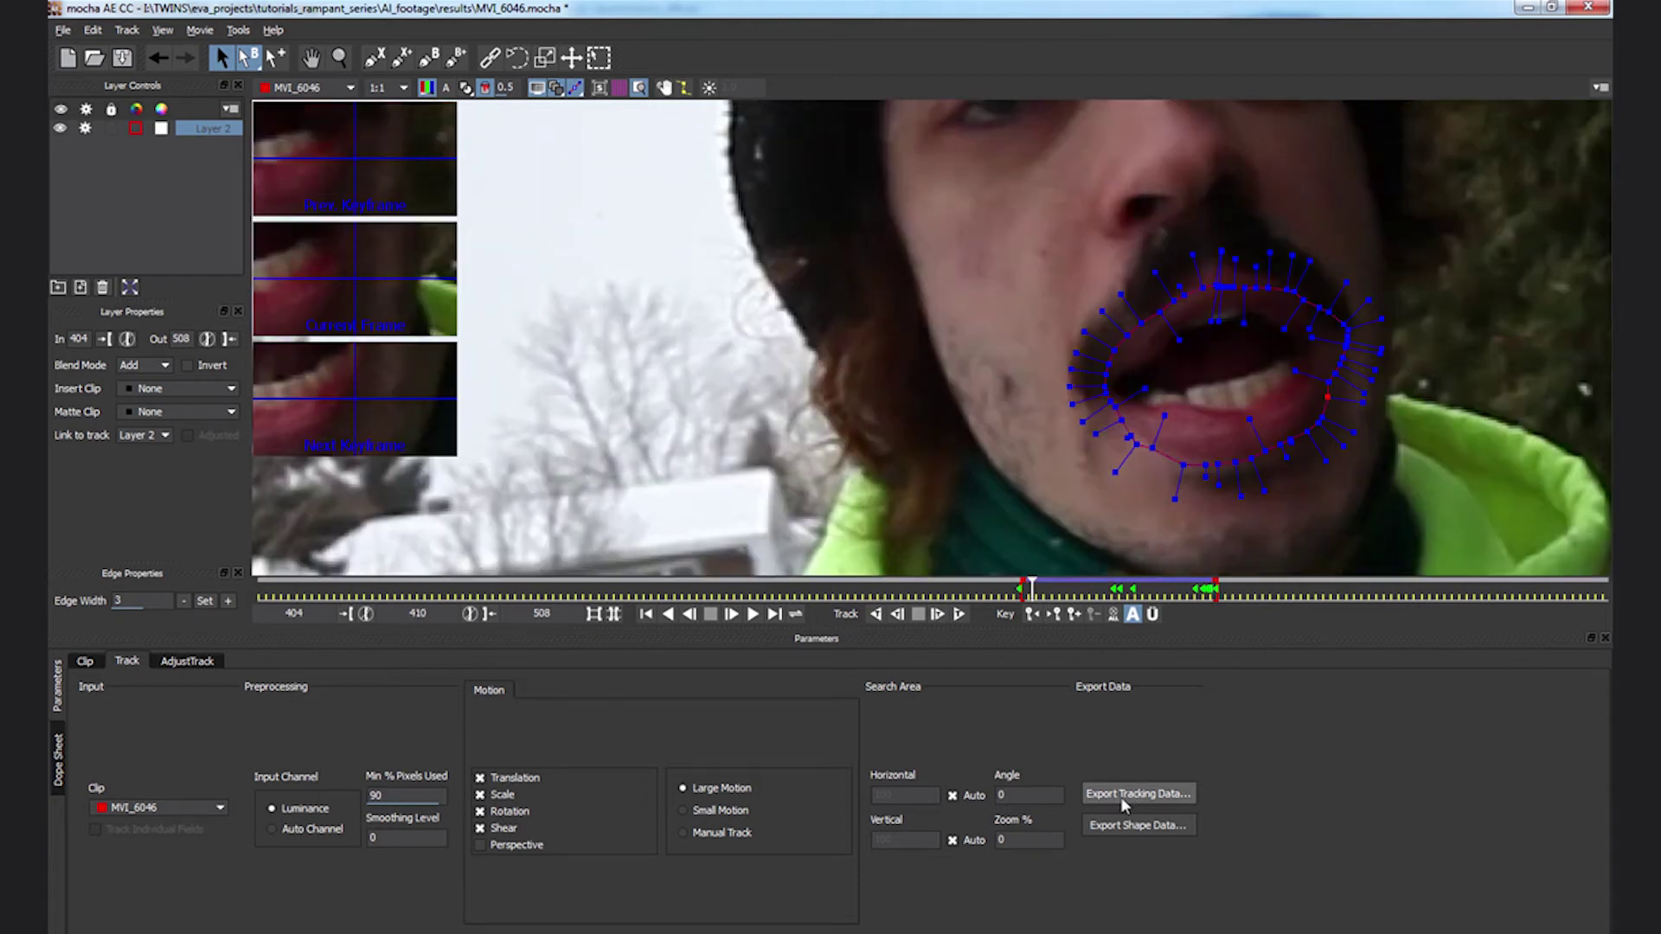
Export the mouth tracking data to the clipboard as After Effects Transform Data (position, scale and rotation)
{"action": "left_click", "coordinate": [1121, 797]}
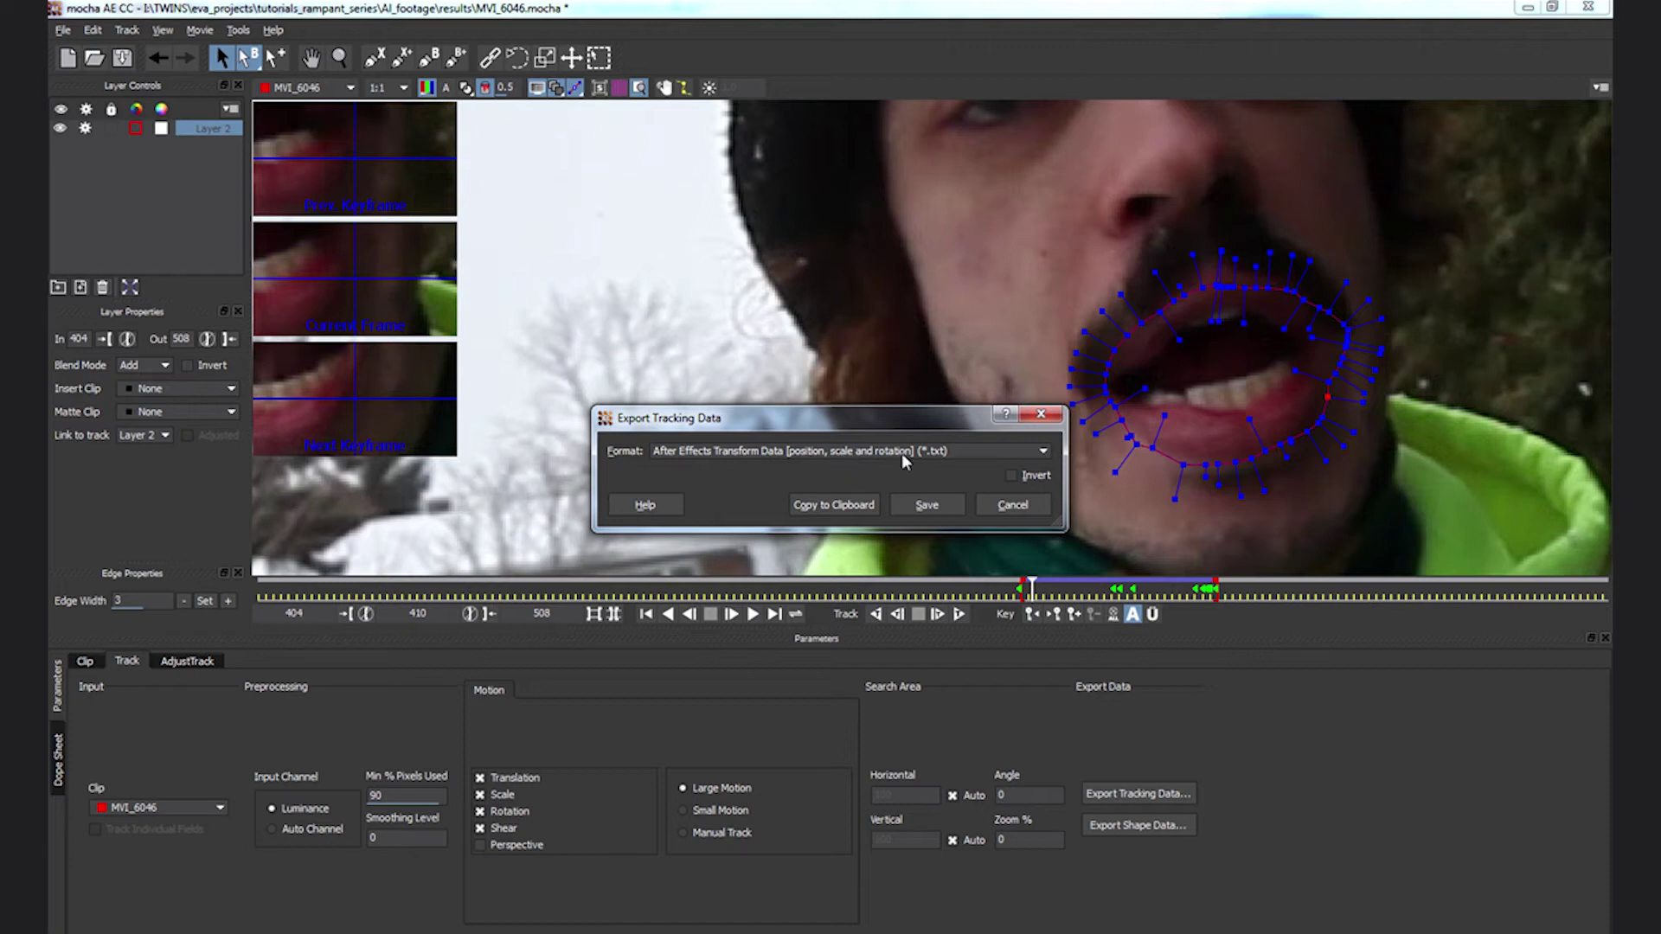
{"action": "left_click", "coordinate": [836, 505]}
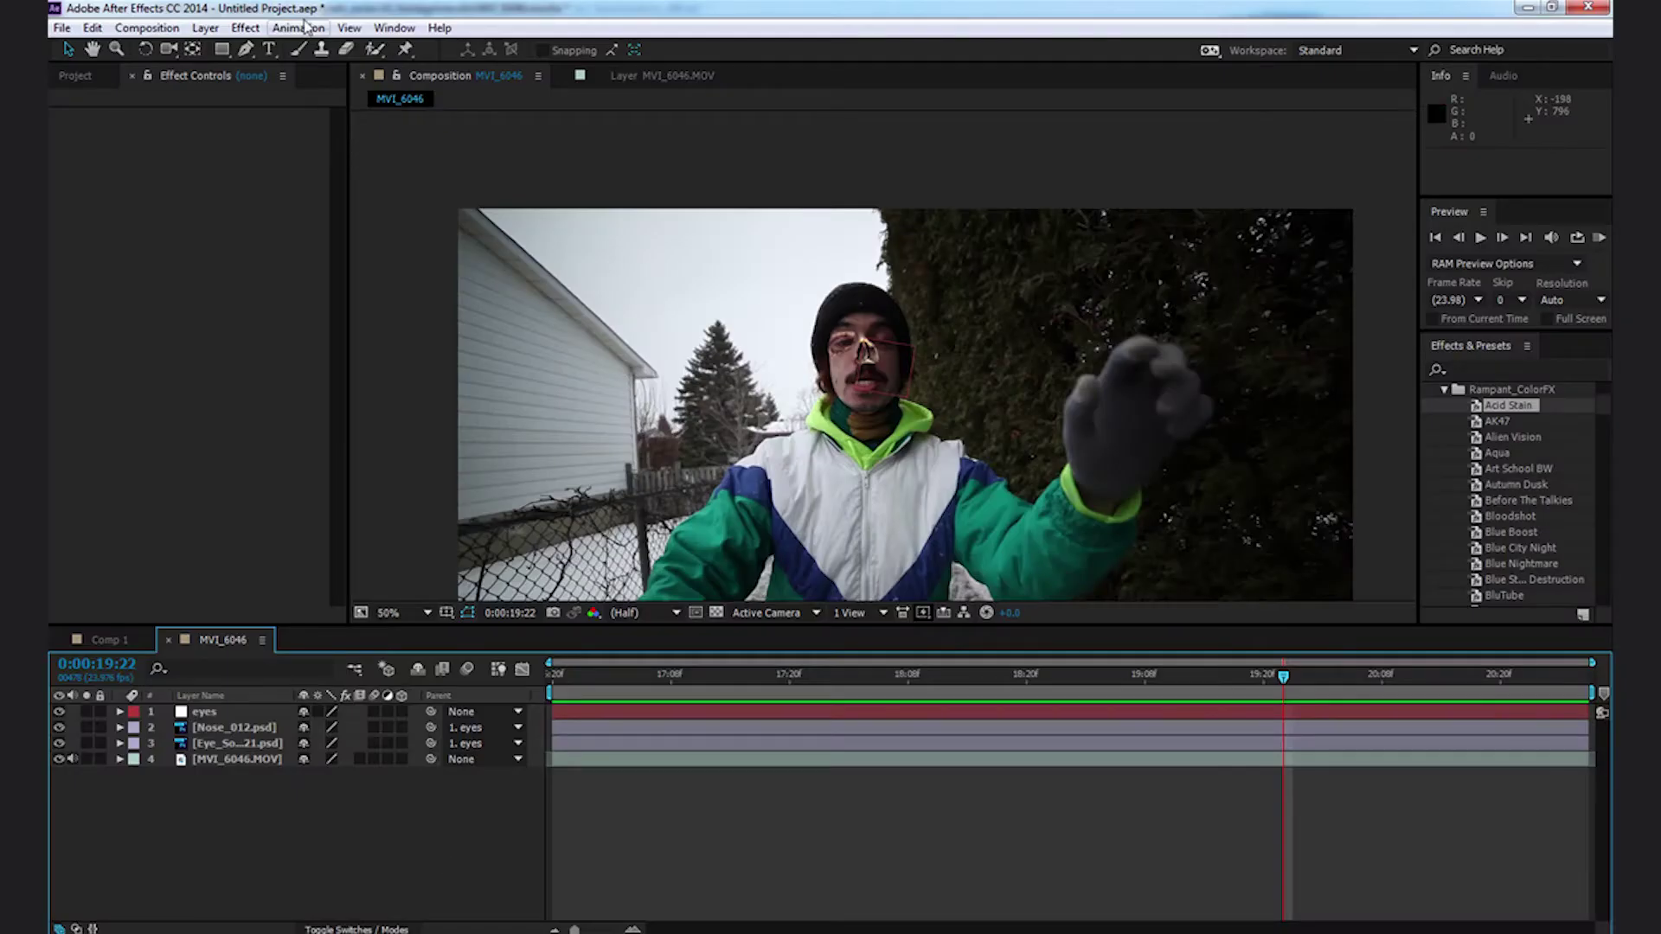
Switch to After Effects, add a null object to the MVI_6046 composition, and name it mouth
{"action": "left_click", "coordinate": [205, 27]}
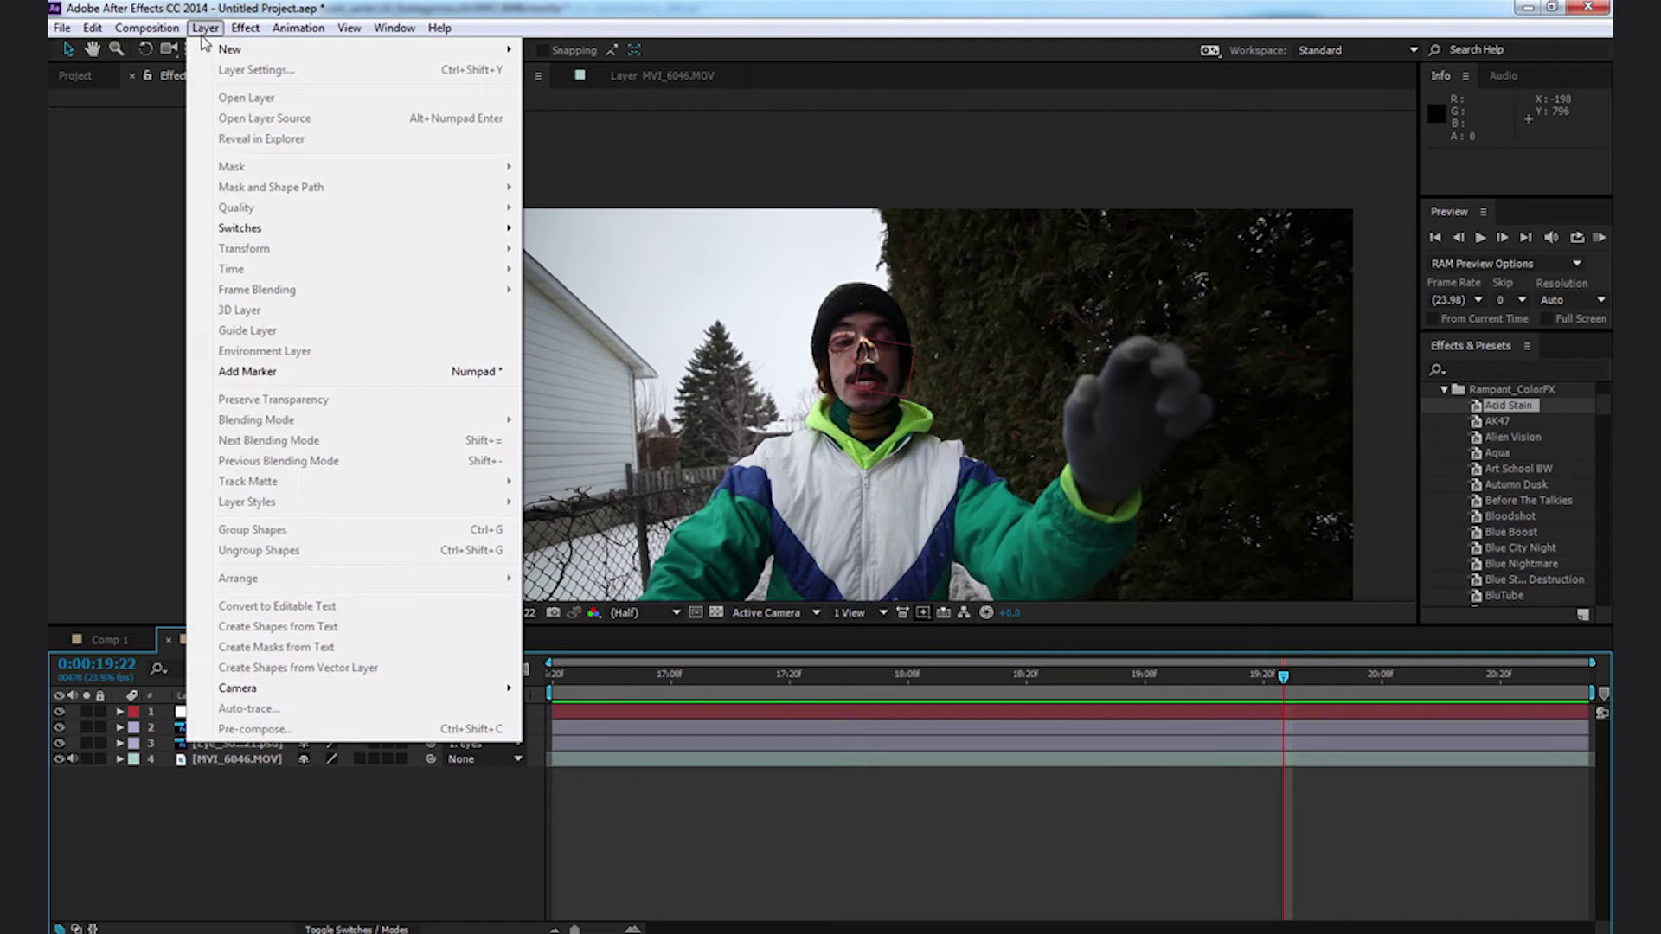
{"action": "mouse_move", "coordinate": [346, 52]}
{"action": "left_click", "coordinate": [576, 131]}
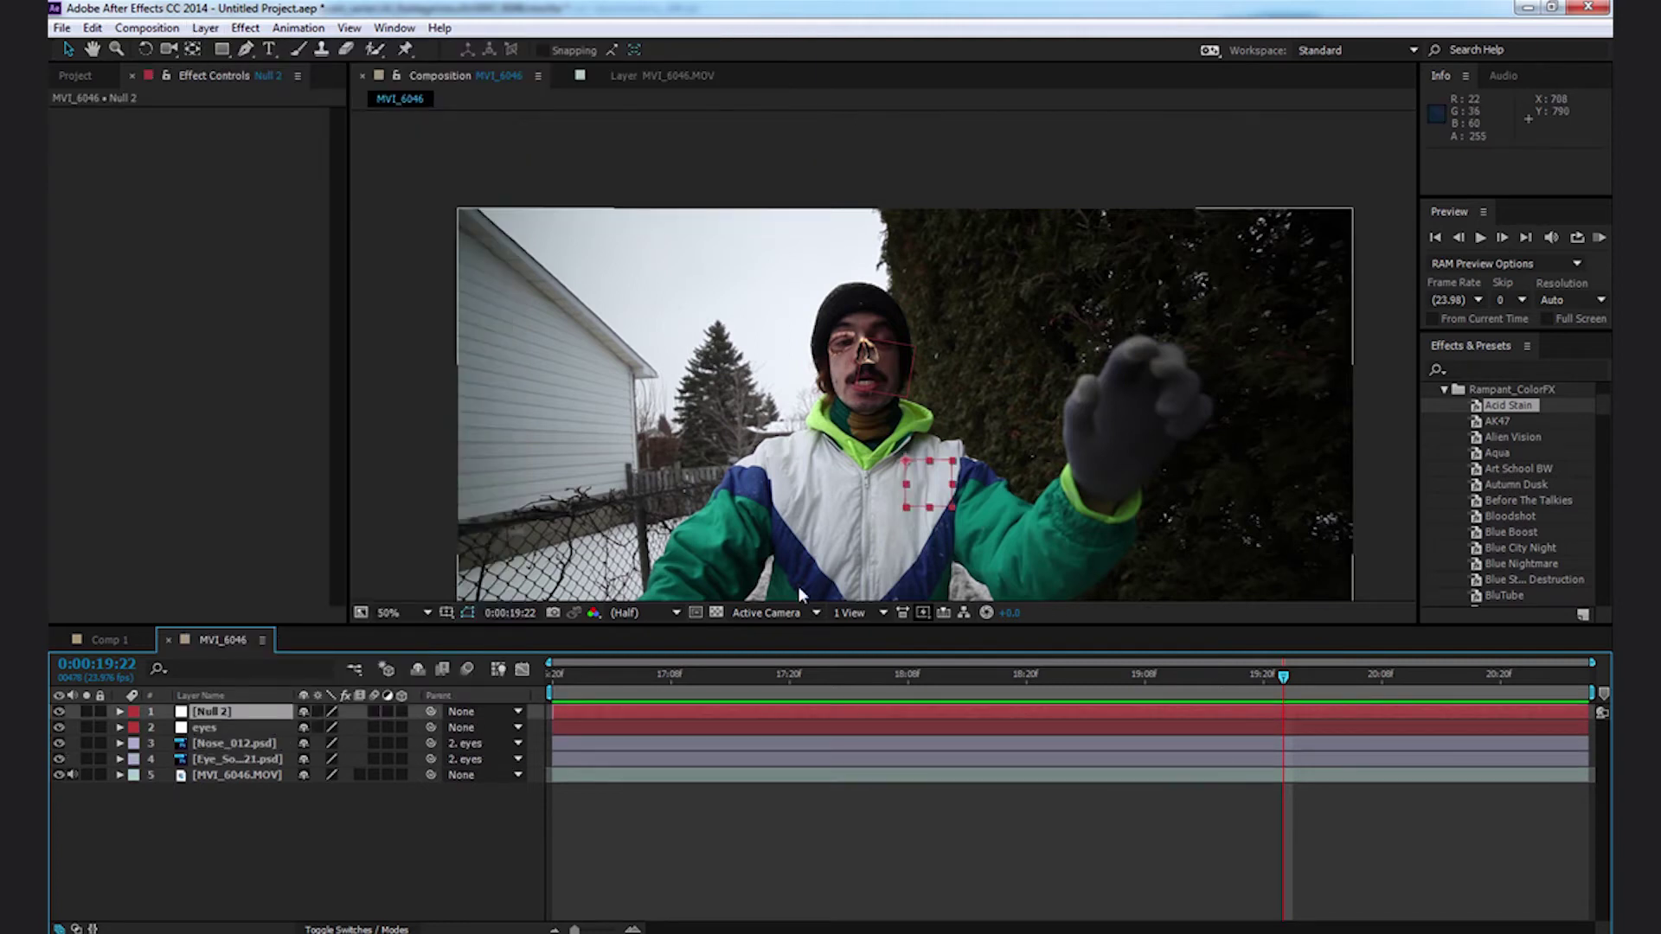
{"action": "key", "text": "Return"}
{"action": "type", "text": "mouth"}
At 0:00:16:20, paste the mocha tracking data onto the mouth null and reveal its transform keyframes
{"action": "left_click_drag", "start_coordinate": [1283, 677], "coordinate": [509, 672]}
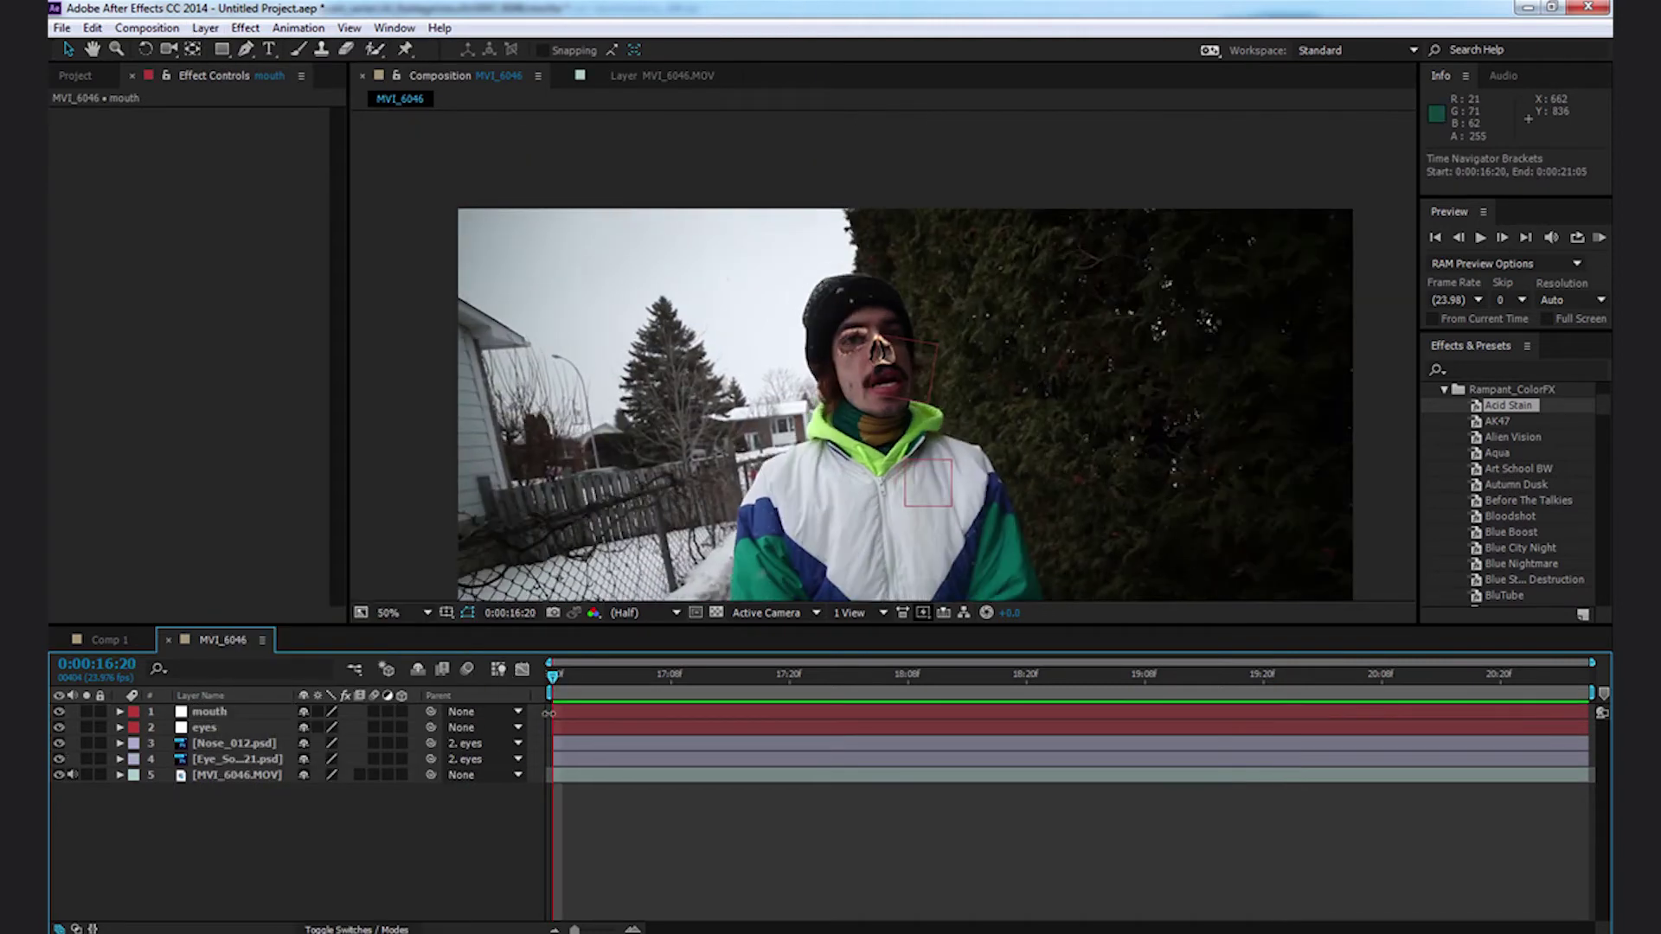
{"action": "left_click", "coordinate": [559, 713]}
{"action": "key", "text": "ctrl+v"}
{"action": "left_click", "coordinate": [119, 711]}
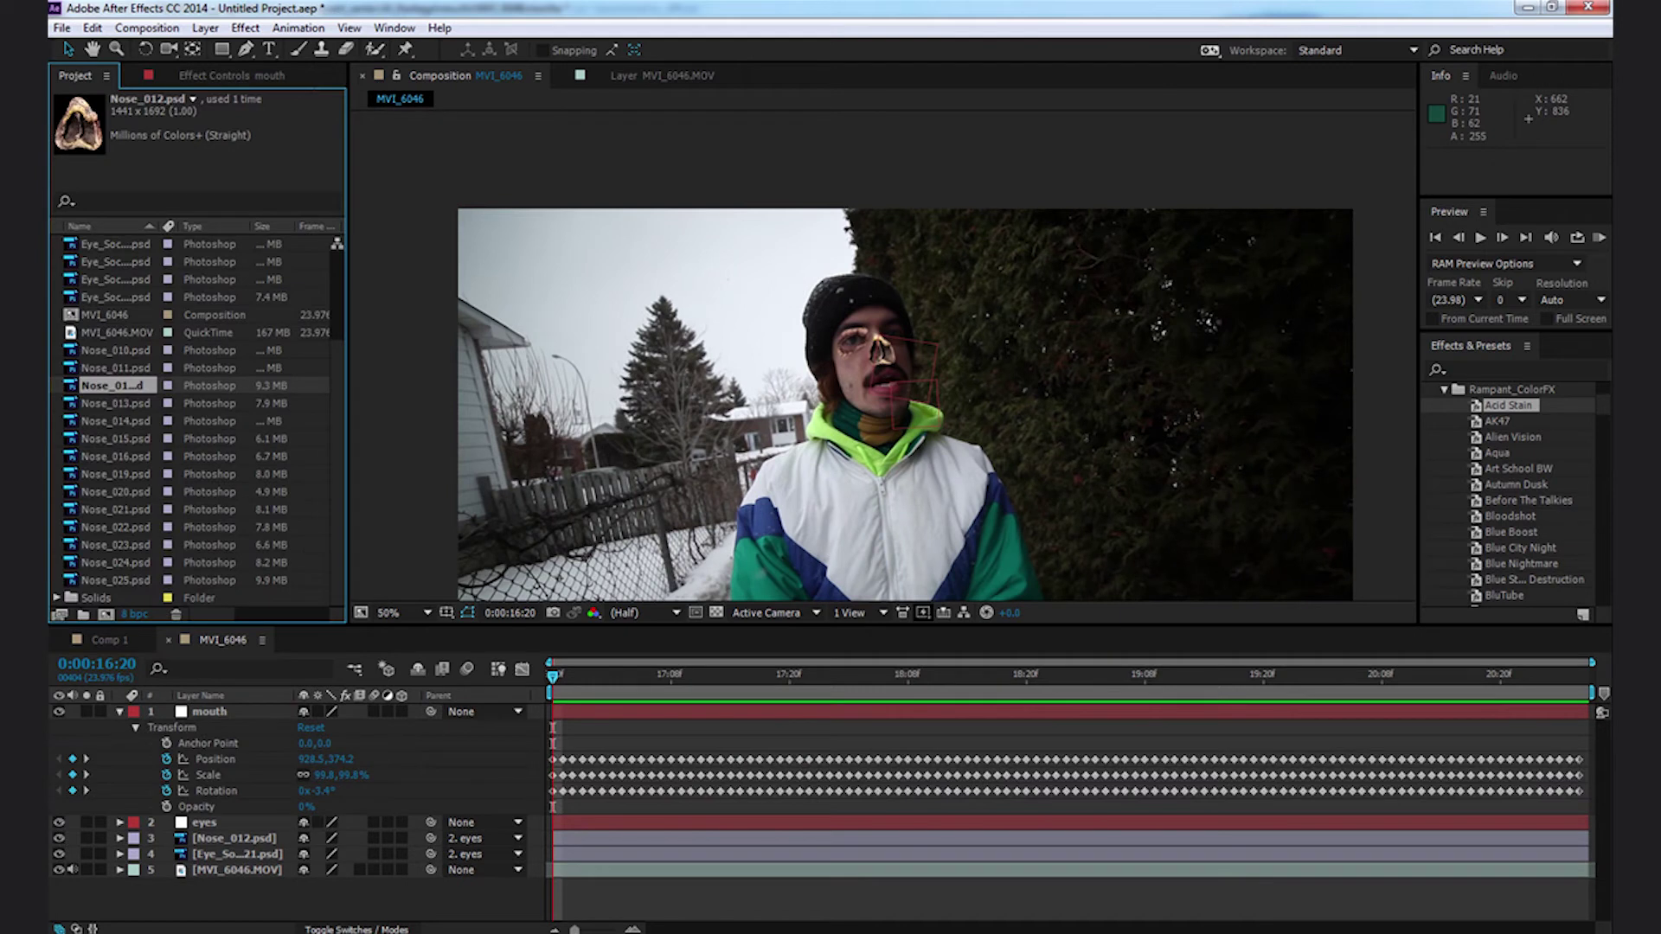
Import the Lip PSD images from the Monster Toolkit's Lips folder into the project and preview Lip_013.psd
{"action": "key", "text": "ctrl+i"}
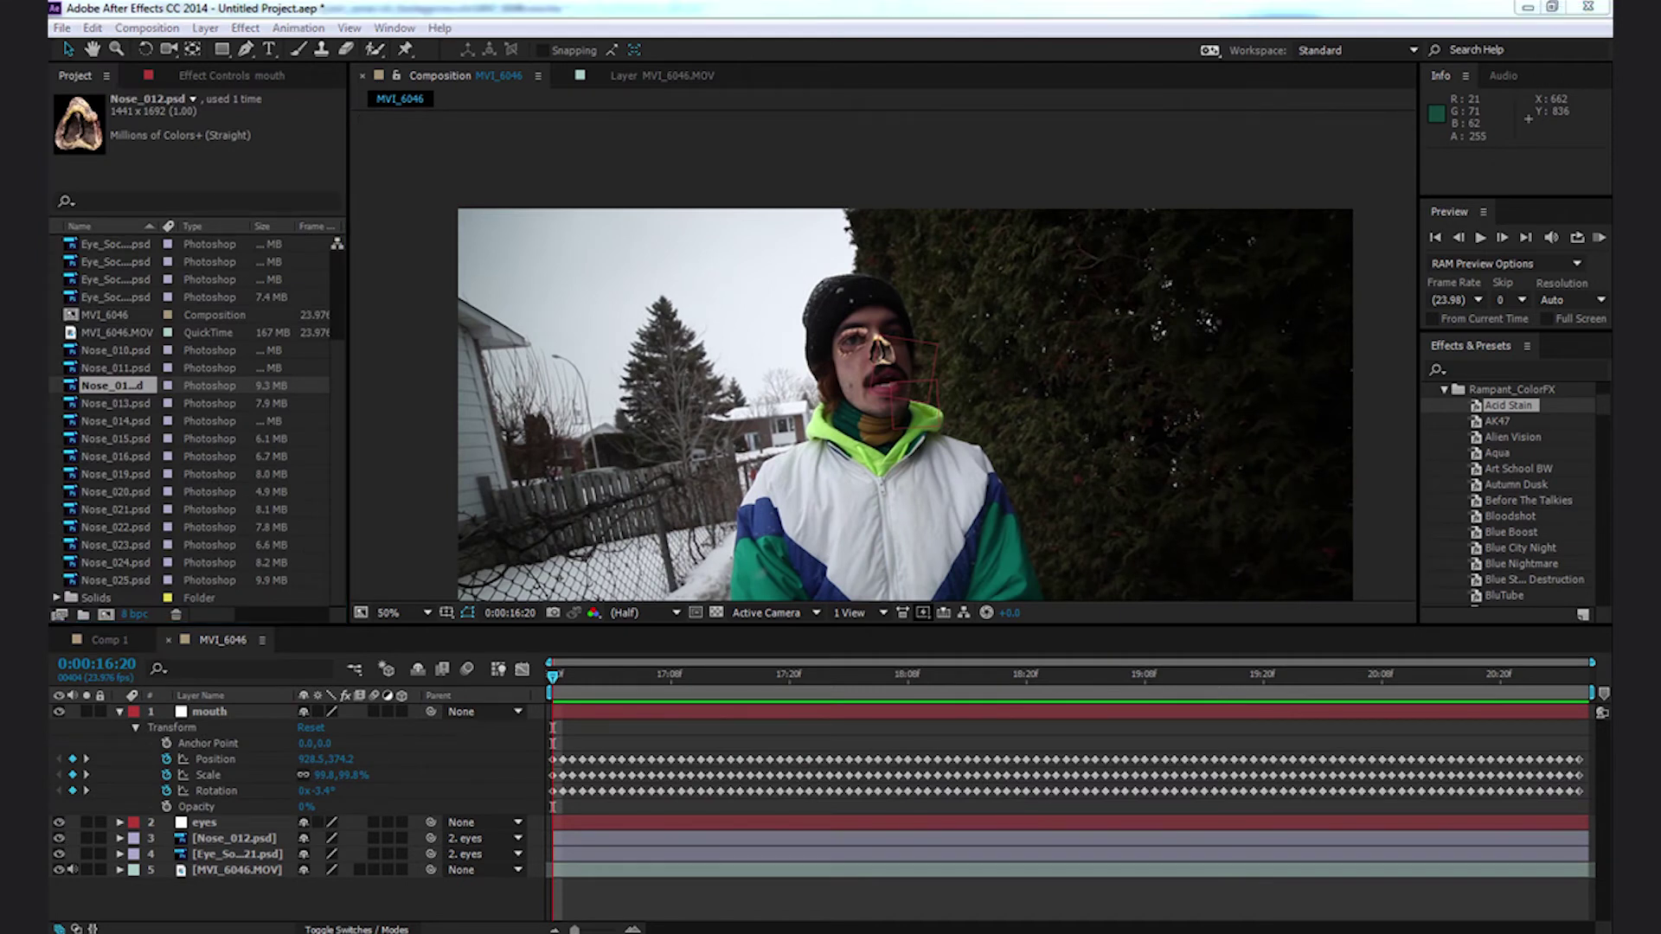
{"action": "left_click_drag", "start_coordinate": [934, 450], "coordinate": [113, 536]}
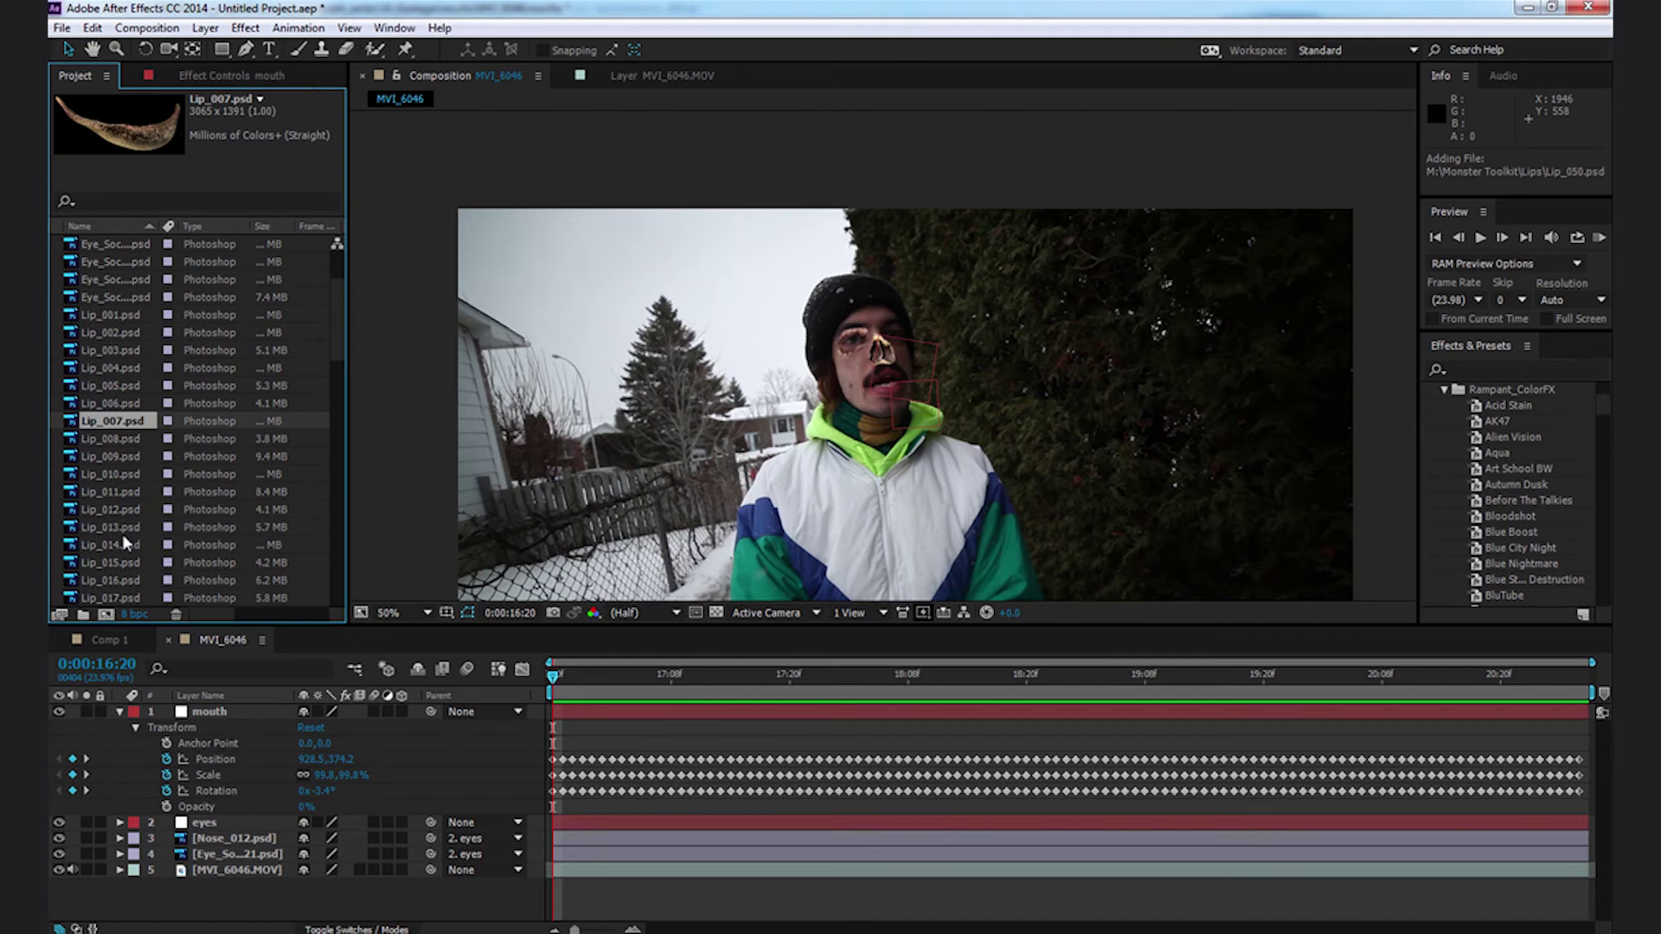
{"action": "left_click", "coordinate": [93, 525]}
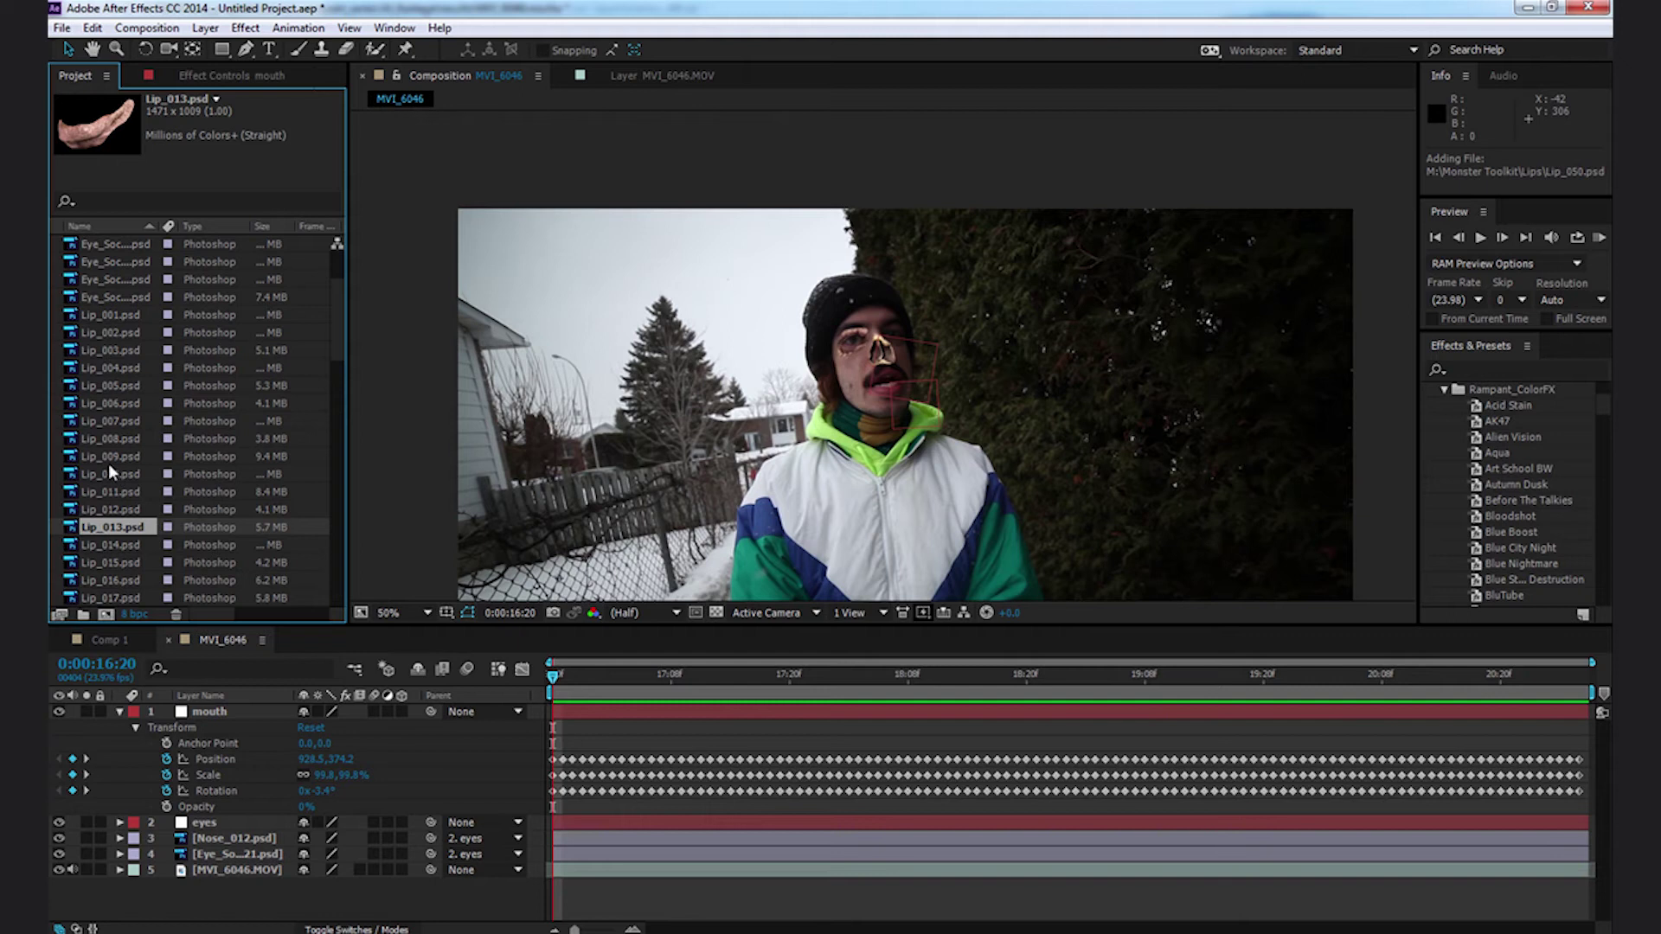
Browse the Monster Toolkit folder in Windows Explorer, examining the body-part images in the Cheeks and Chins folders
{"action": "key", "text": "alt+Tab"}
{"action": "left_click_drag", "start_coordinate": [818, 81], "coordinate": [640, 42]}
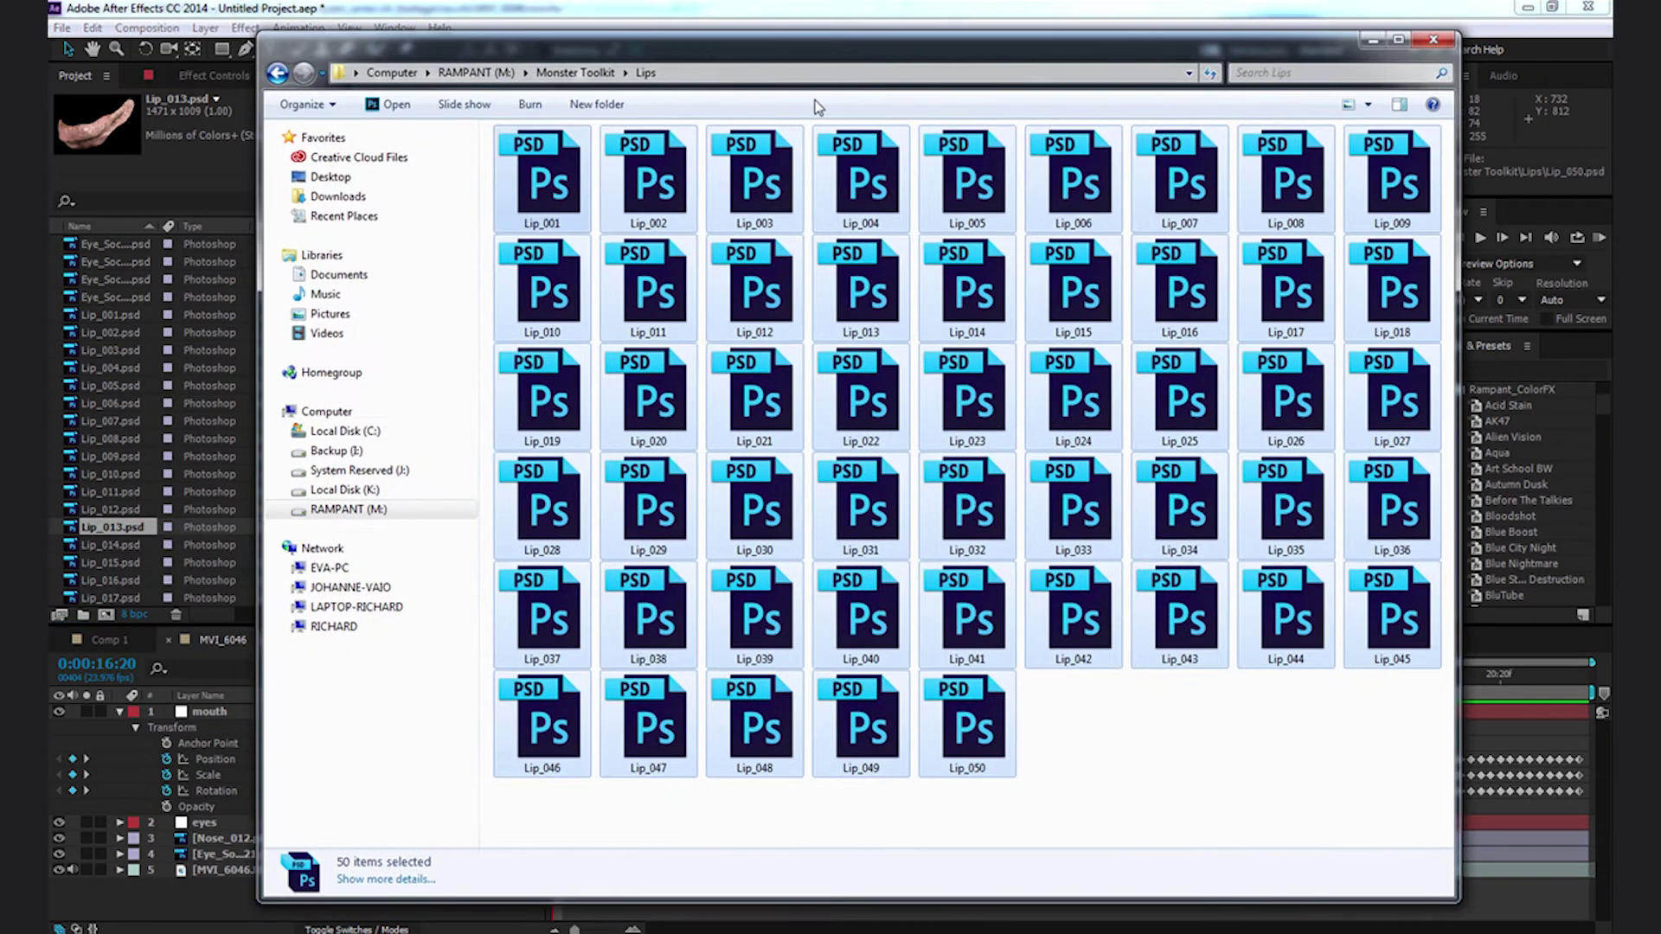
{"action": "left_click", "coordinate": [566, 74]}
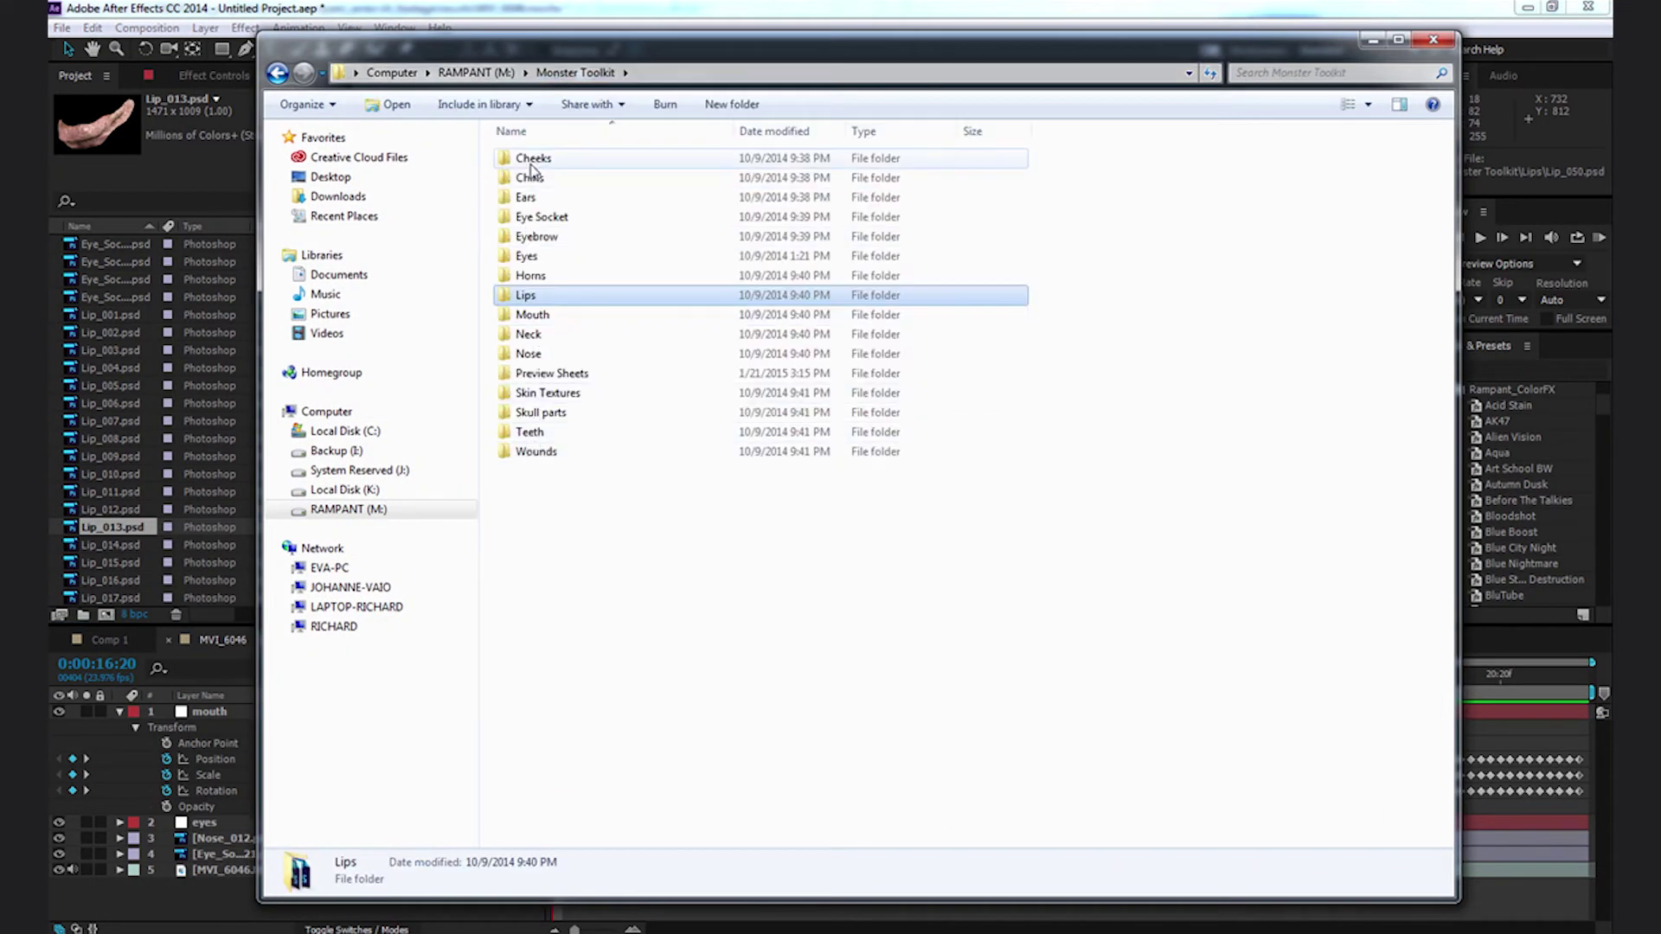
{"action": "left_click", "coordinate": [532, 159]}
{"action": "double_click", "coordinate": [527, 163]}
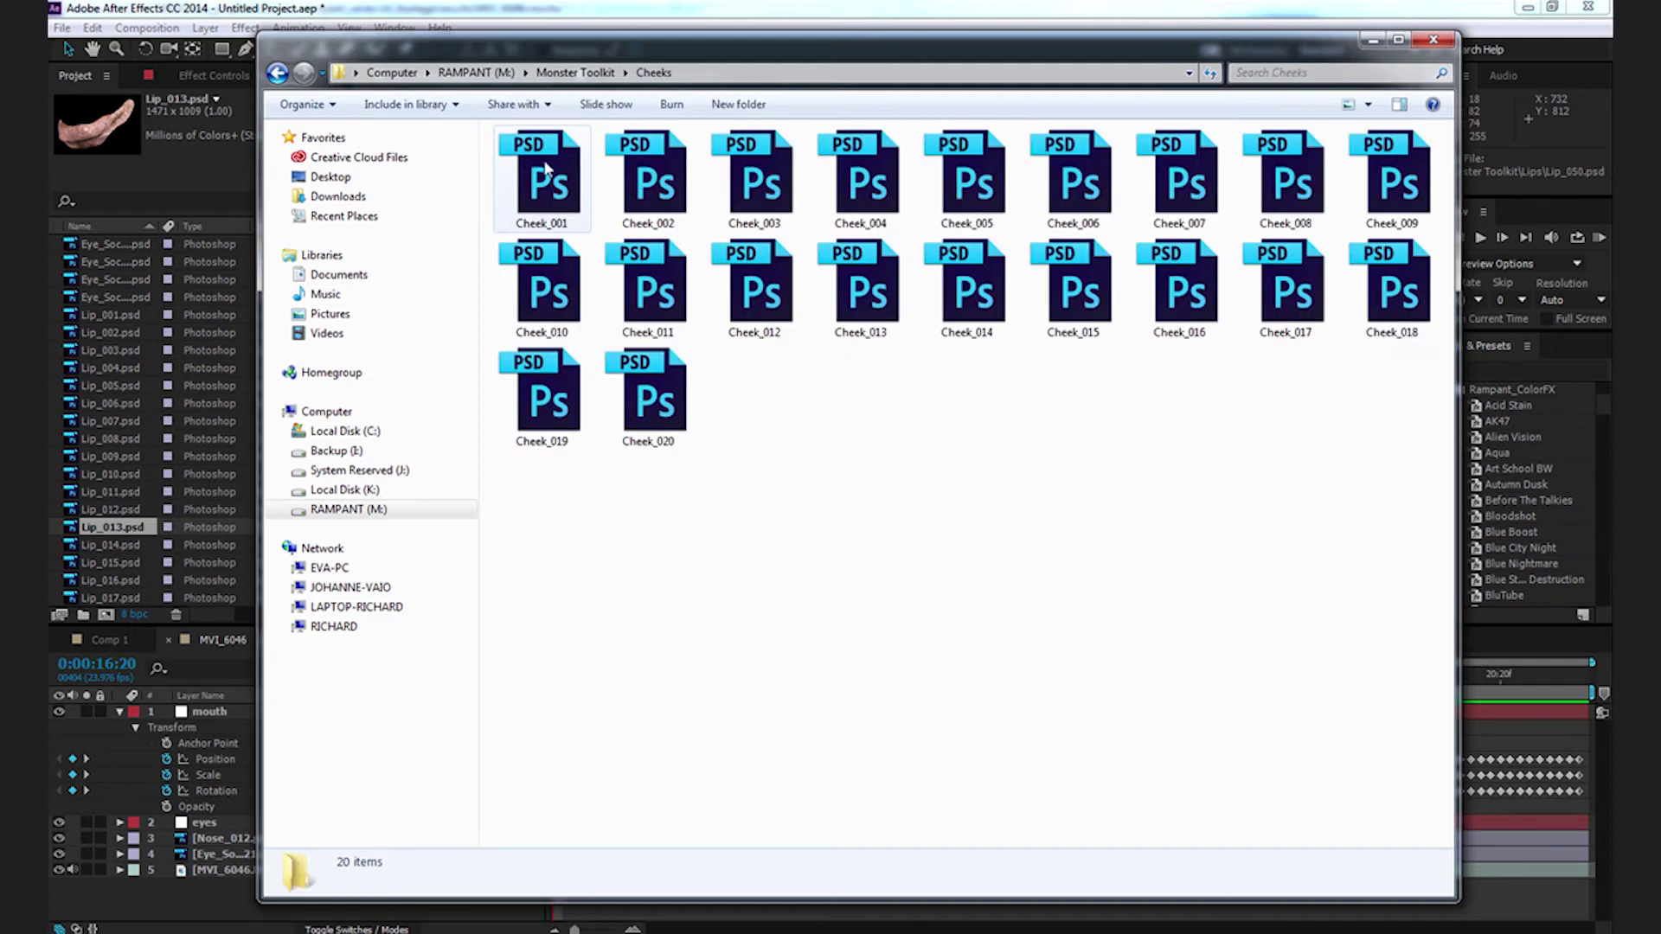
{"action": "left_click", "coordinate": [277, 75]}
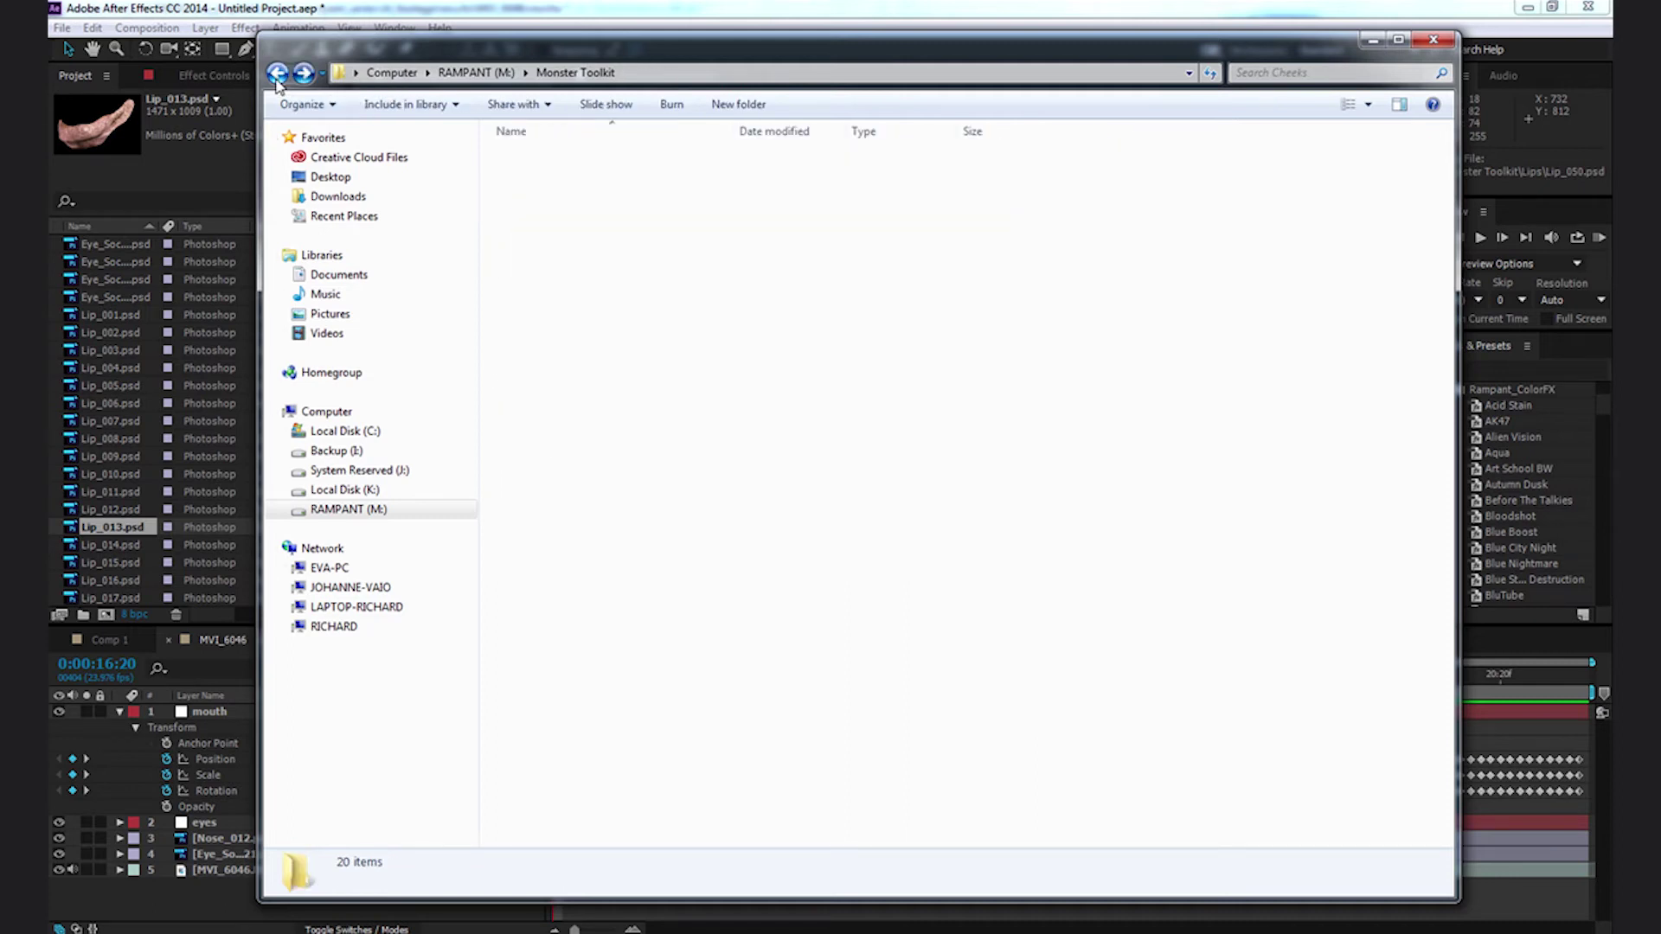
{"action": "double_click", "coordinate": [535, 183]}
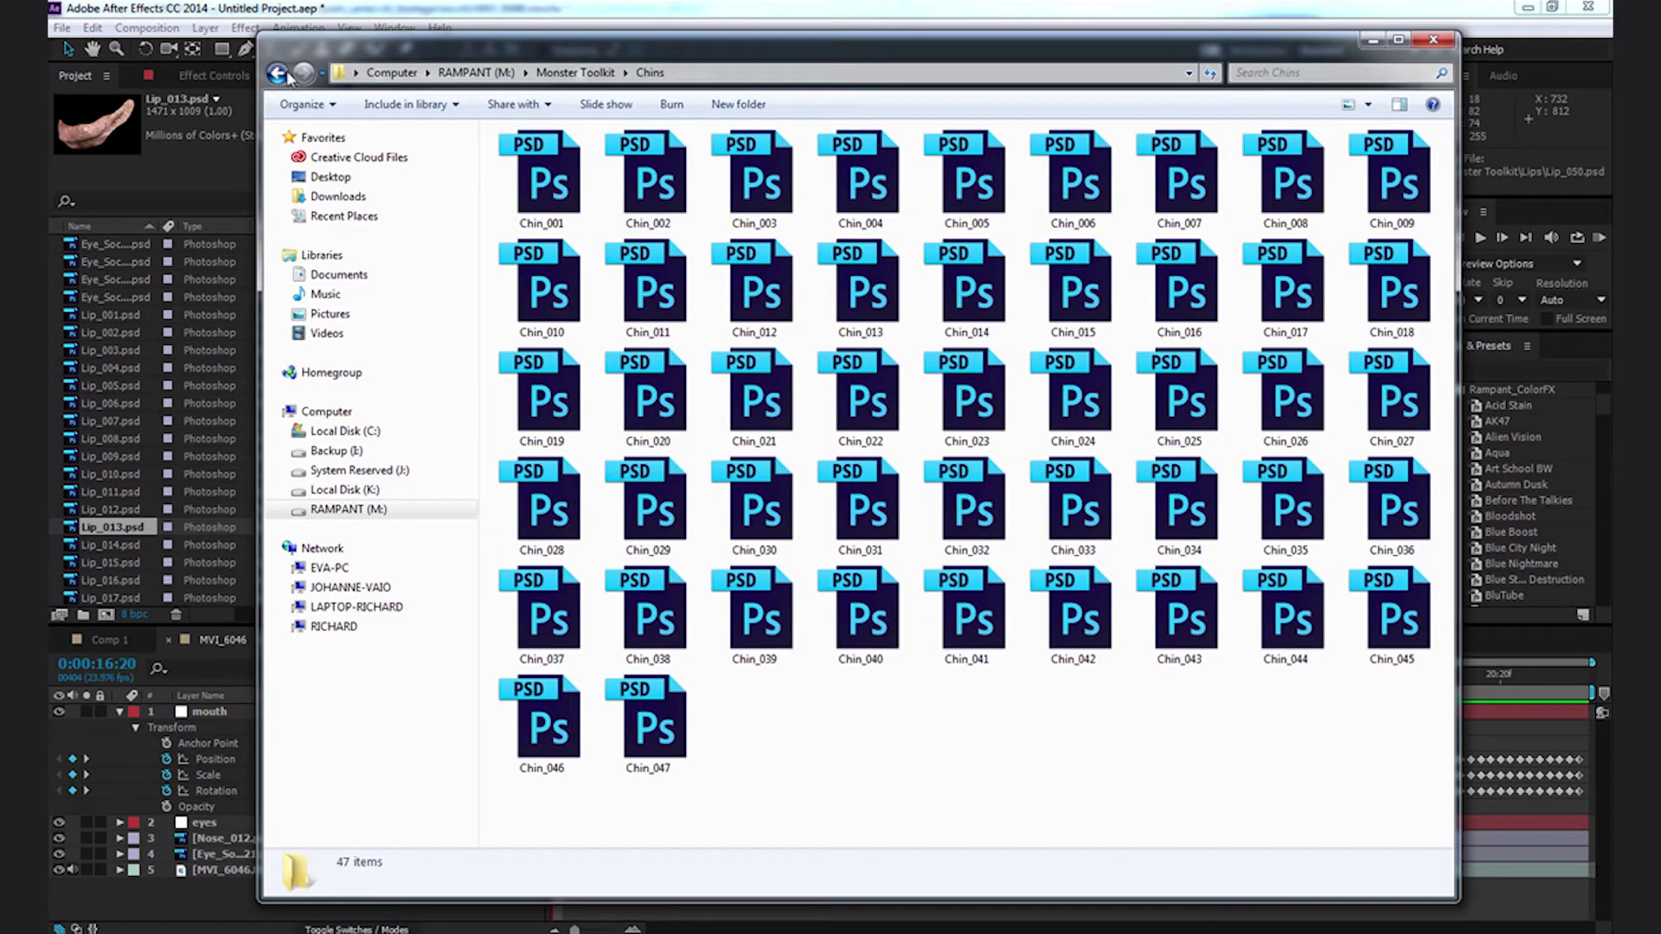
{"action": "left_click", "coordinate": [277, 75]}
{"action": "left_click", "coordinate": [527, 197]}
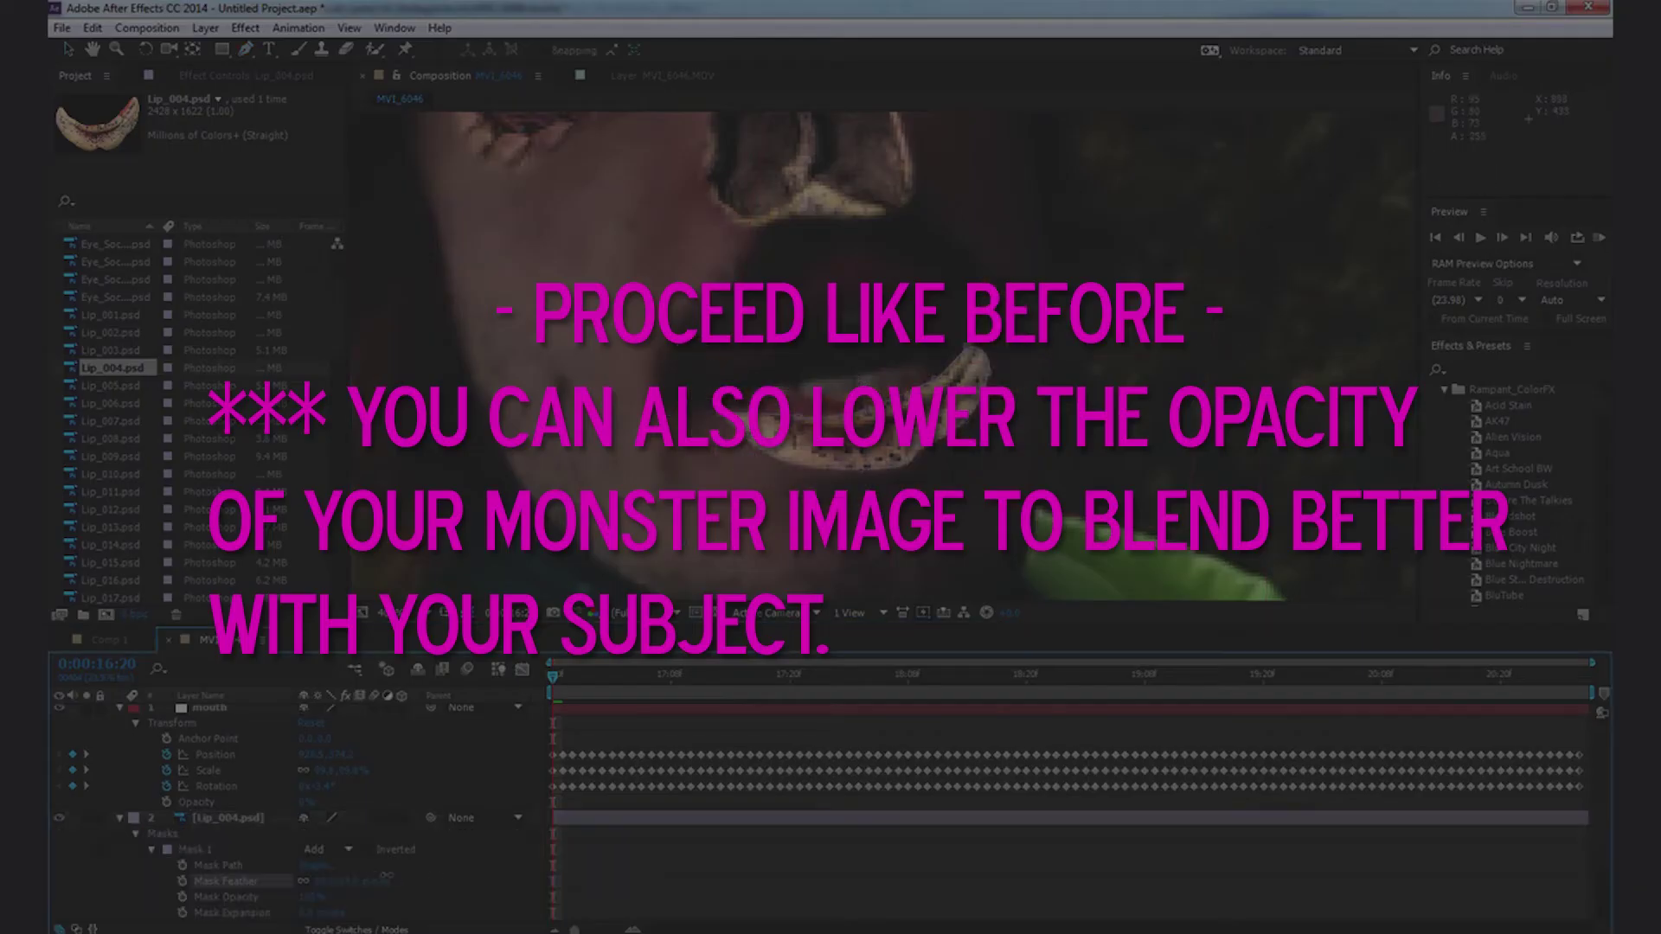
Adjust the feather of Mask 1 on the Lip_004.psd layer to soften its edges
{"action": "left_click_drag", "start_coordinate": [386, 876], "coordinate": [290, 855]}
{"action": "scroll", "coordinate": [315, 852], "scroll_direction": "down", "scroll_amount": 4}
{"action": "scroll", "coordinate": [260, 804], "scroll_direction": "up", "scroll_amount": 4}
Collapse the Lip_004.psd and mouth layer properties, and parent Lip_004.psd to the mouth null
{"action": "left_click", "coordinate": [120, 817]}
{"action": "left_click", "coordinate": [136, 724]}
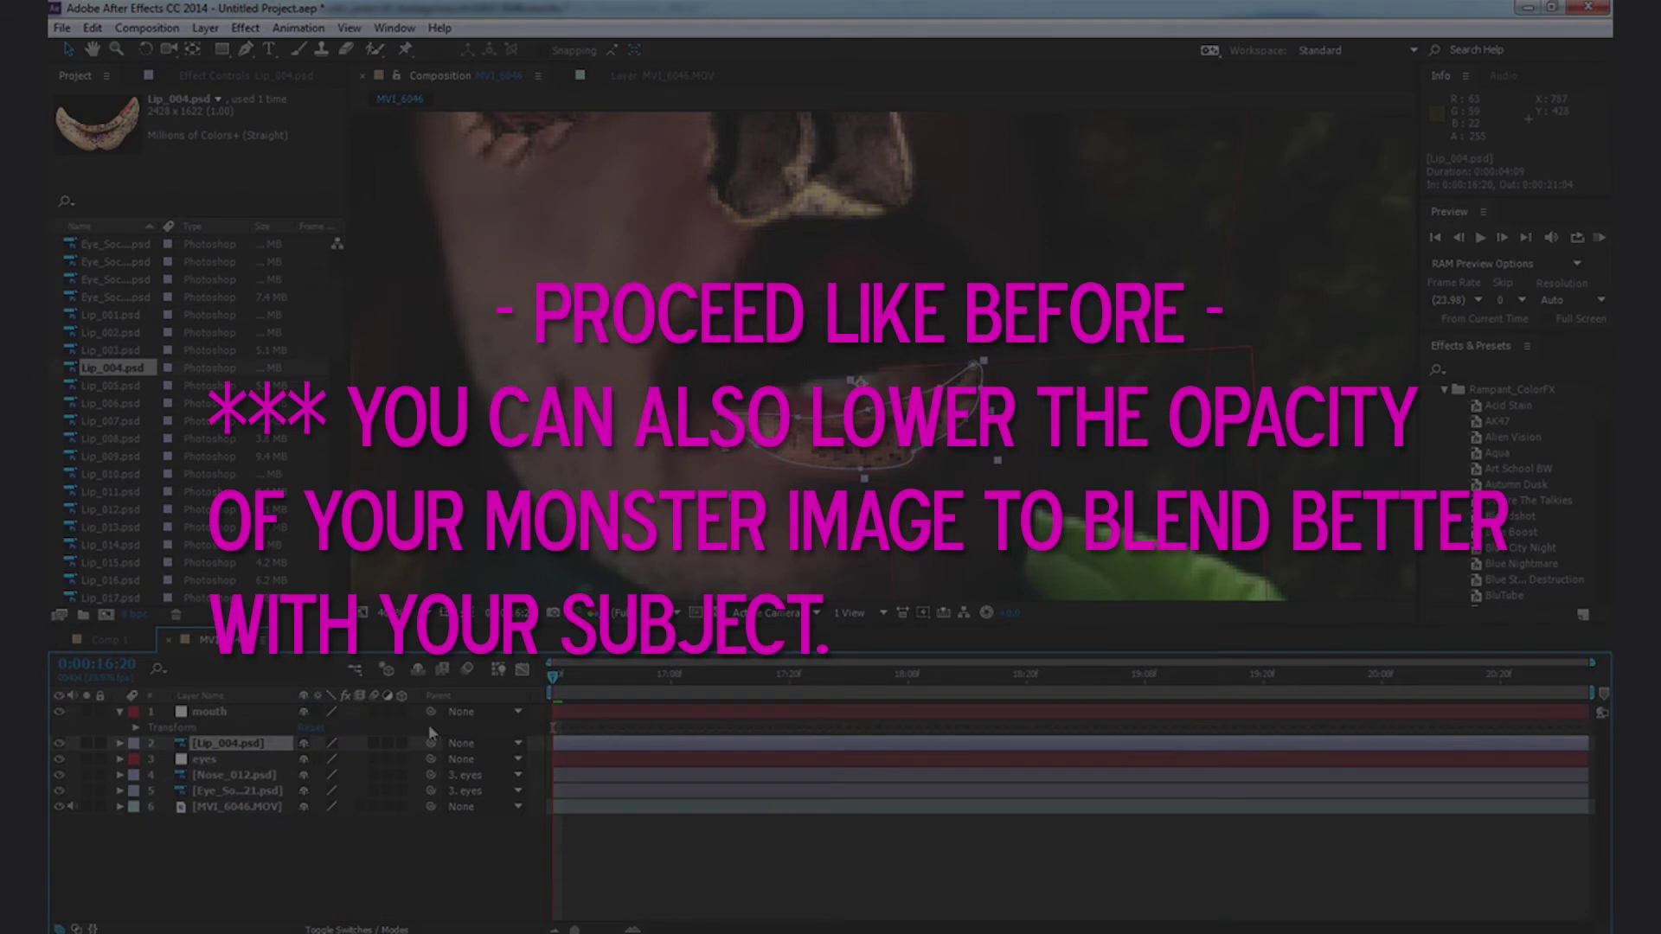
{"action": "left_click_drag", "start_coordinate": [431, 744], "coordinate": [268, 720]}
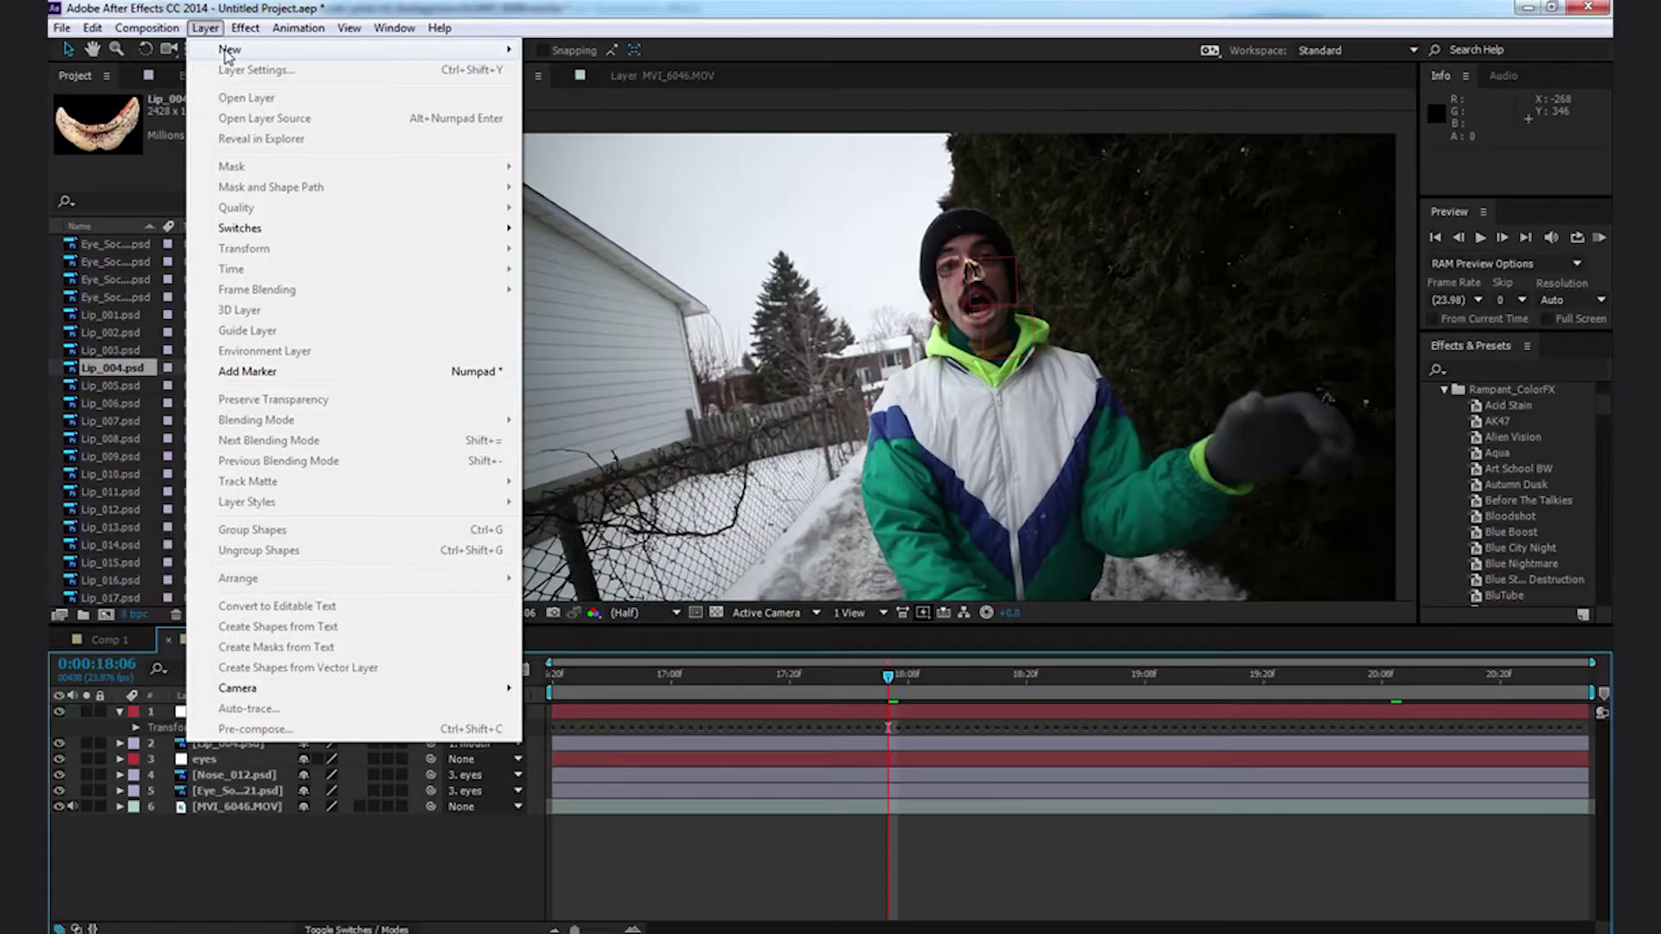
Add an adjustment layer above all other layers in the MVI_6046 composition
{"action": "mouse_move", "coordinate": [226, 40]}
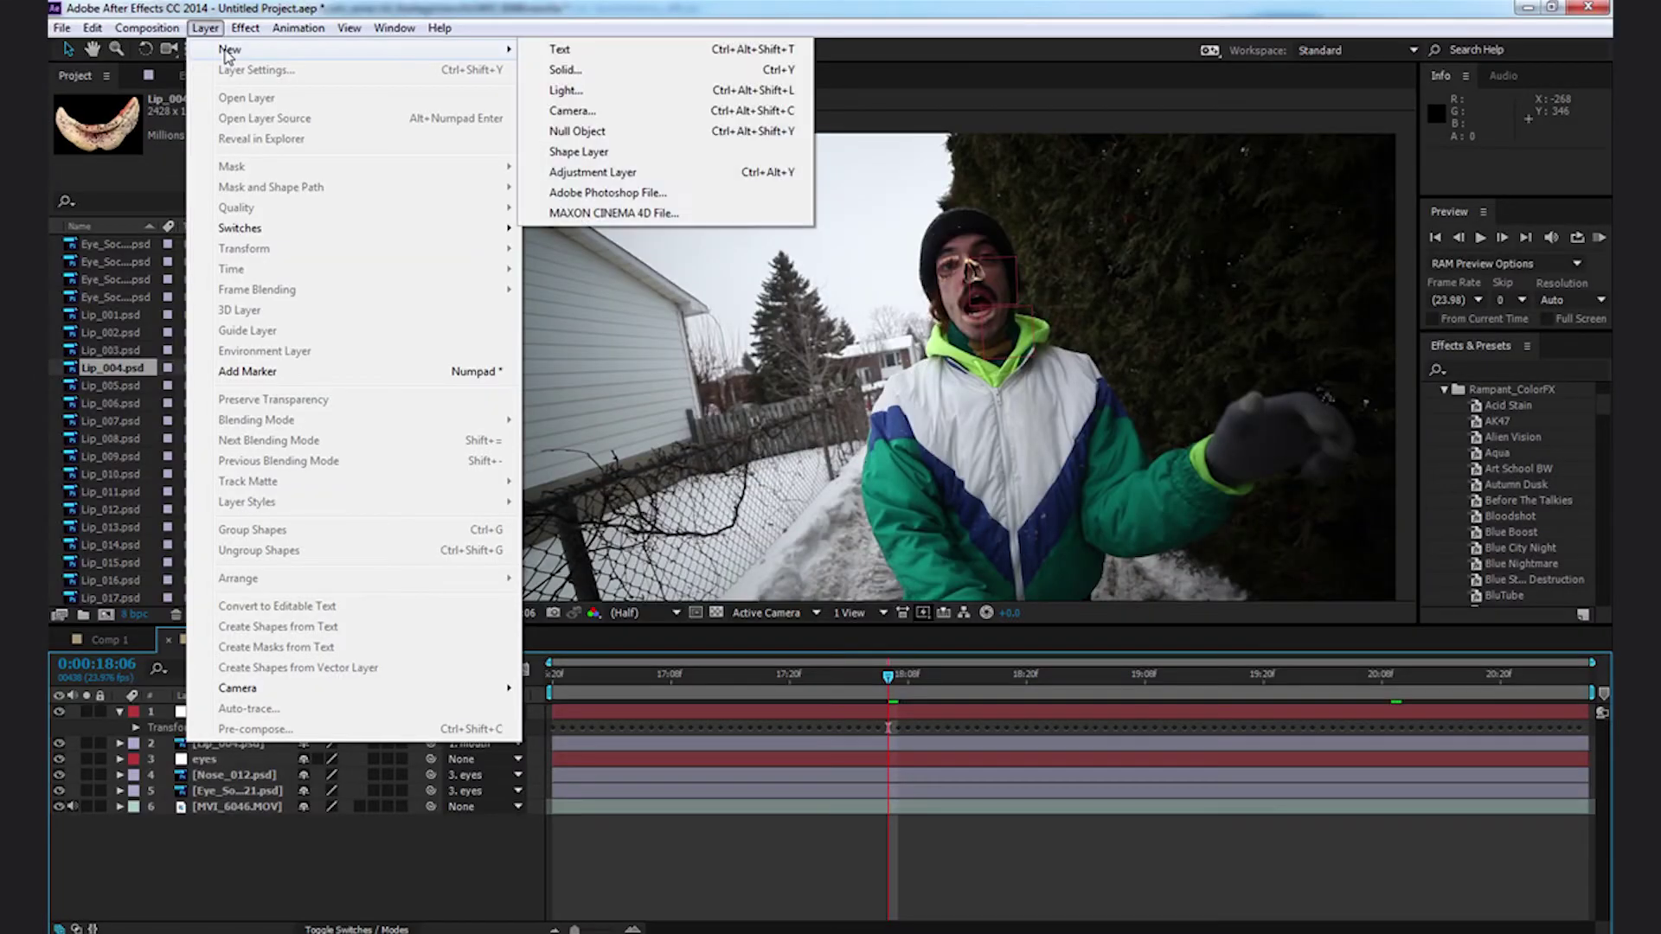
{"action": "left_click", "coordinate": [561, 174]}
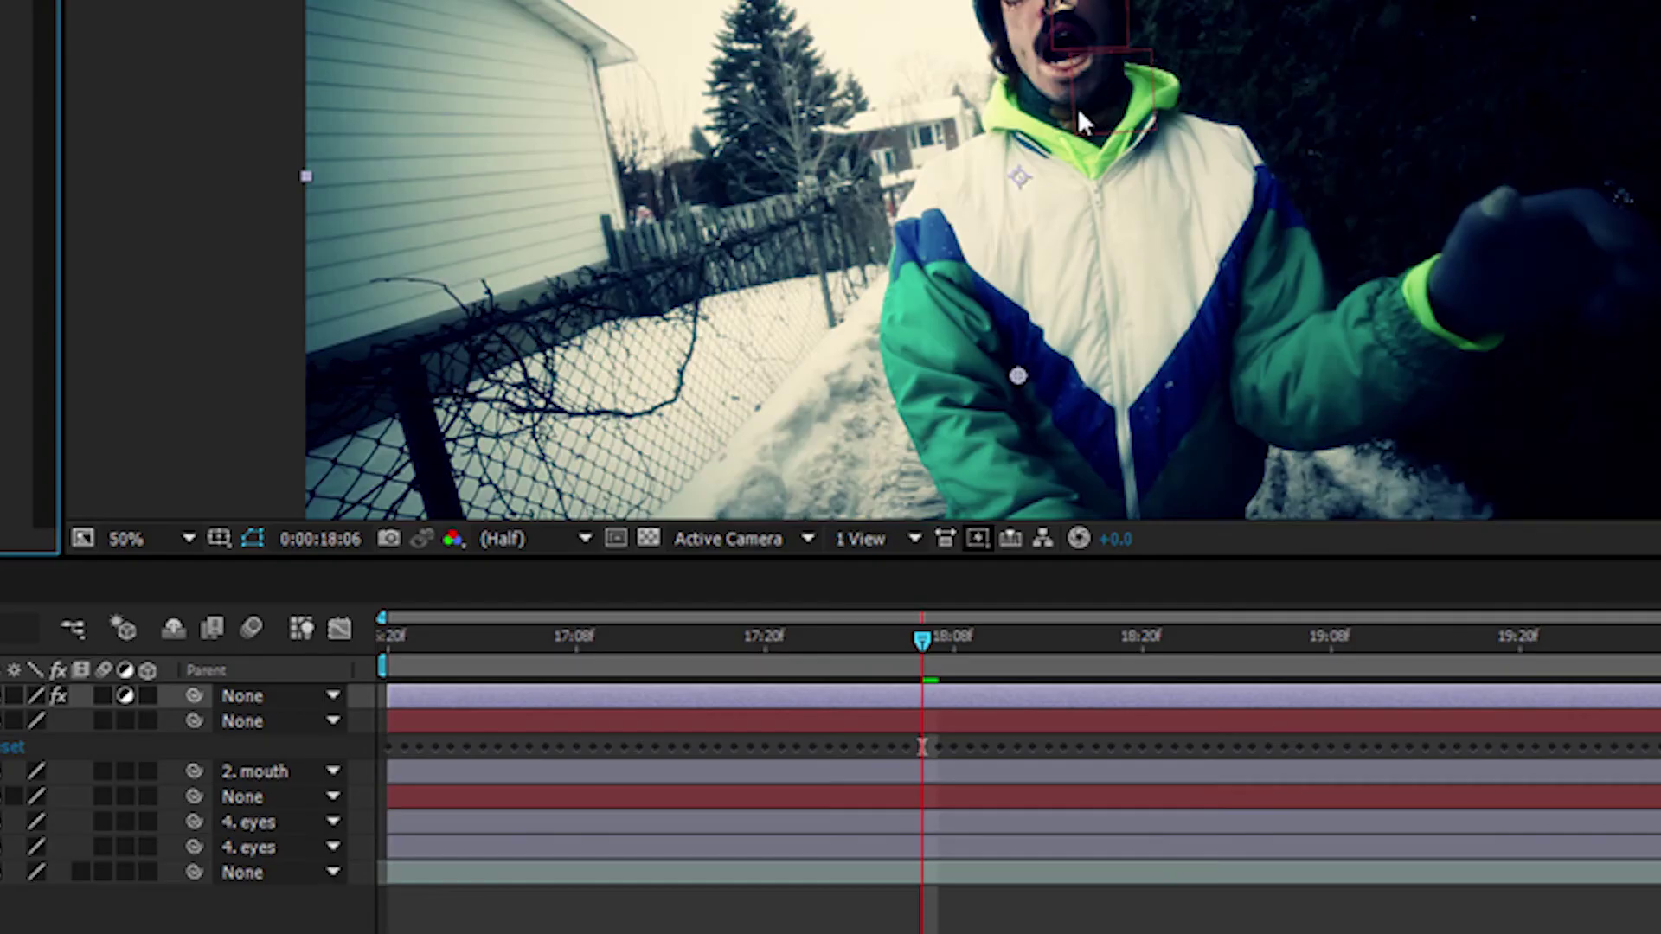
Hide and show the adjustment layer to compare the man's face with and without the color look
{"action": "scroll", "coordinate": [1077, 107], "scroll_direction": "up", "scroll_amount": 4}
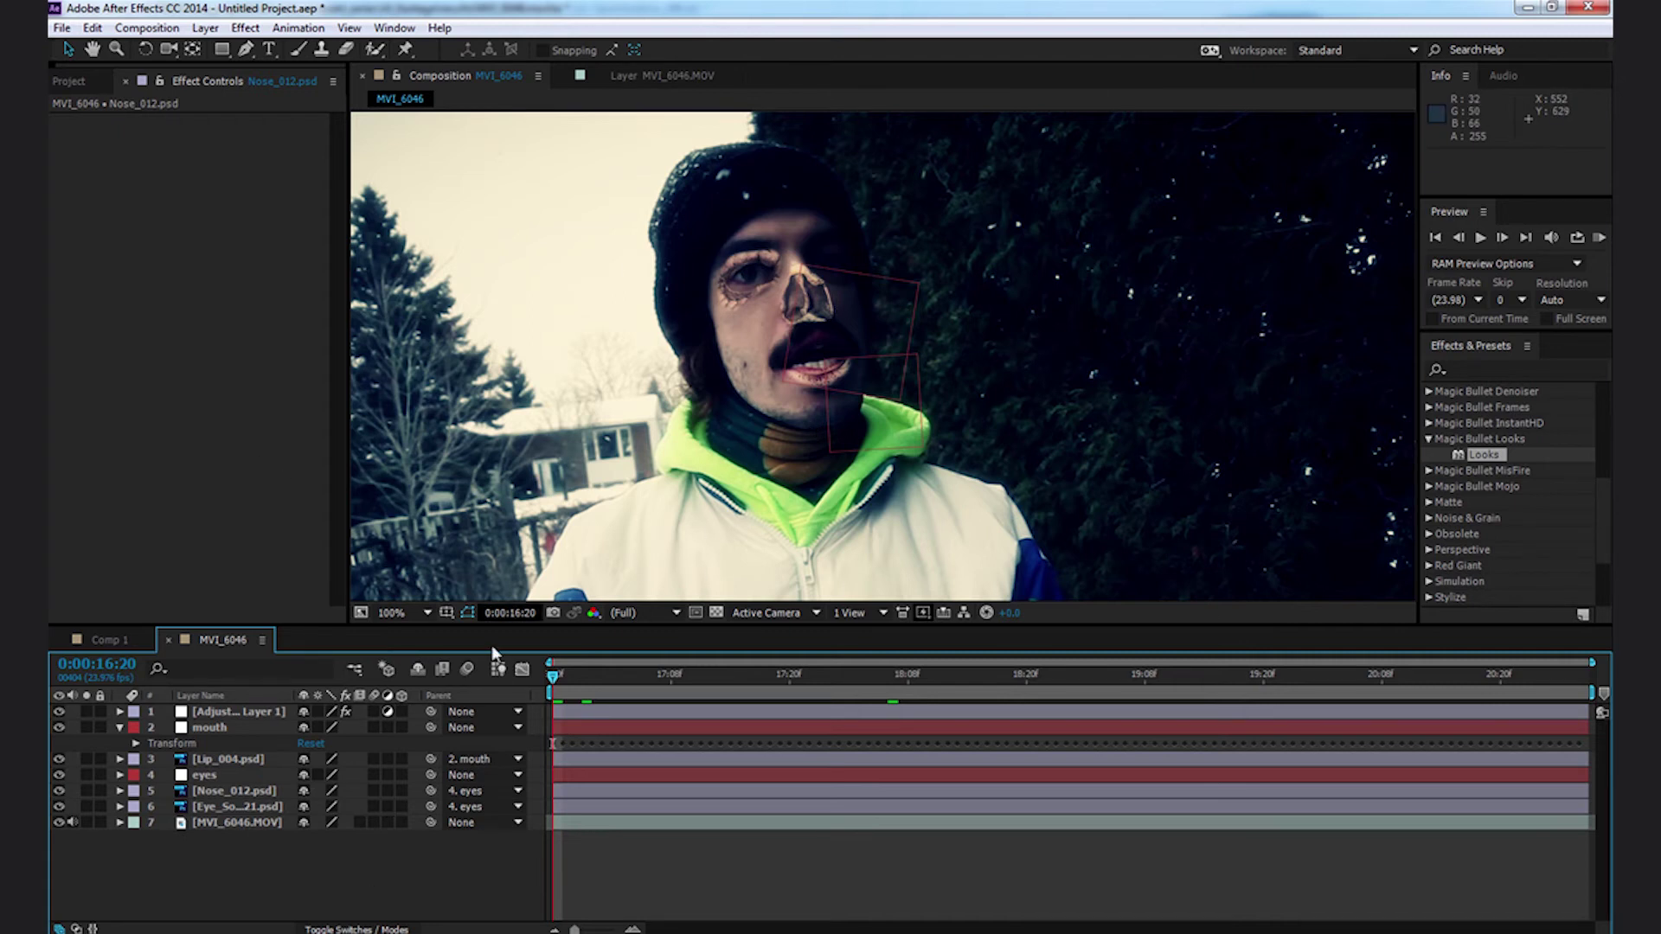
{"action": "left_click", "coordinate": [58, 712]}
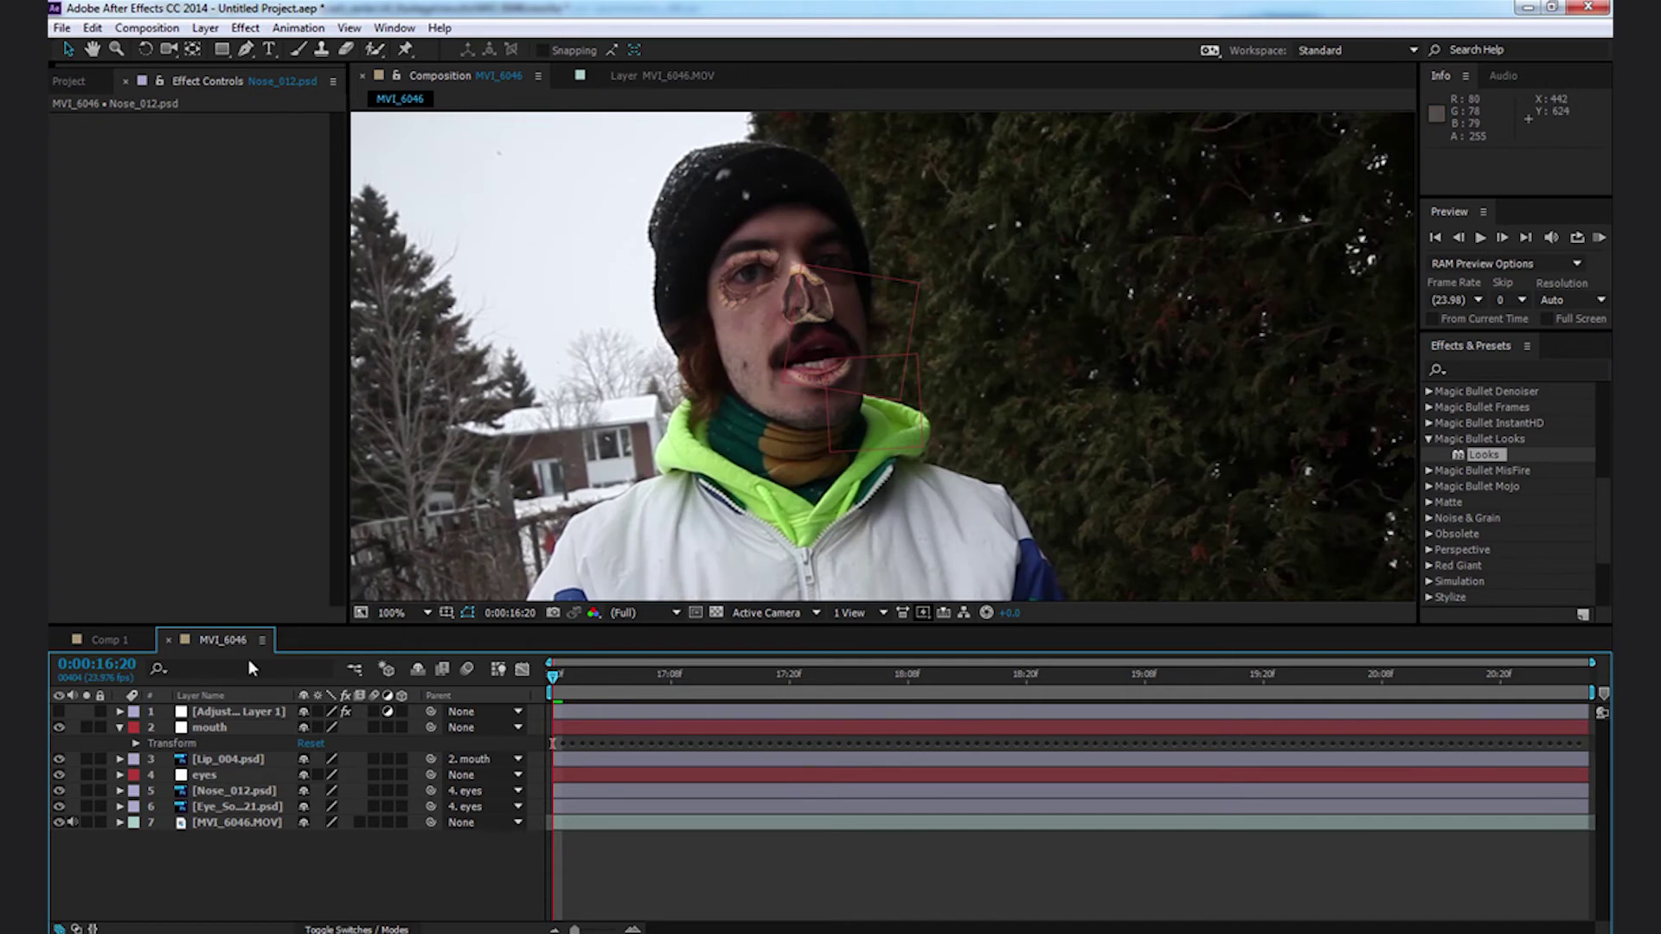
{"action": "left_click", "coordinate": [58, 711]}
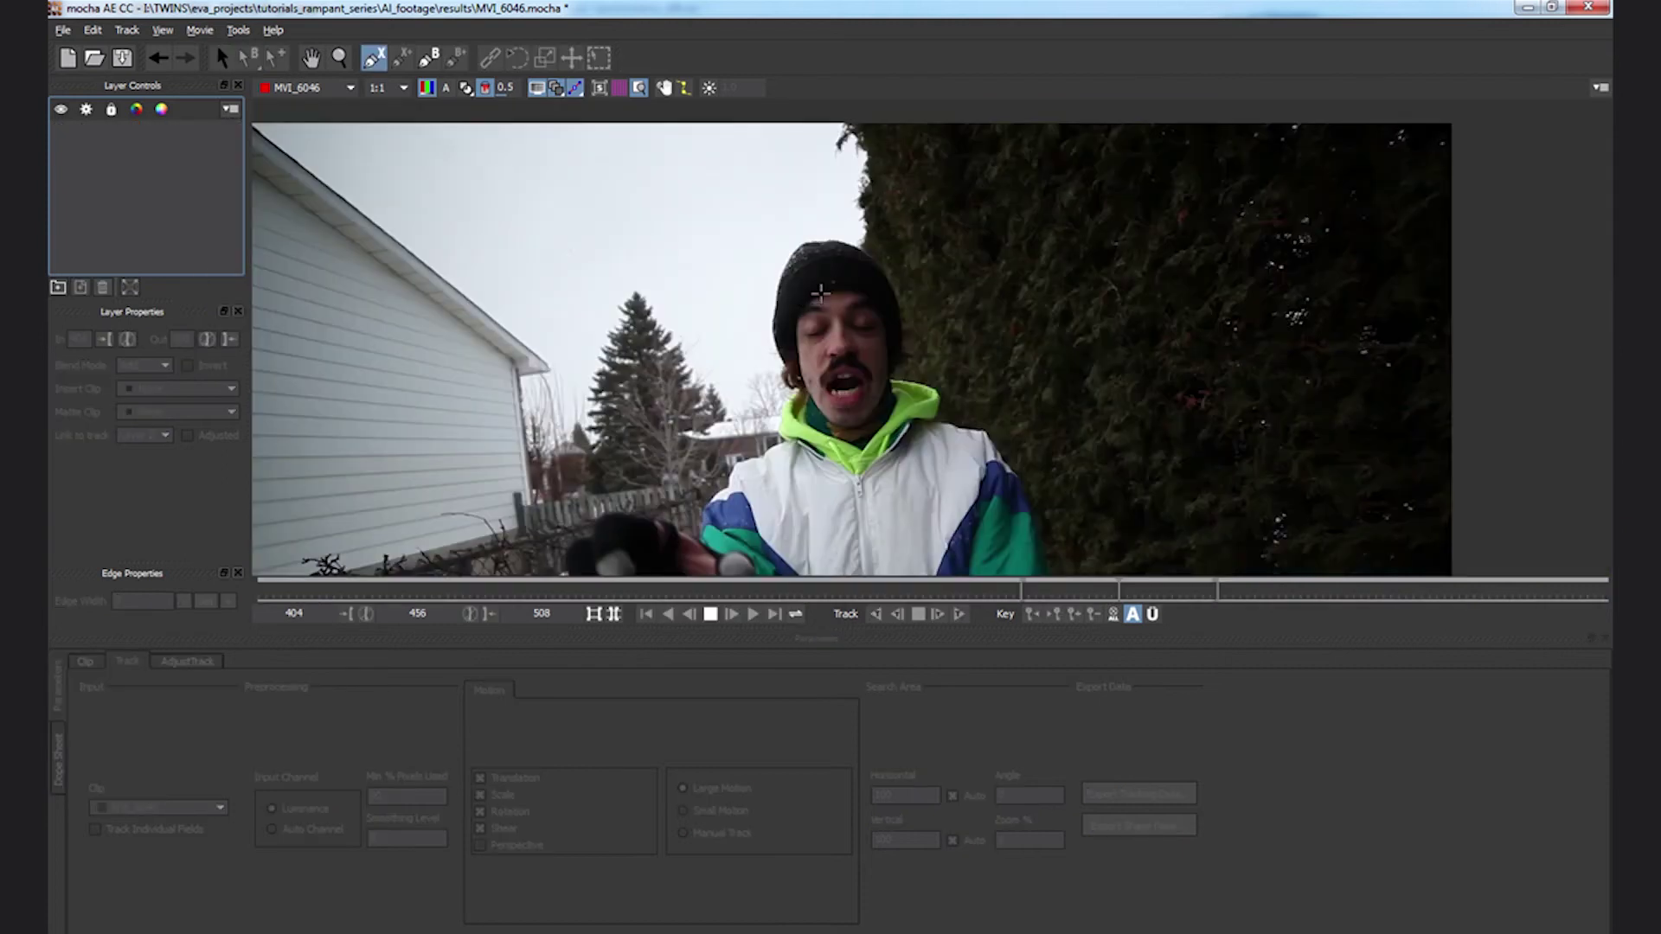
Switch to mocha AE and, at frame 456, draw a closed X-Spline shape around the man's whole face
{"action": "left_click", "coordinate": [819, 294]}
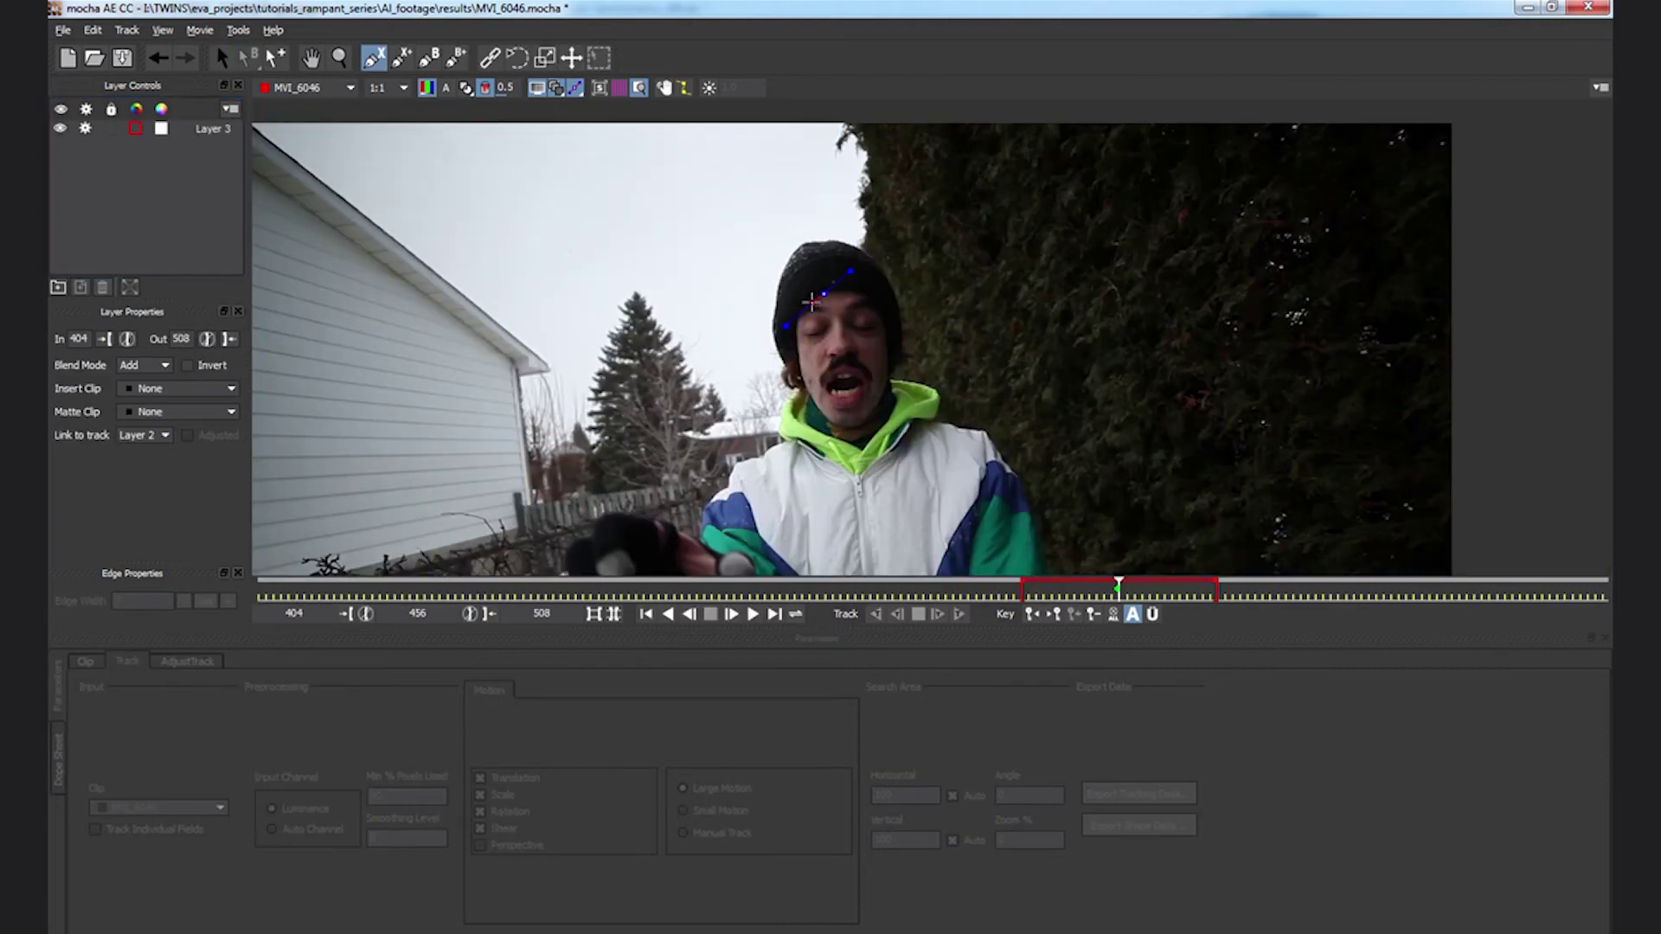
{"action": "left_click", "coordinate": [798, 330]}
{"action": "left_click", "coordinate": [798, 353]}
{"action": "left_click", "coordinate": [802, 374]}
{"action": "left_click", "coordinate": [826, 421]}
{"action": "left_click", "coordinate": [845, 426]}
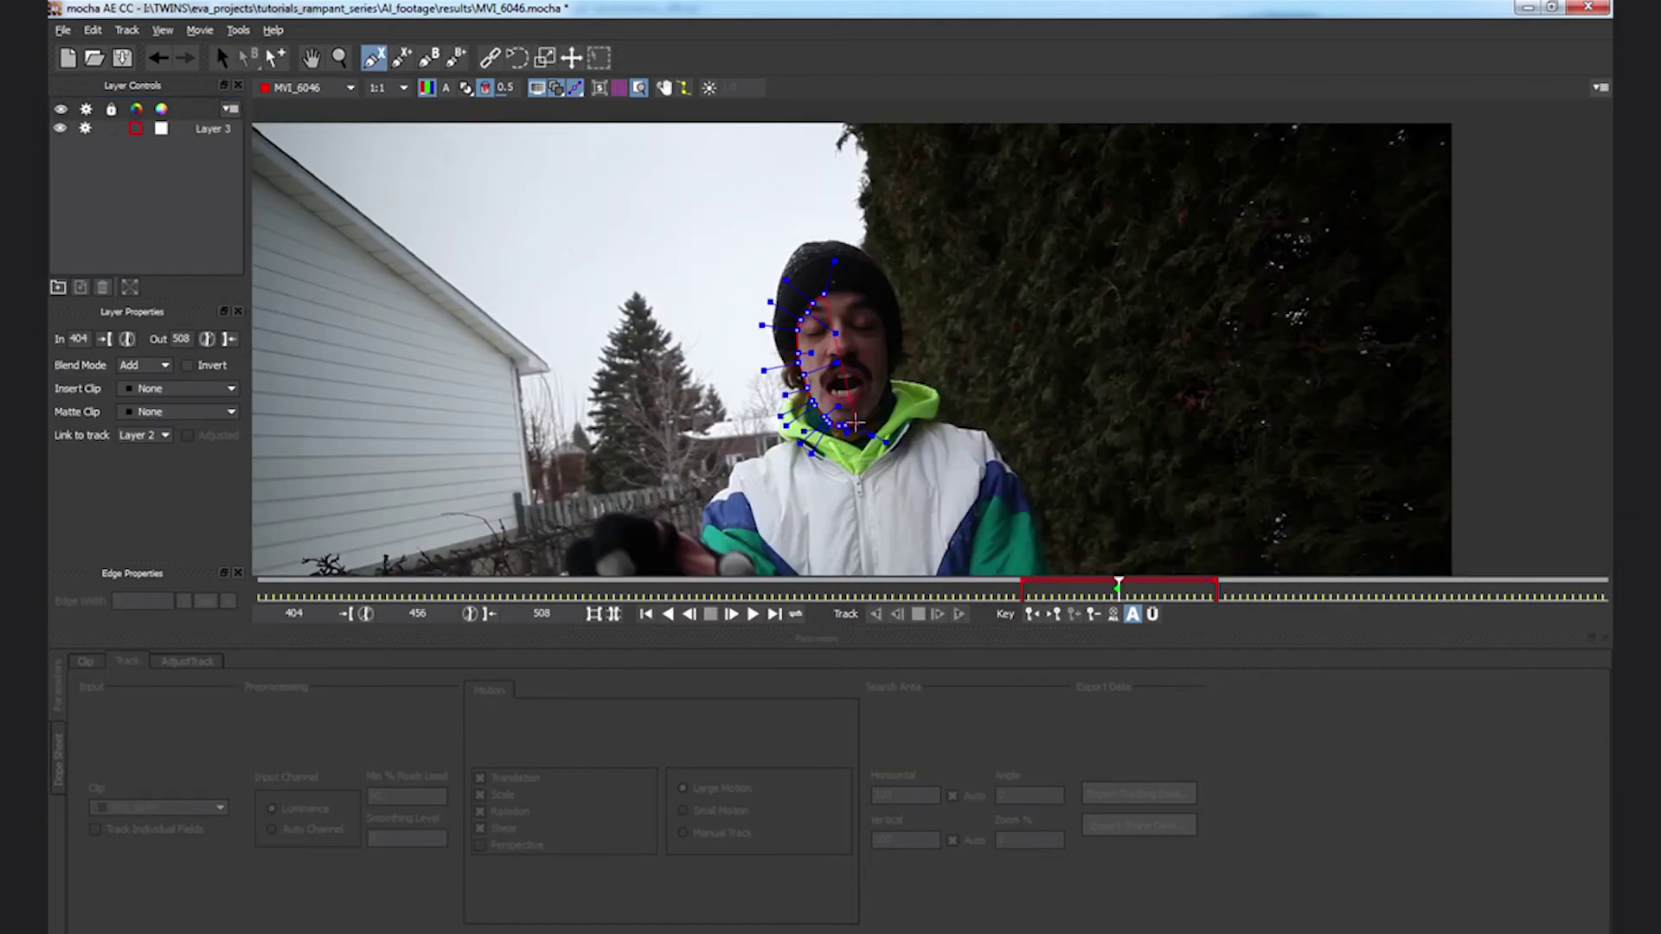
{"action": "left_click", "coordinate": [874, 411]}
{"action": "left_click", "coordinate": [885, 394]}
{"action": "left_click", "coordinate": [889, 376]}
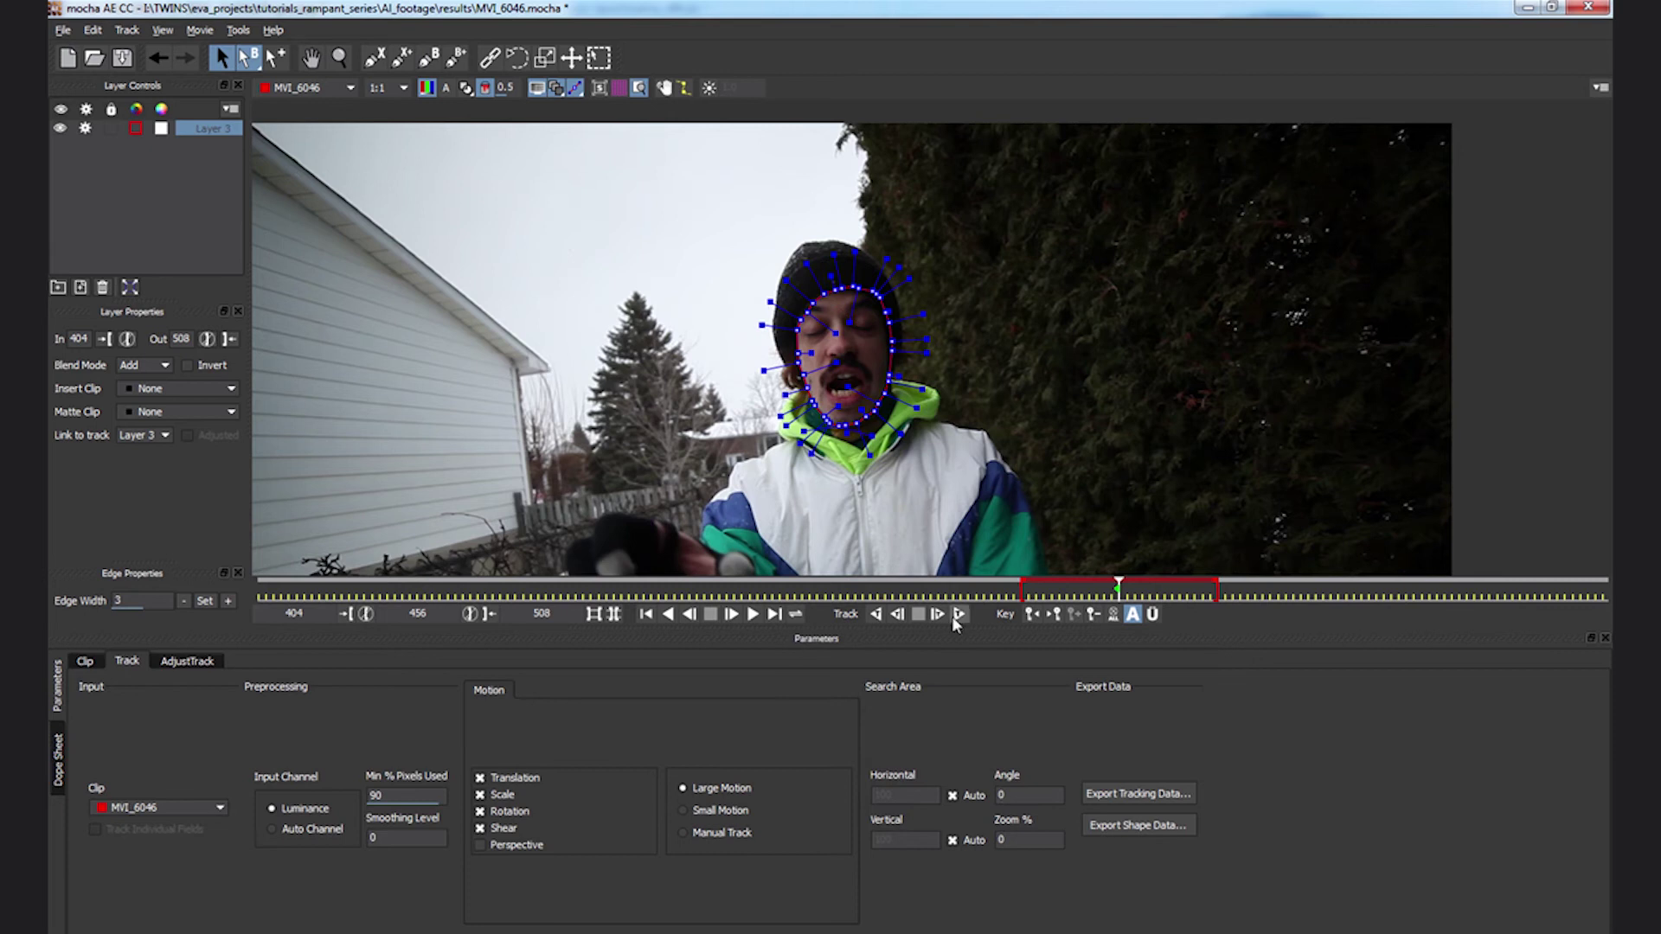
Track the face shape forward to frame 508, return to near the starting keyframe, and track it backward
{"action": "left_click", "coordinate": [958, 616]}
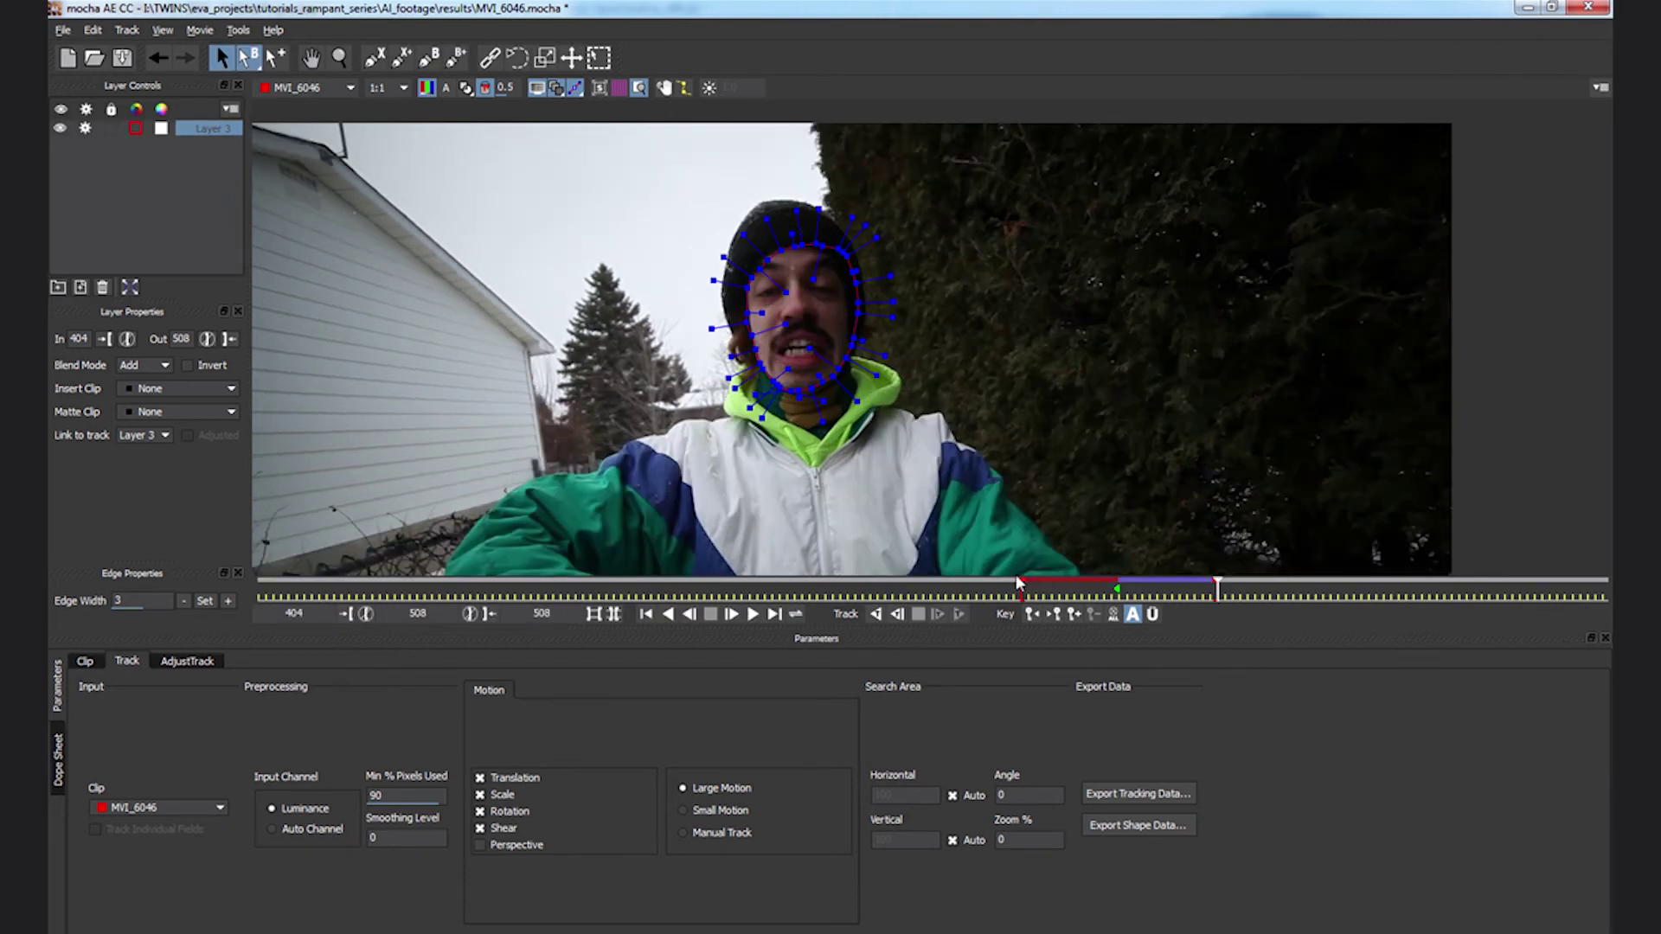
{"action": "left_click_drag", "start_coordinate": [1211, 589], "coordinate": [1124, 589]}
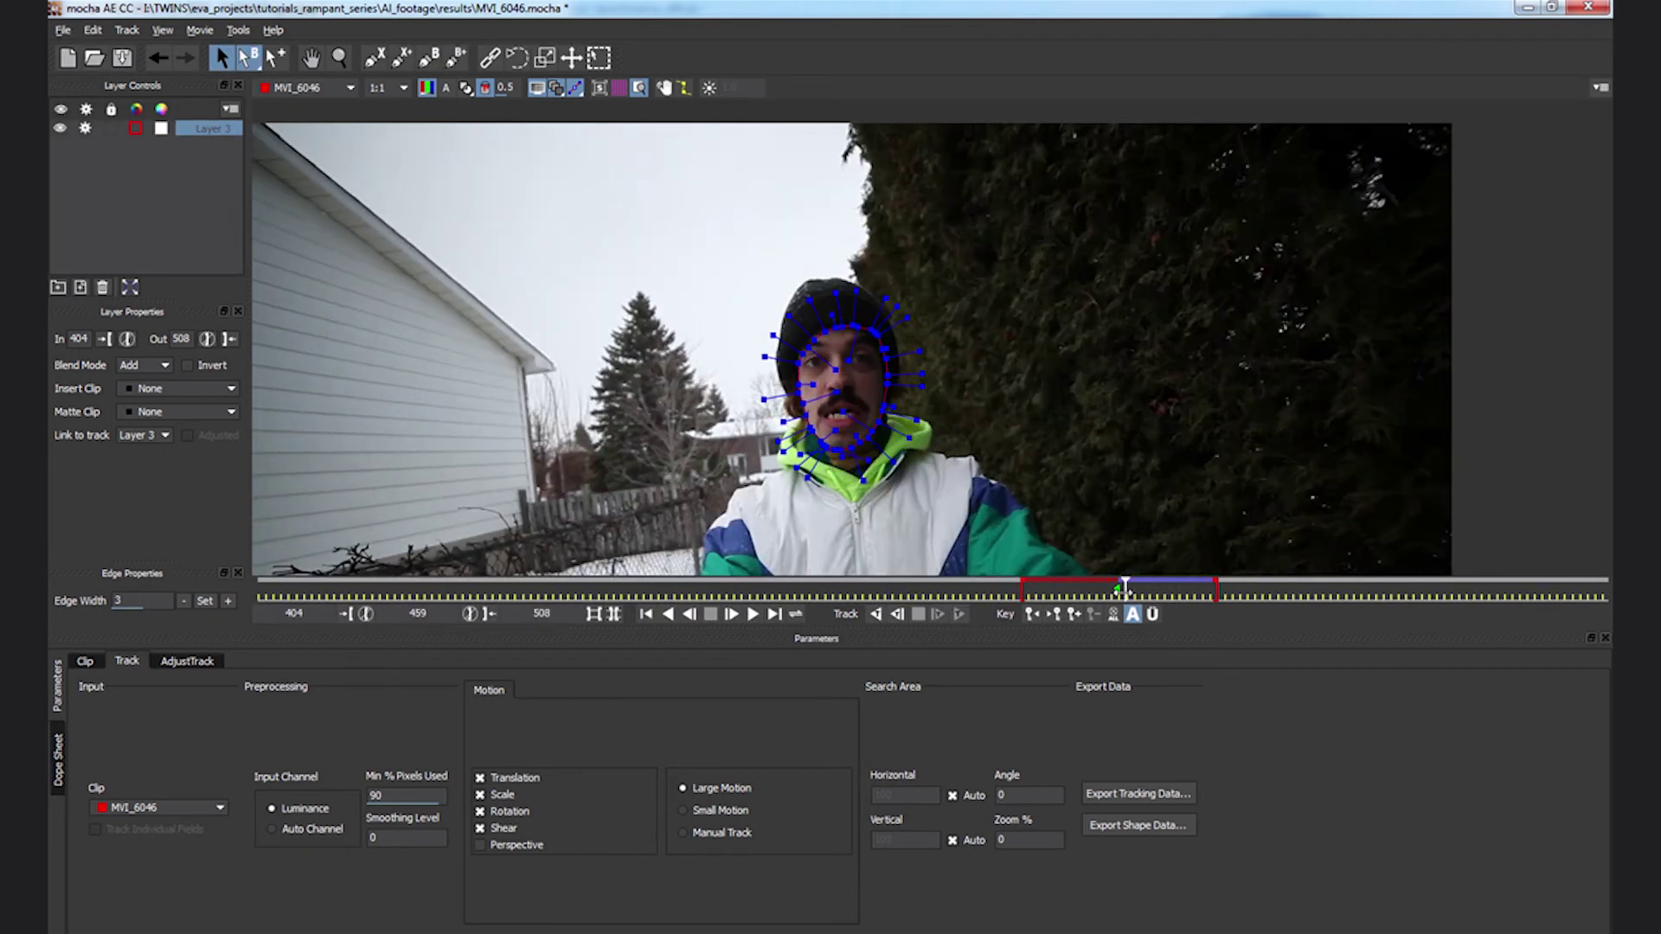
{"action": "left_click", "coordinate": [874, 614]}
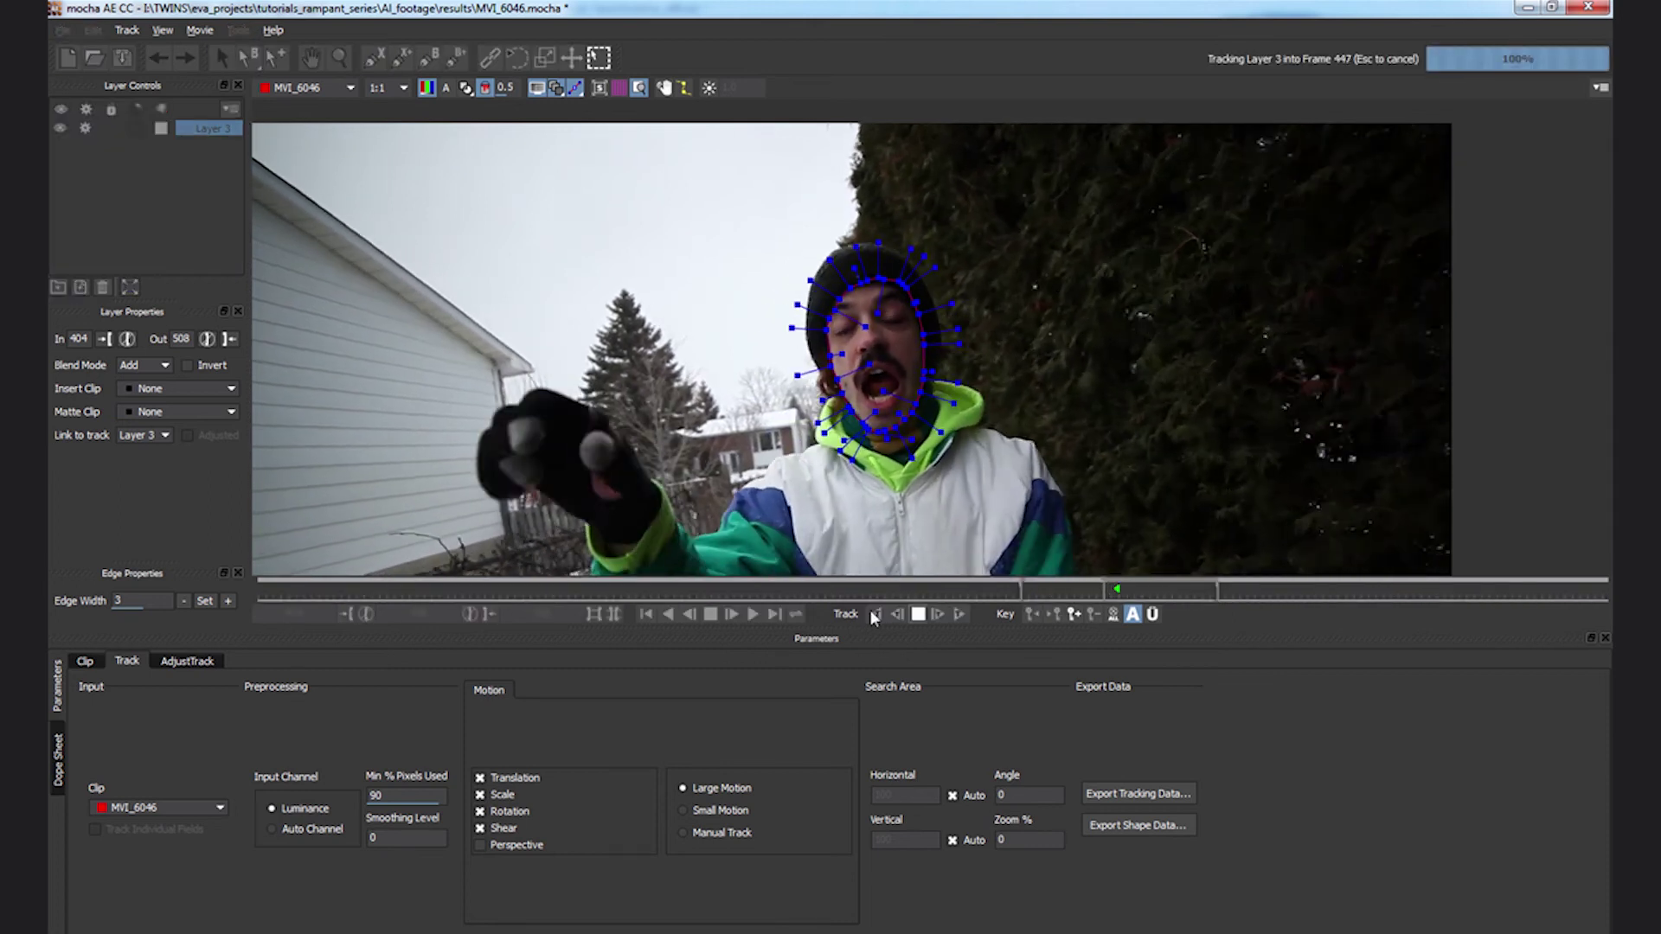
Copy the face's tracking data to the clipboard as After Effects Transform Data with position, scale and rotation
{"action": "left_click", "coordinate": [1135, 792]}
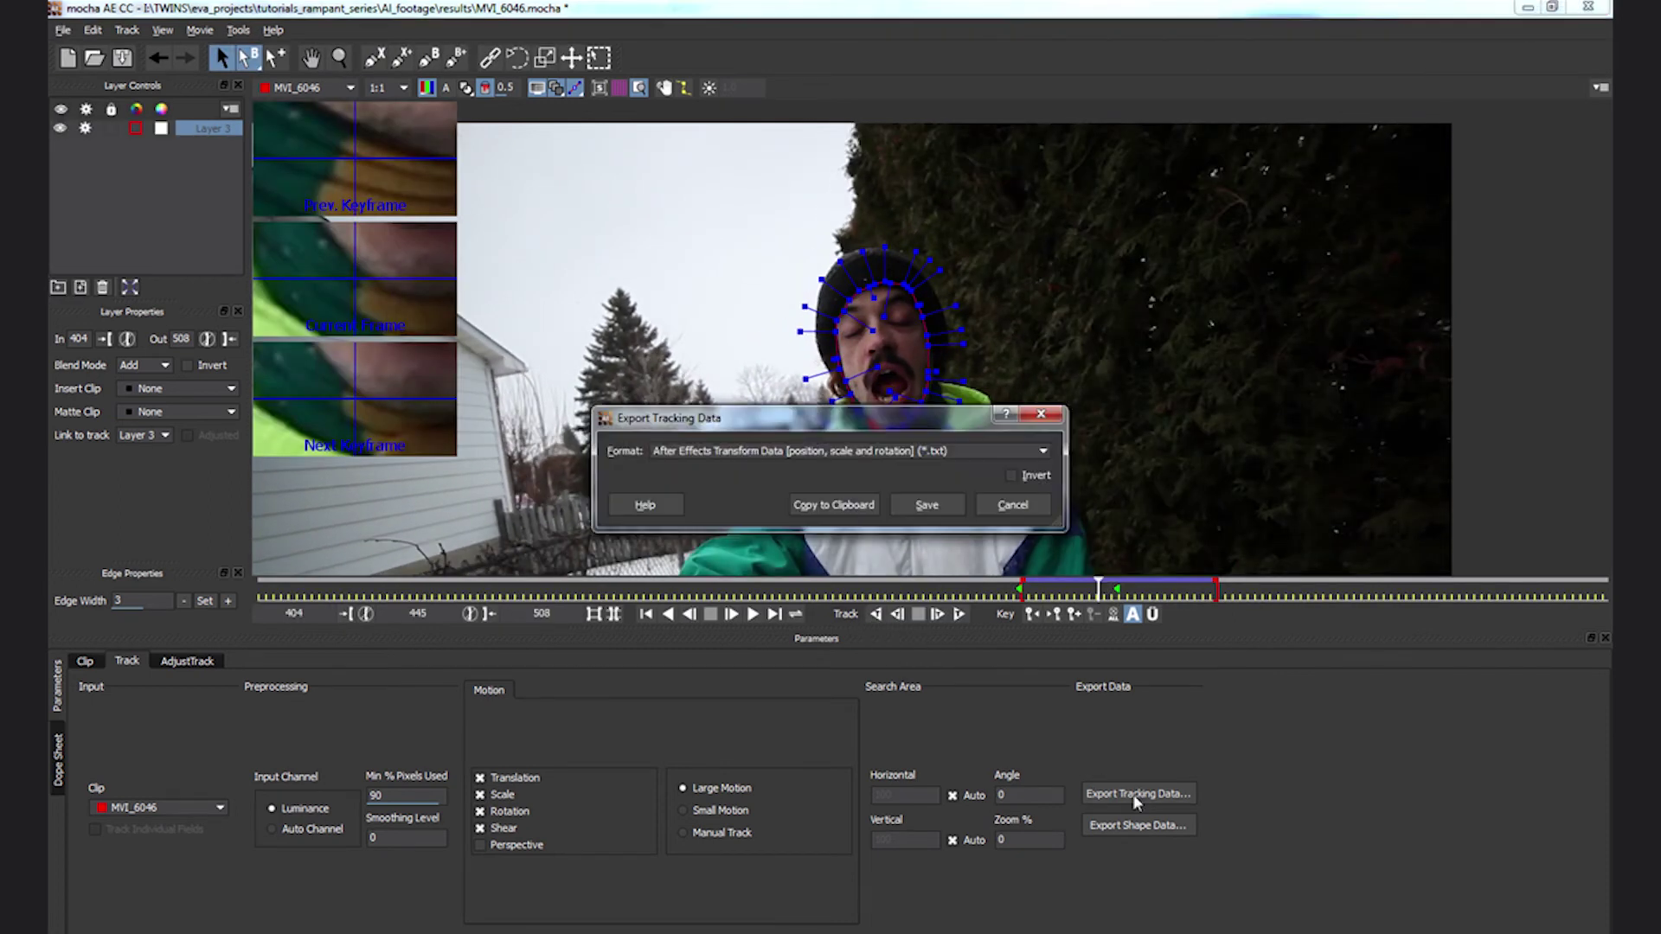
{"action": "left_click", "coordinate": [832, 505]}
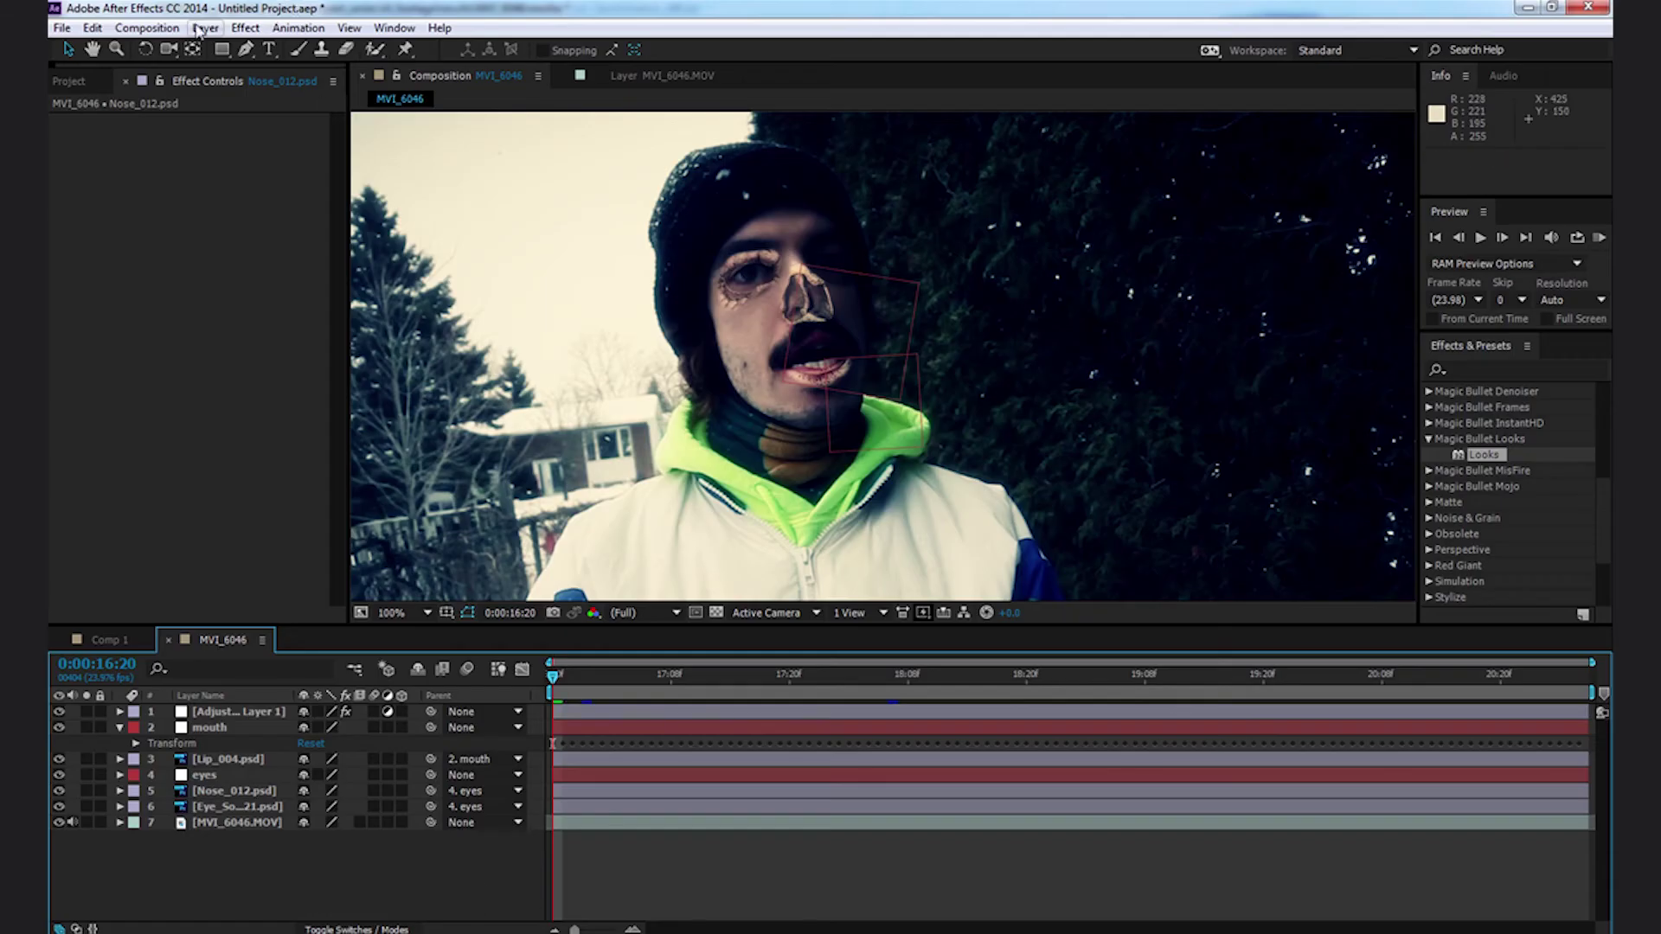
Switch to After Effects and add a null object to the MVI_6046 composition
{"action": "left_click", "coordinate": [201, 29]}
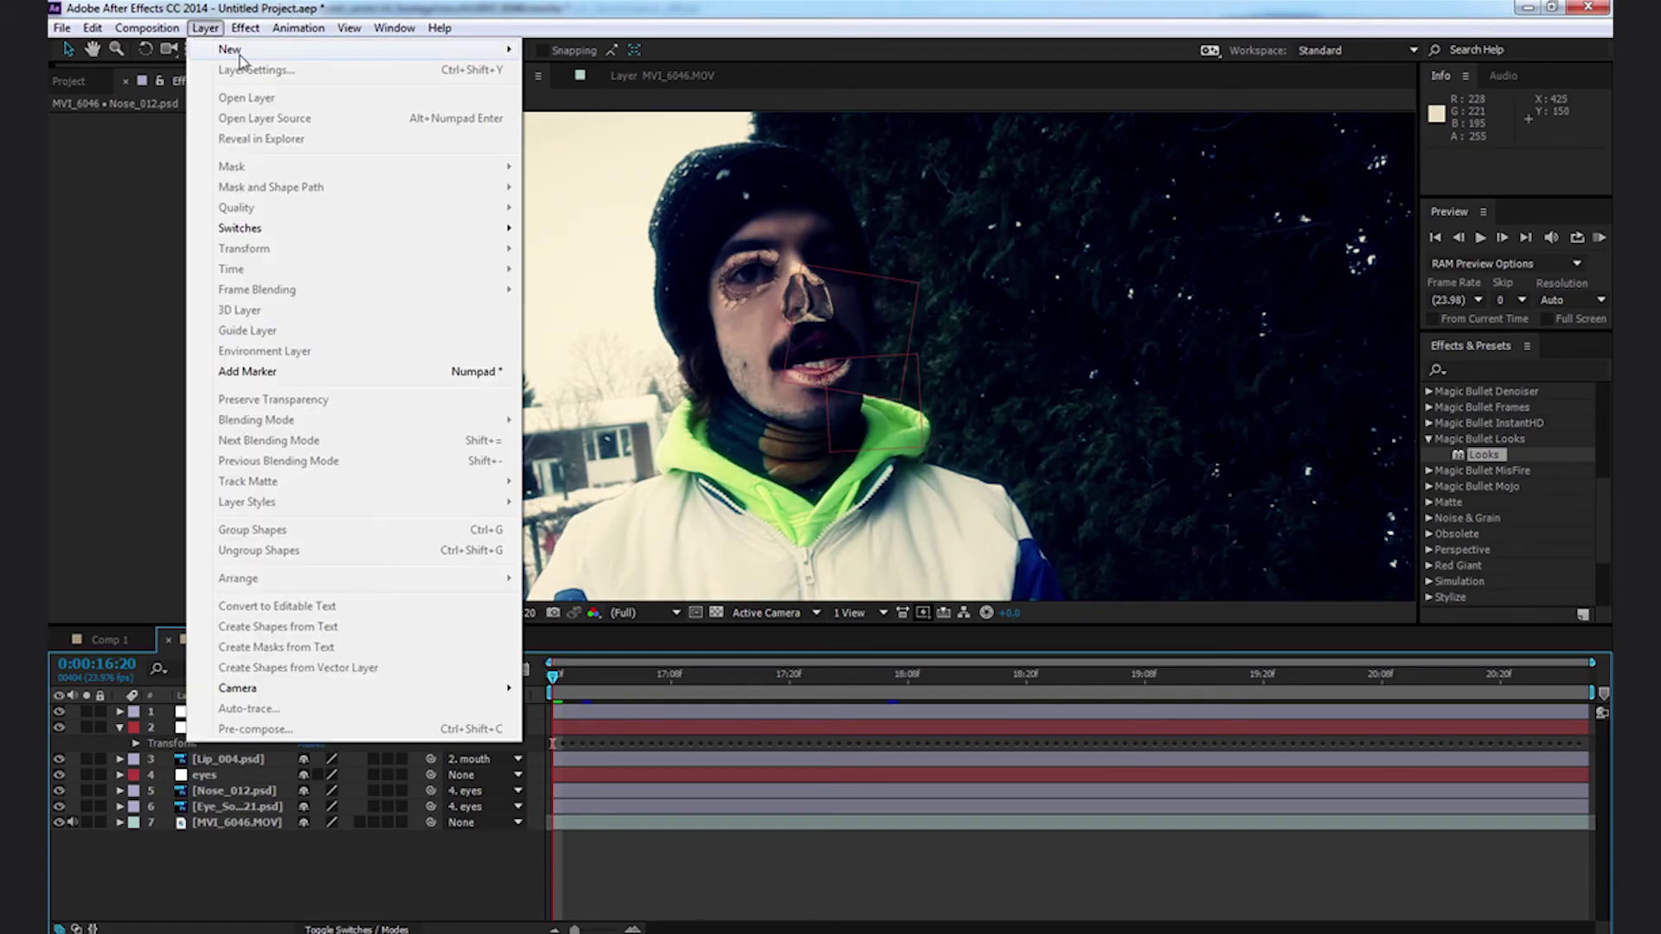
{"action": "mouse_move", "coordinate": [303, 49]}
{"action": "left_click", "coordinate": [578, 152]}
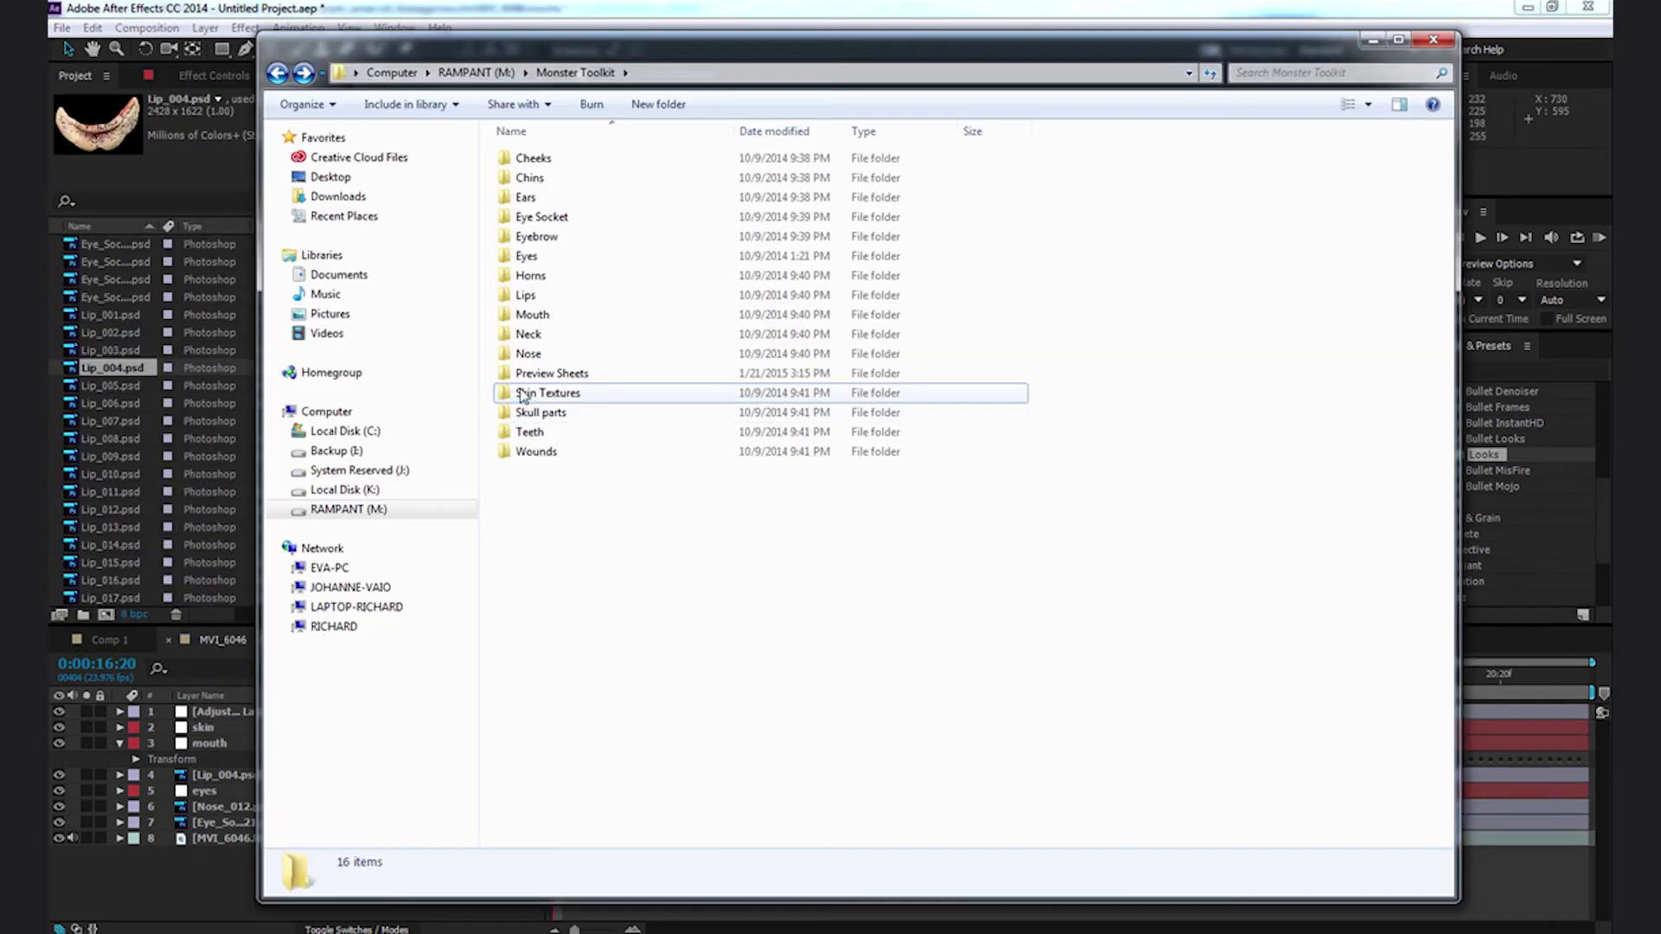
Import Skin_Texture_033.jpg, place it below the skin null and scale it down to about 9%
{"action": "double_click", "coordinate": [536, 490]}
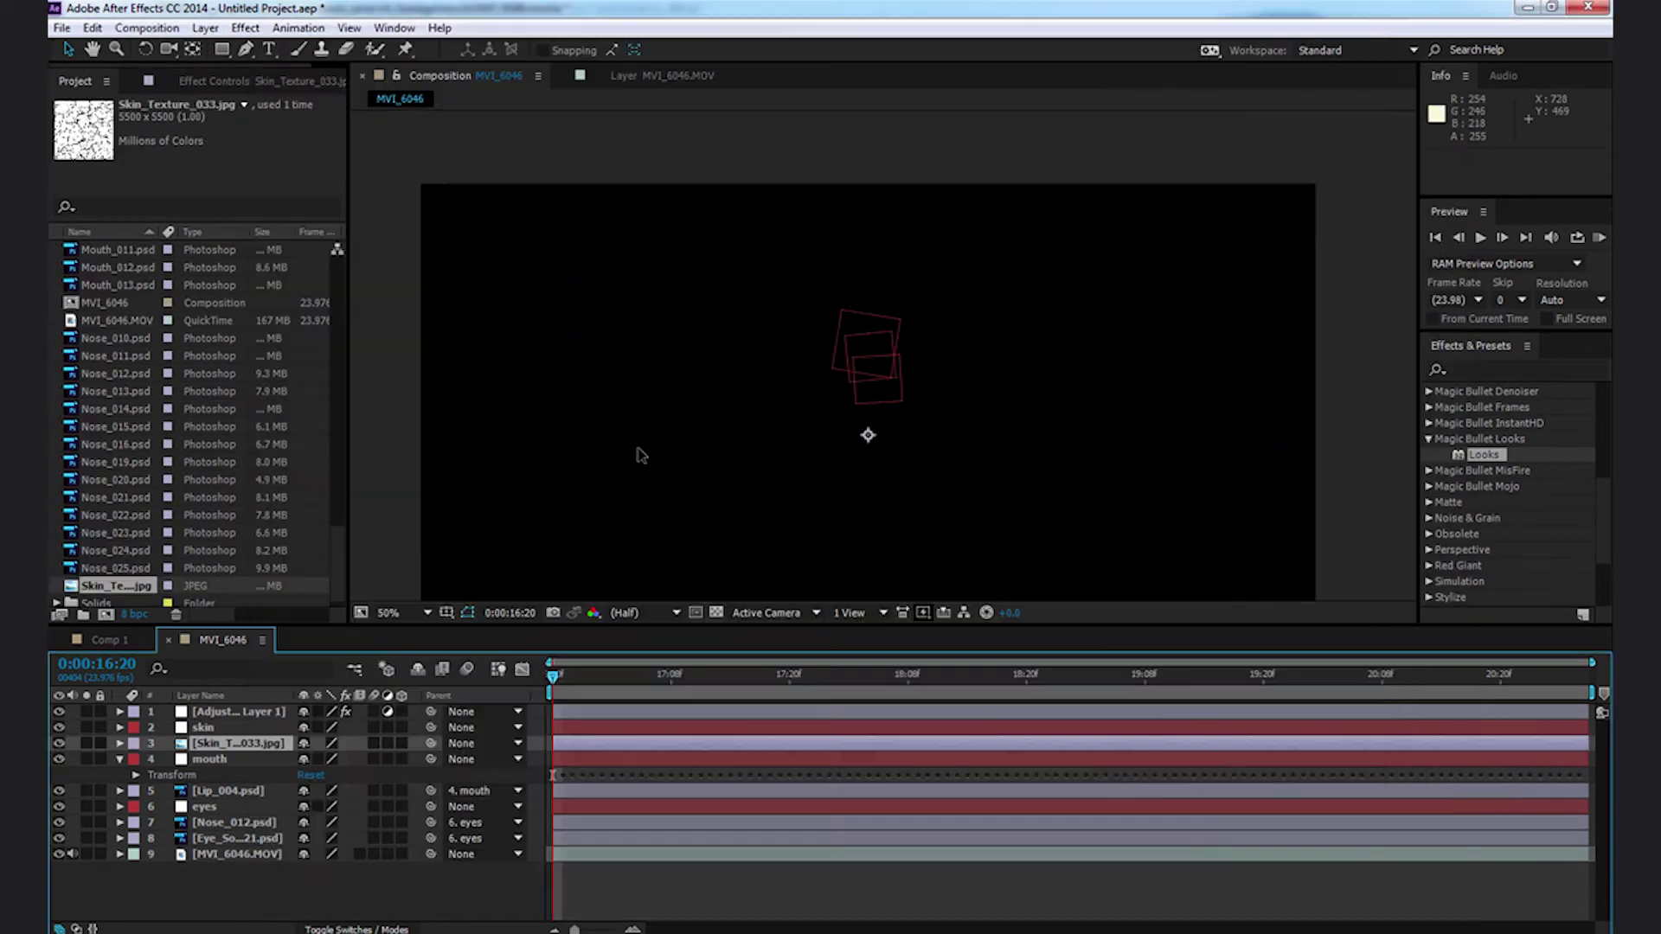
{"action": "scroll", "coordinate": [657, 437], "scroll_direction": "down", "scroll_amount": 3}
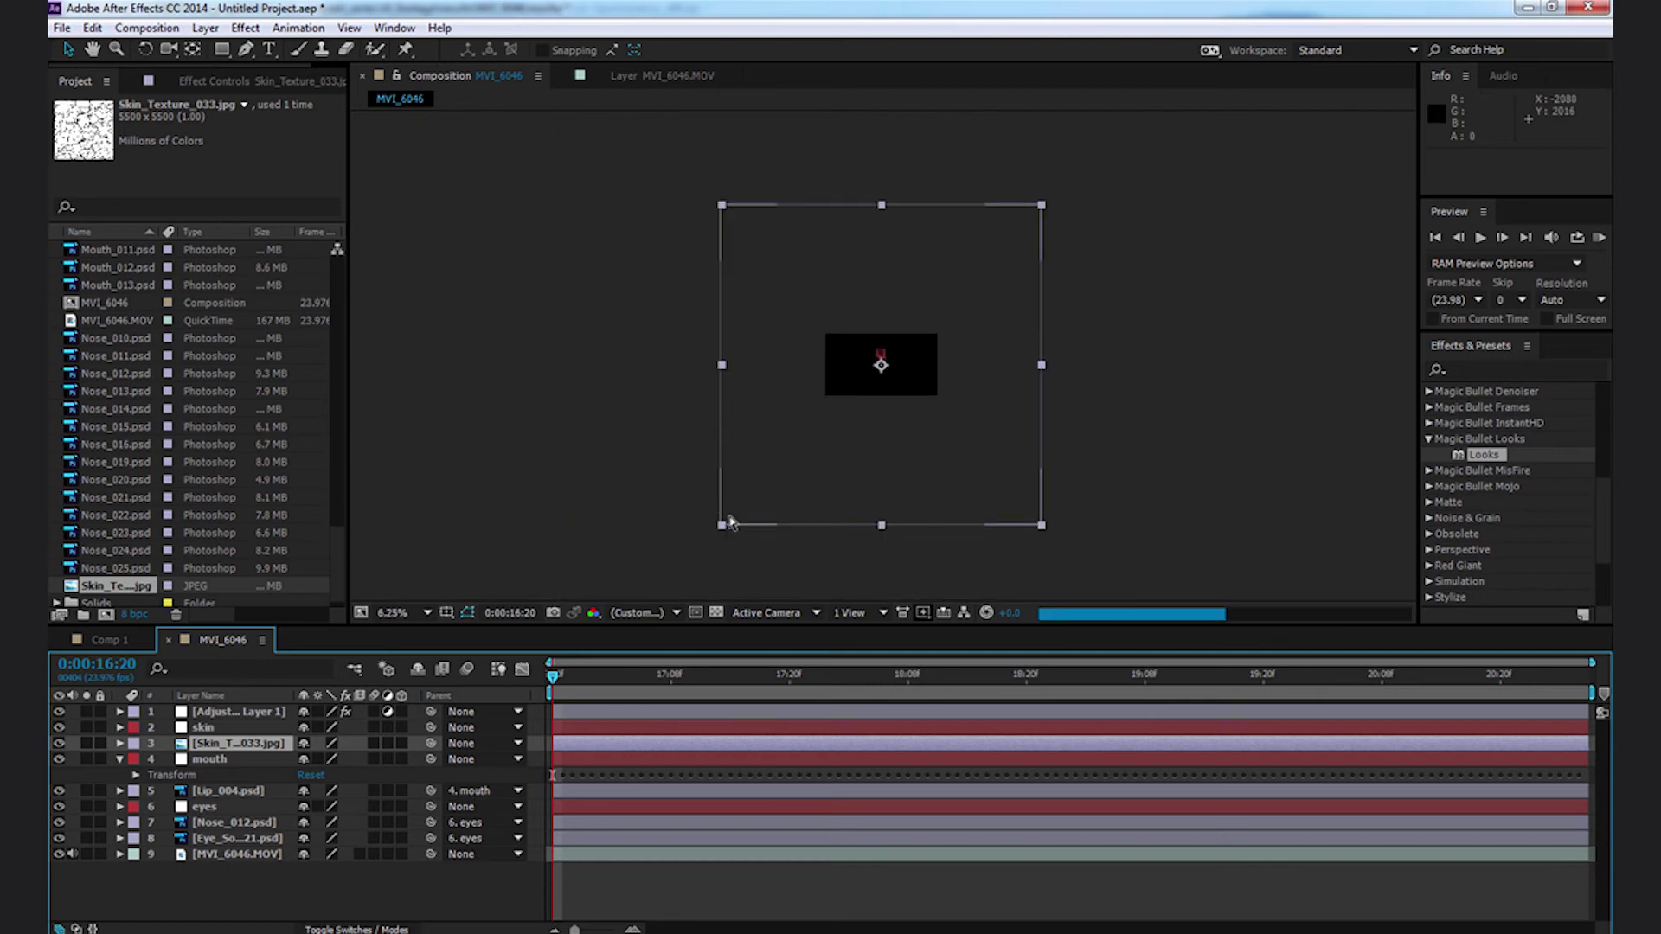
{"action": "left_click_drag", "start_coordinate": [727, 519], "coordinate": [868, 391]}
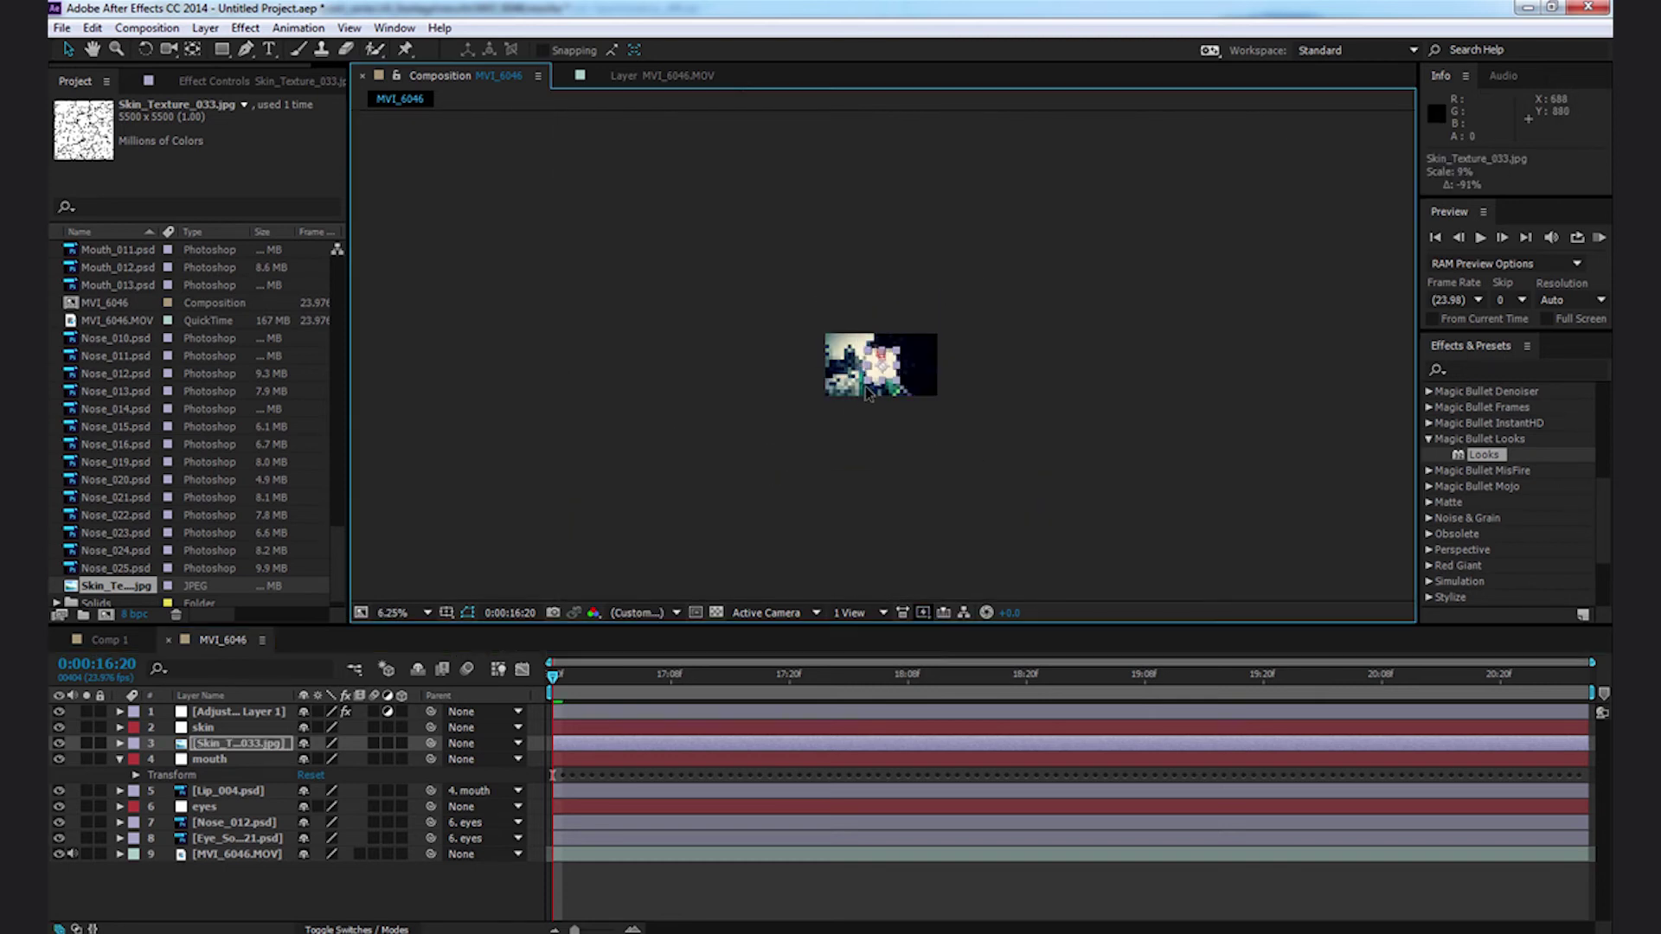
{"action": "scroll", "coordinate": [866, 403], "scroll_direction": "up", "scroll_amount": 2}
{"action": "scroll", "coordinate": [863, 424], "scroll_direction": "up", "scroll_amount": 2}
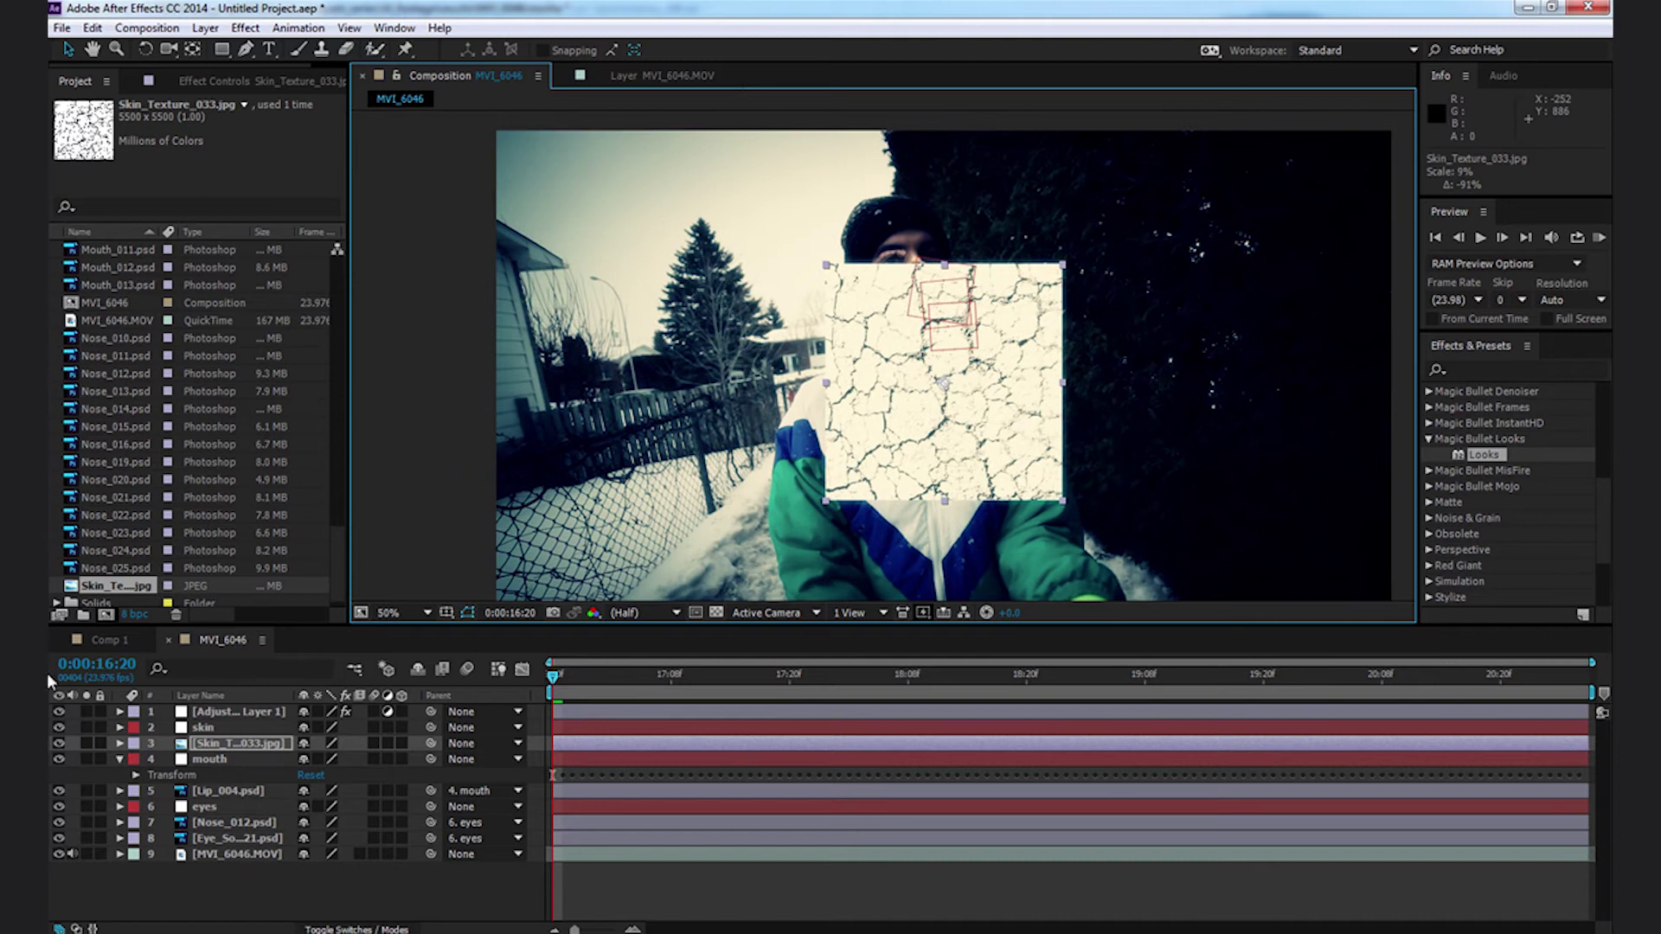
Hide the adjustment layer, shrink the skin texture to about 5.5% and move it over the man's face, to about 904, 343
{"action": "left_click", "coordinate": [58, 712]}
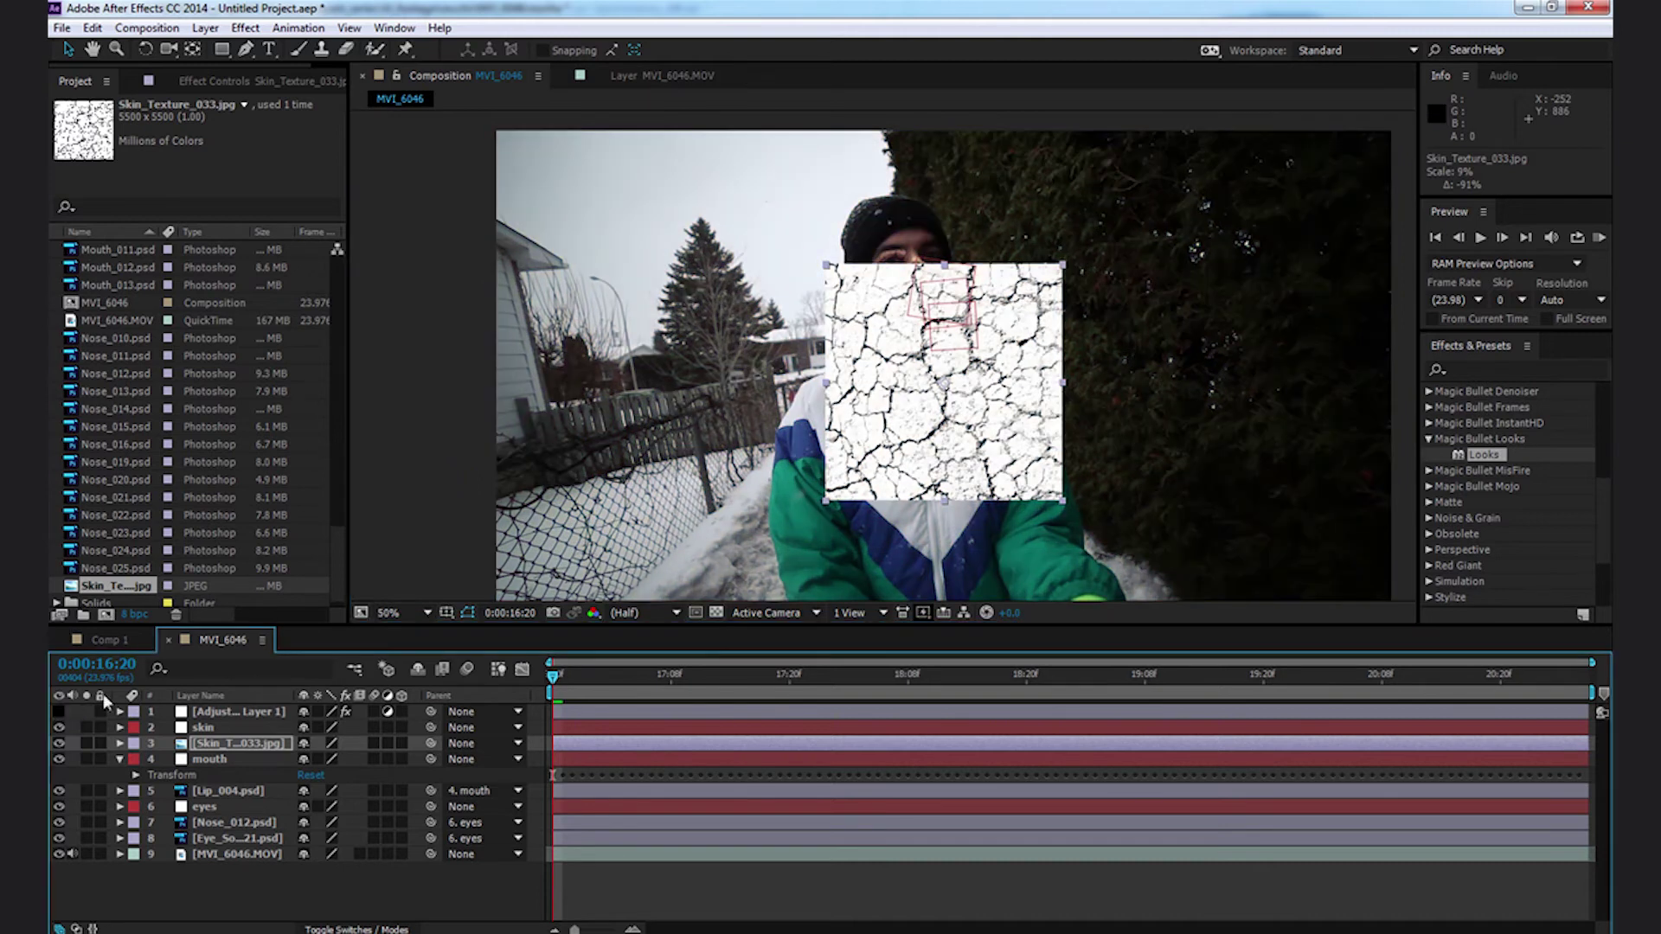
{"action": "left_click_drag", "start_coordinate": [826, 500], "coordinate": [841, 477]}
{"action": "scroll", "coordinate": [917, 429], "scroll_direction": "up", "scroll_amount": 1}
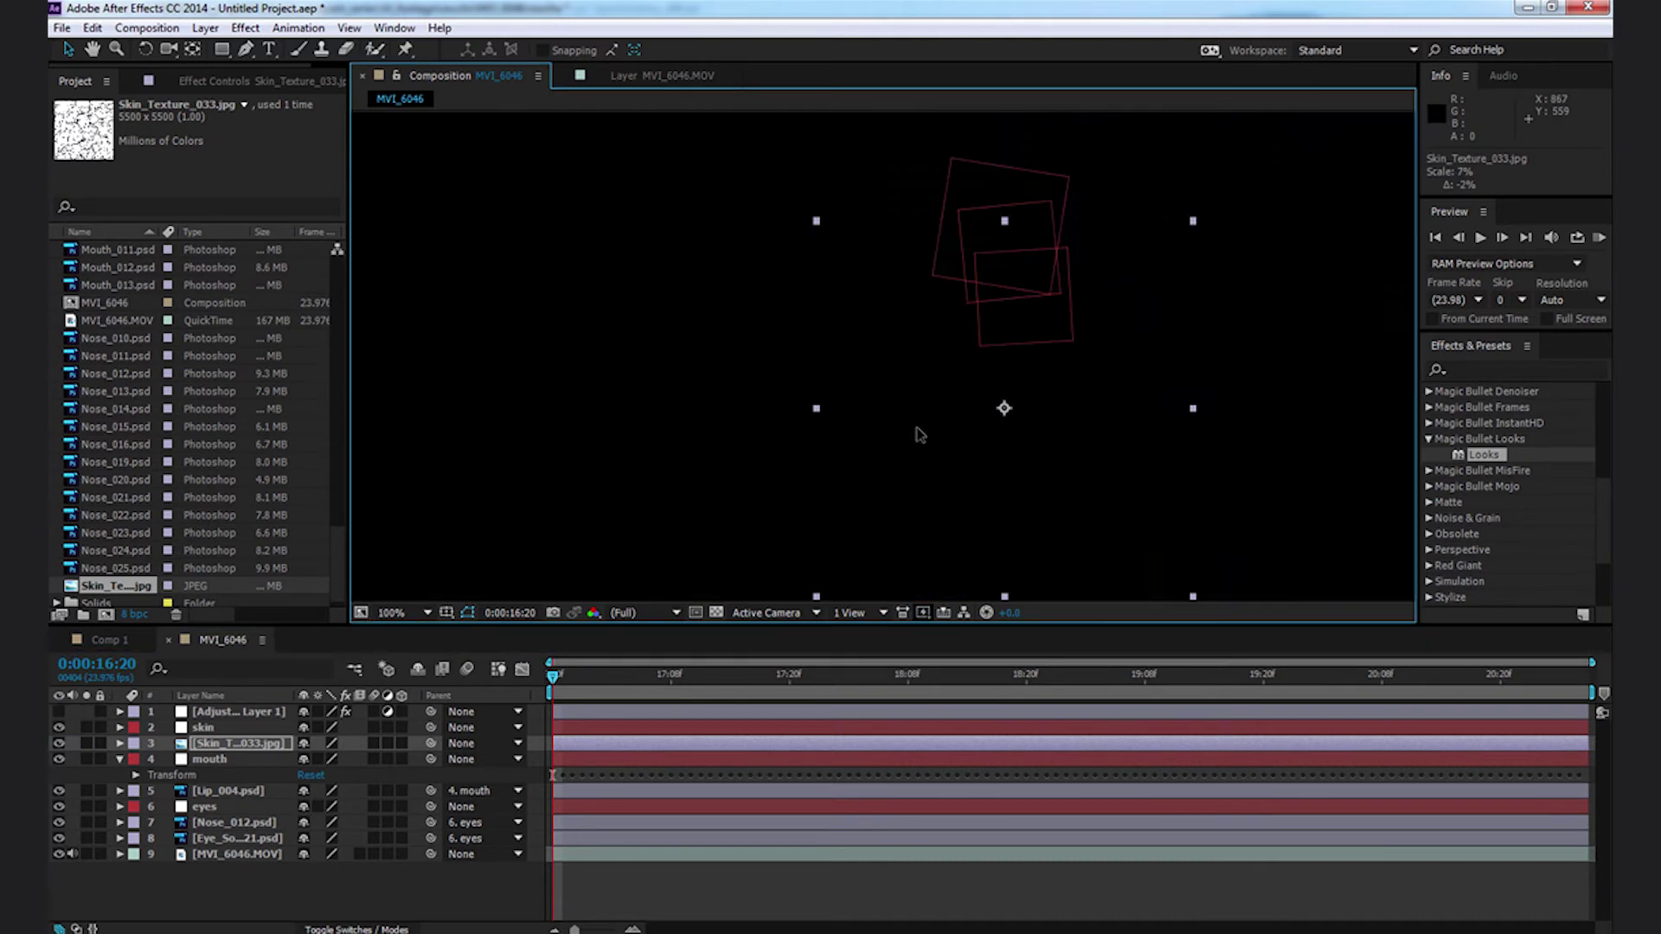
{"action": "left_click_drag", "start_coordinate": [920, 435], "coordinate": [909, 543]}
{"action": "left_click_drag", "start_coordinate": [909, 536], "coordinate": [889, 351]}
{"action": "left_click_drag", "start_coordinate": [766, 541], "coordinate": [779, 528]}
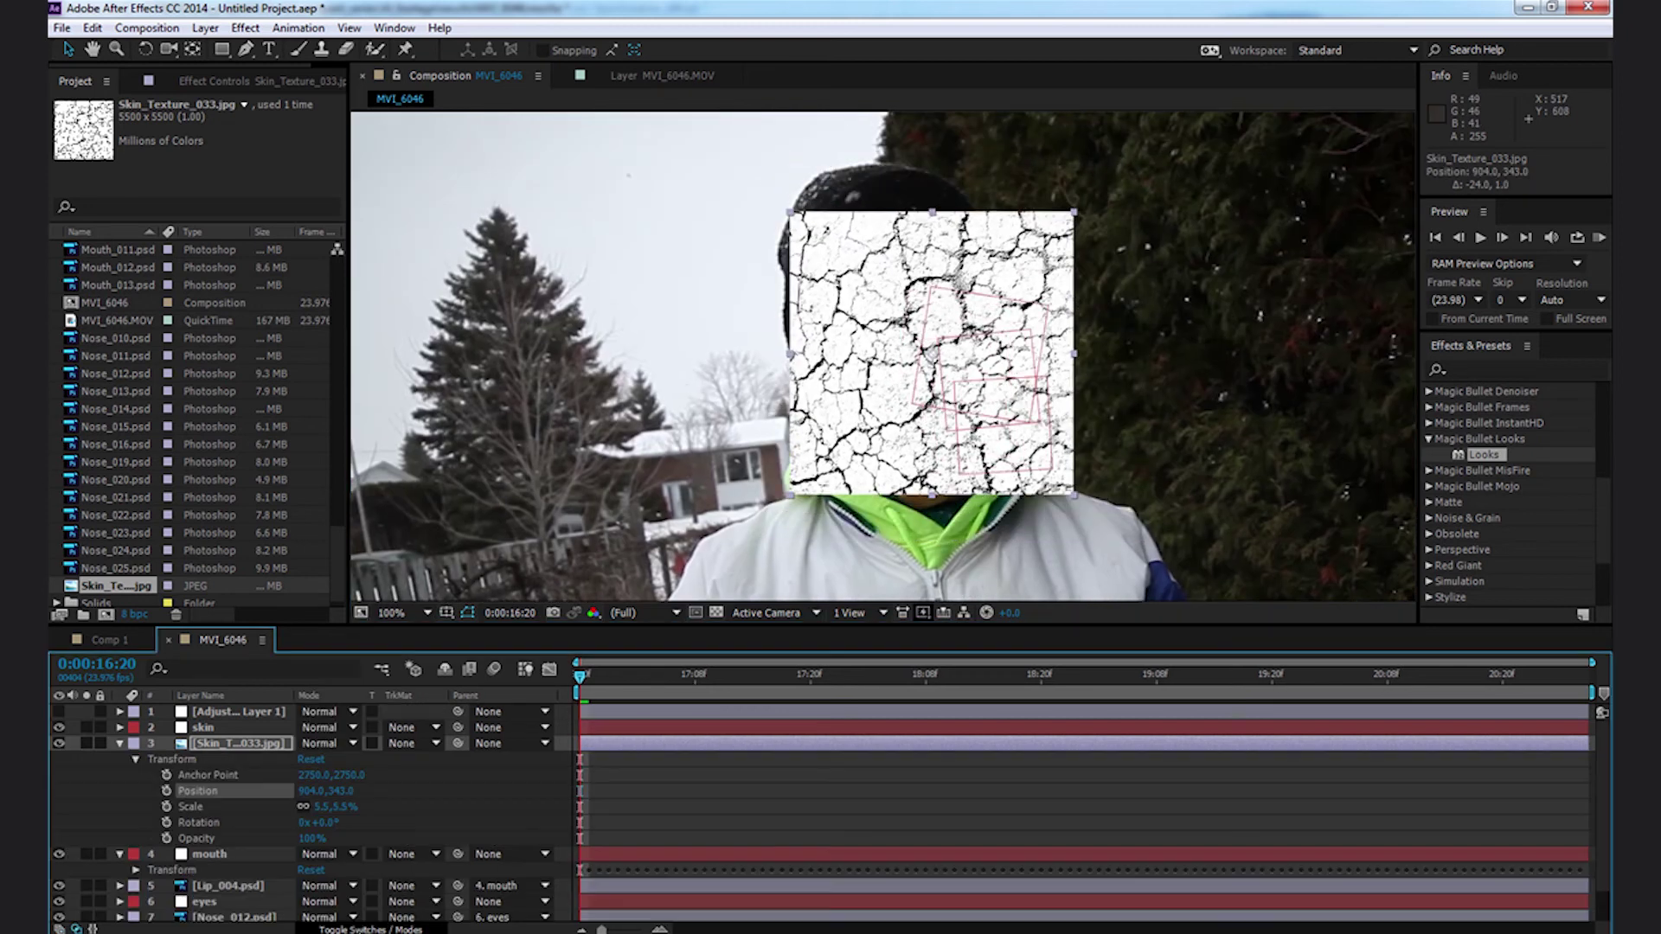
Set the skin texture layer's blending mode to Multiply and lower its opacity to 25%
{"action": "left_click", "coordinate": [358, 929]}
{"action": "left_click", "coordinate": [358, 929]}
{"action": "left_click", "coordinate": [323, 744]}
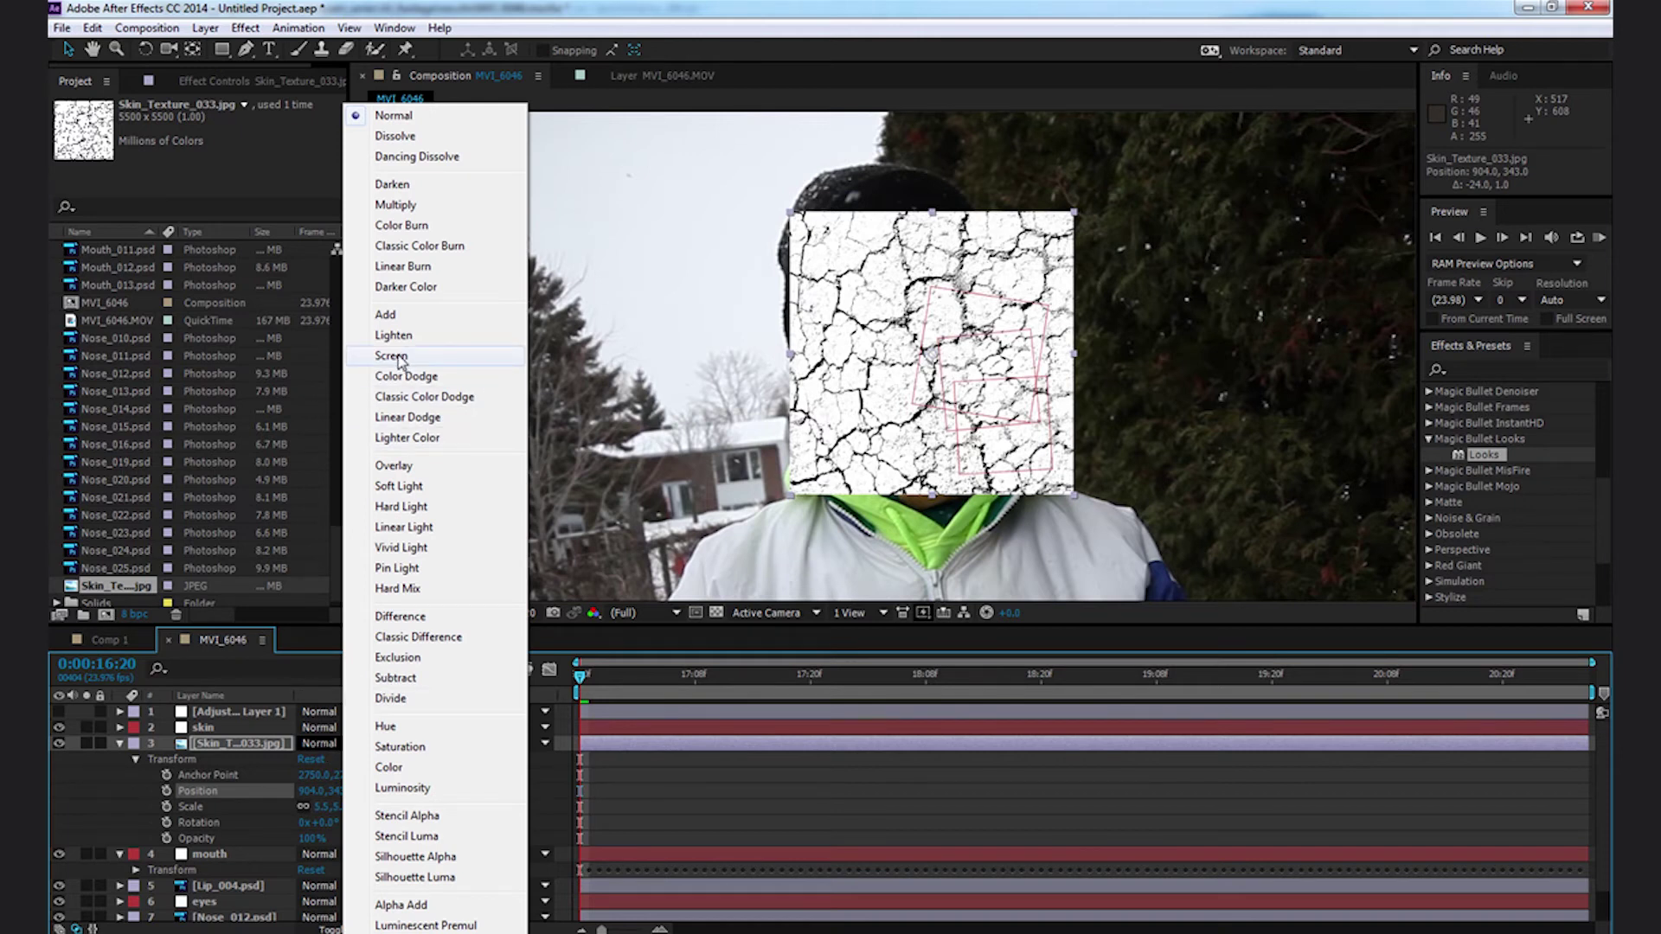
{"action": "left_click", "coordinate": [395, 205]}
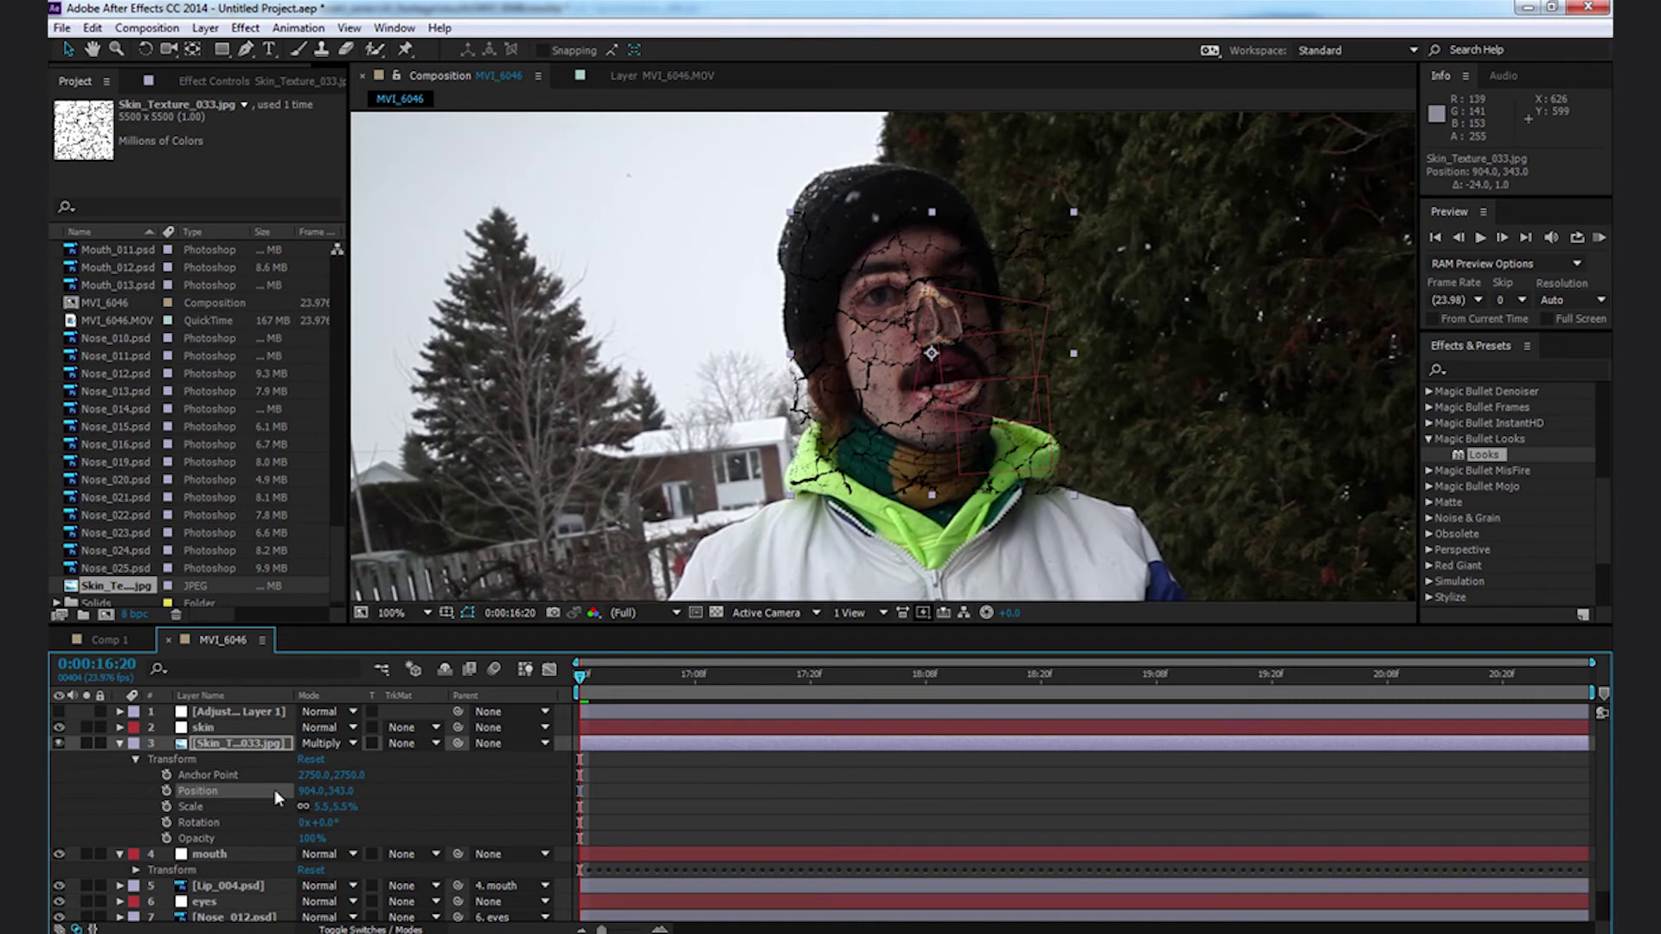
{"action": "left_click", "coordinate": [206, 840]}
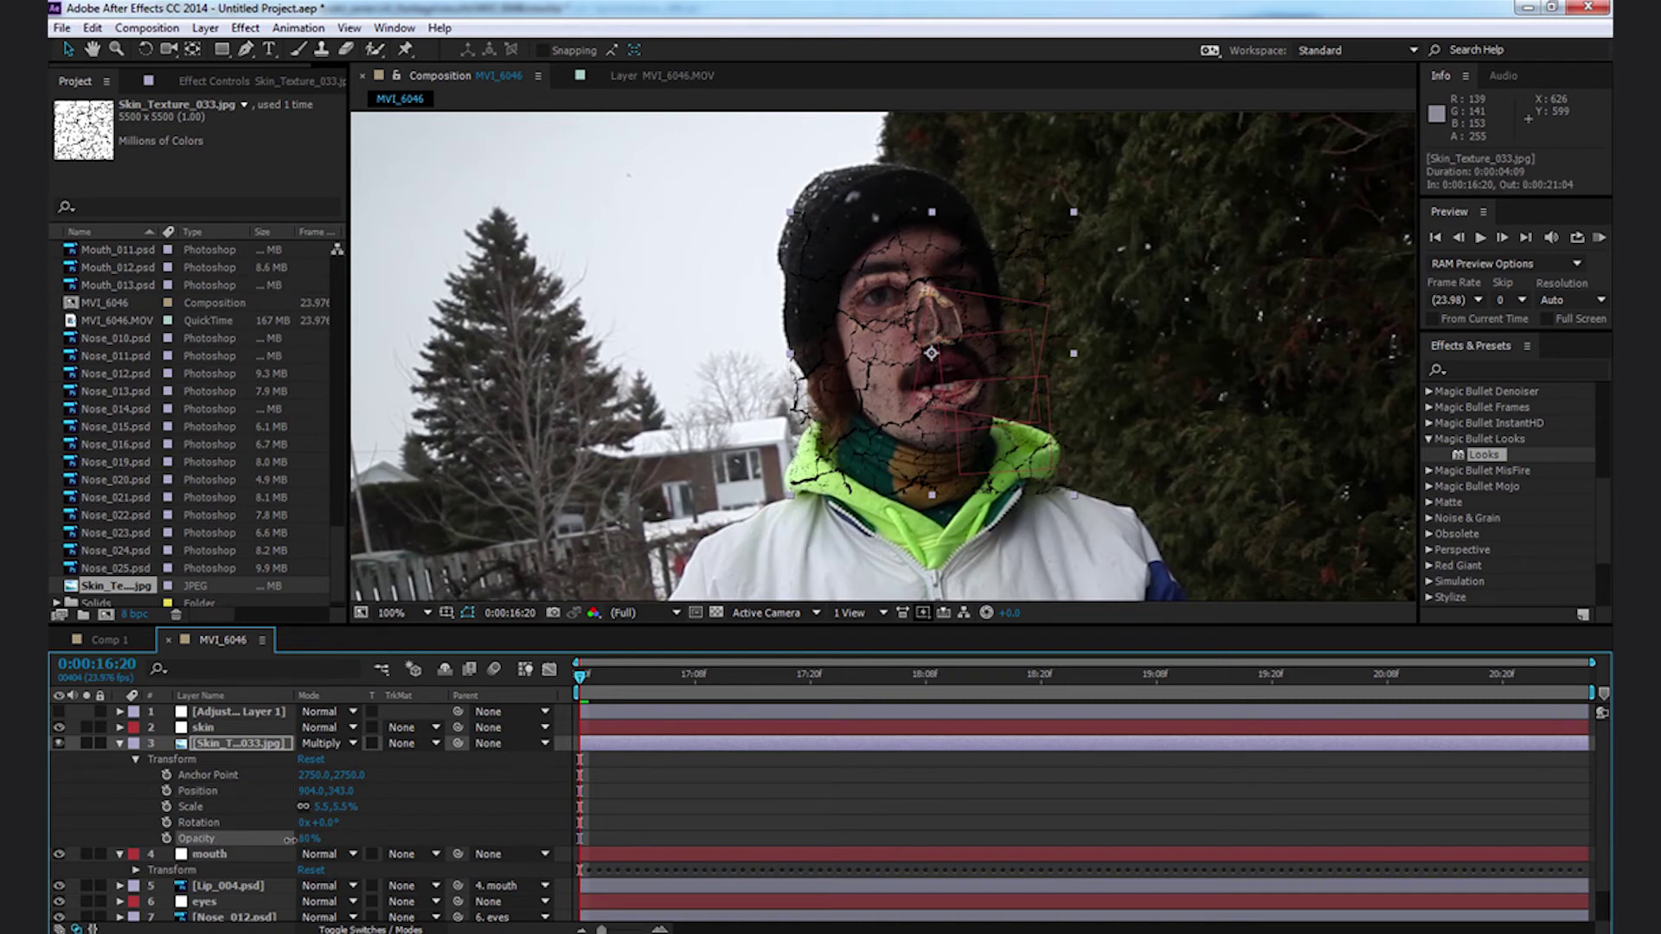
{"action": "left_click_drag", "start_coordinate": [290, 839], "coordinate": [257, 843]}
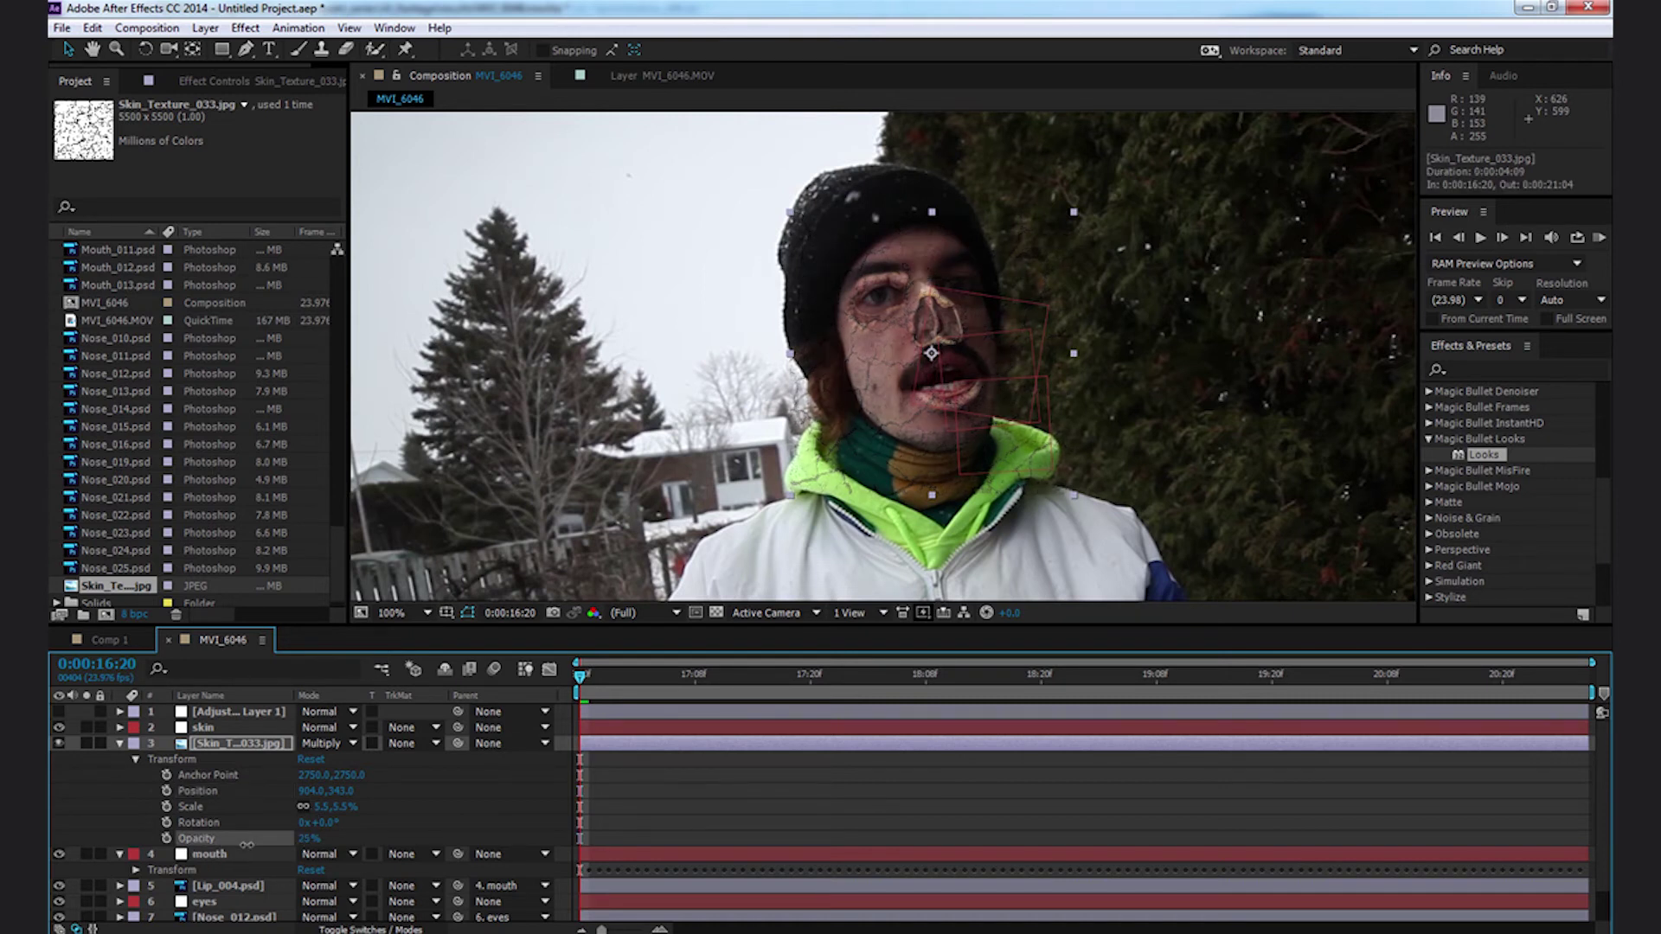
Draw a closed Pen tool mask around the man's face on the skin texture layer and feather its edge
{"action": "left_click", "coordinate": [204, 744]}
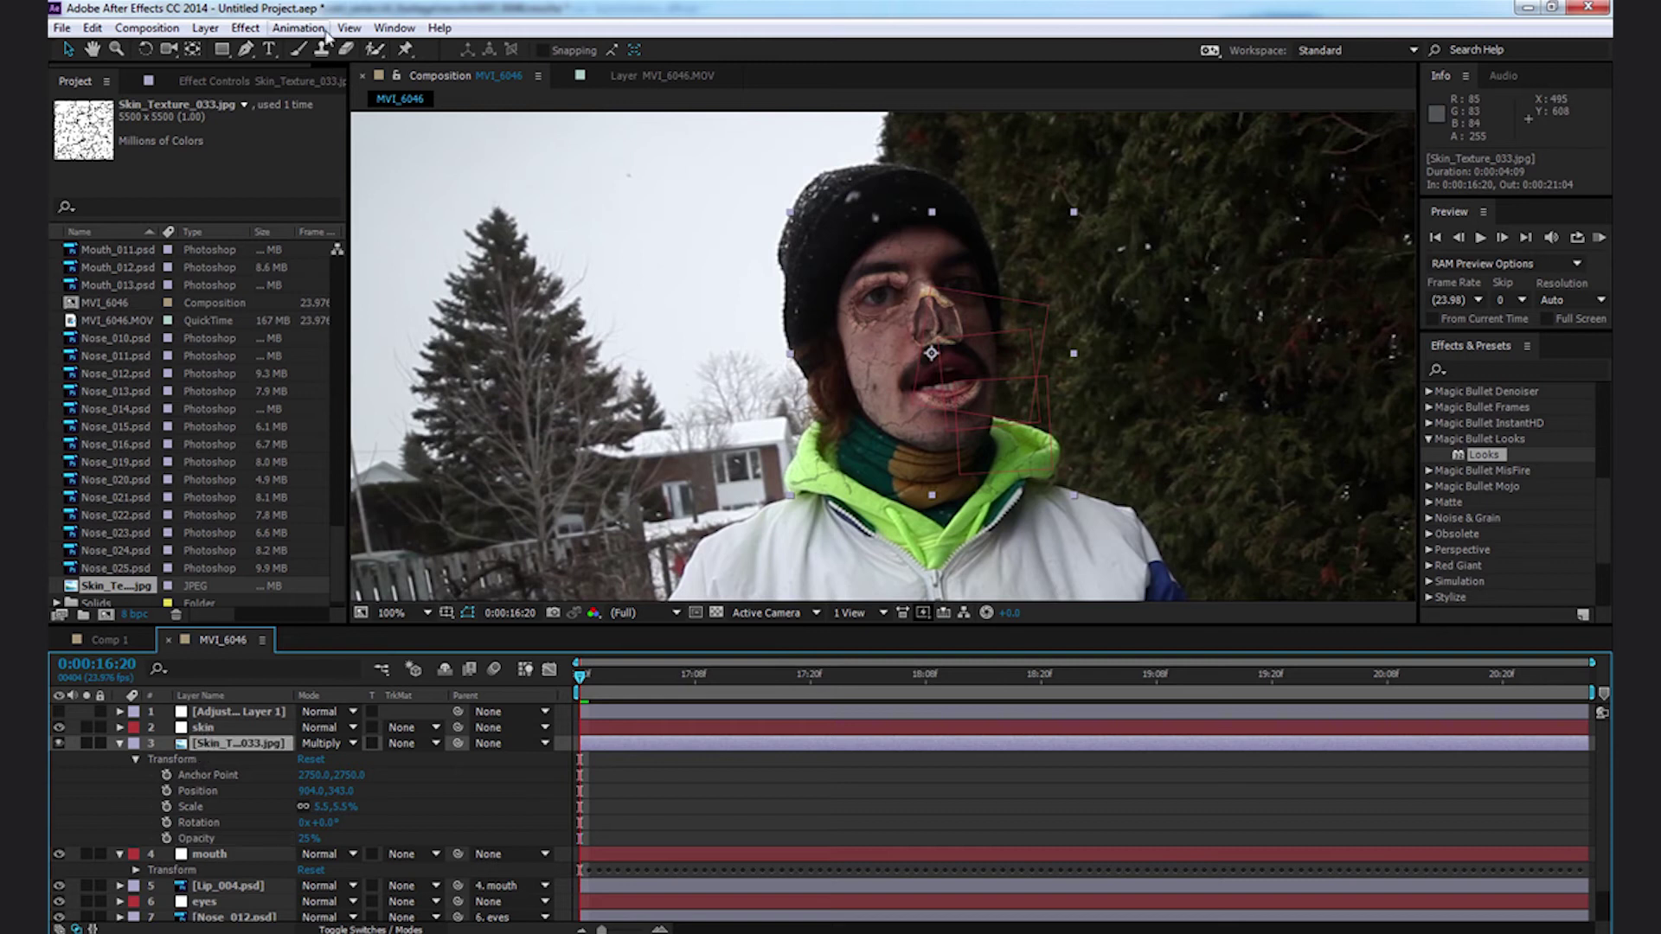
{"action": "left_click", "coordinate": [246, 52]}
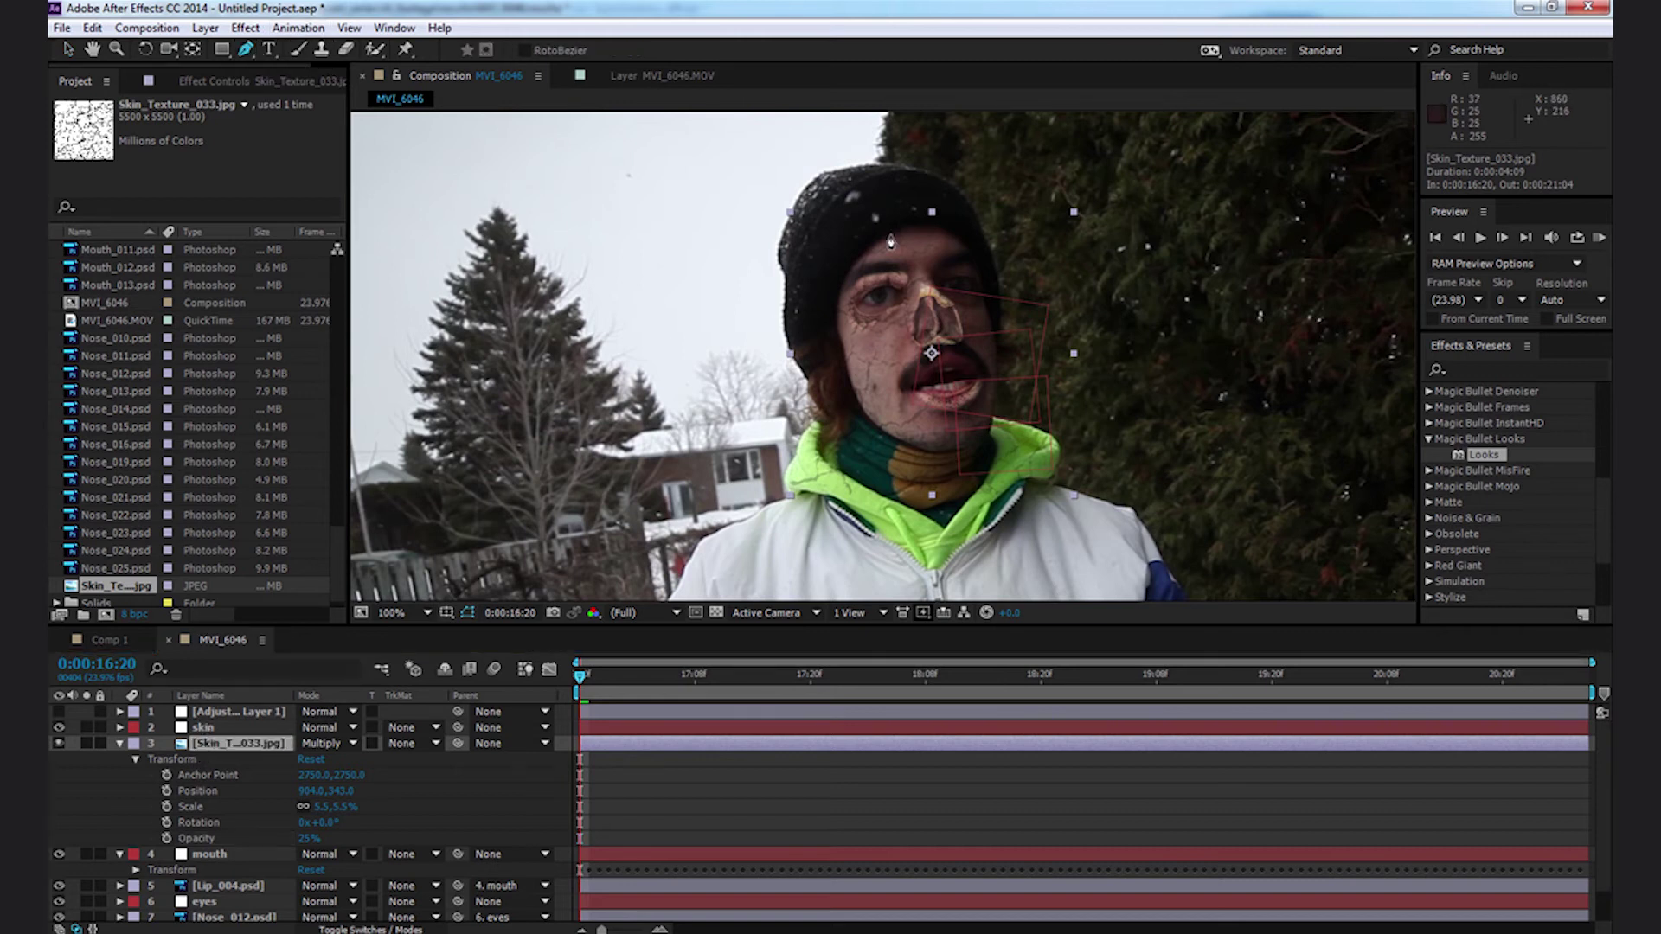
{"action": "left_click", "coordinate": [891, 233]}
{"action": "left_click", "coordinate": [845, 274]}
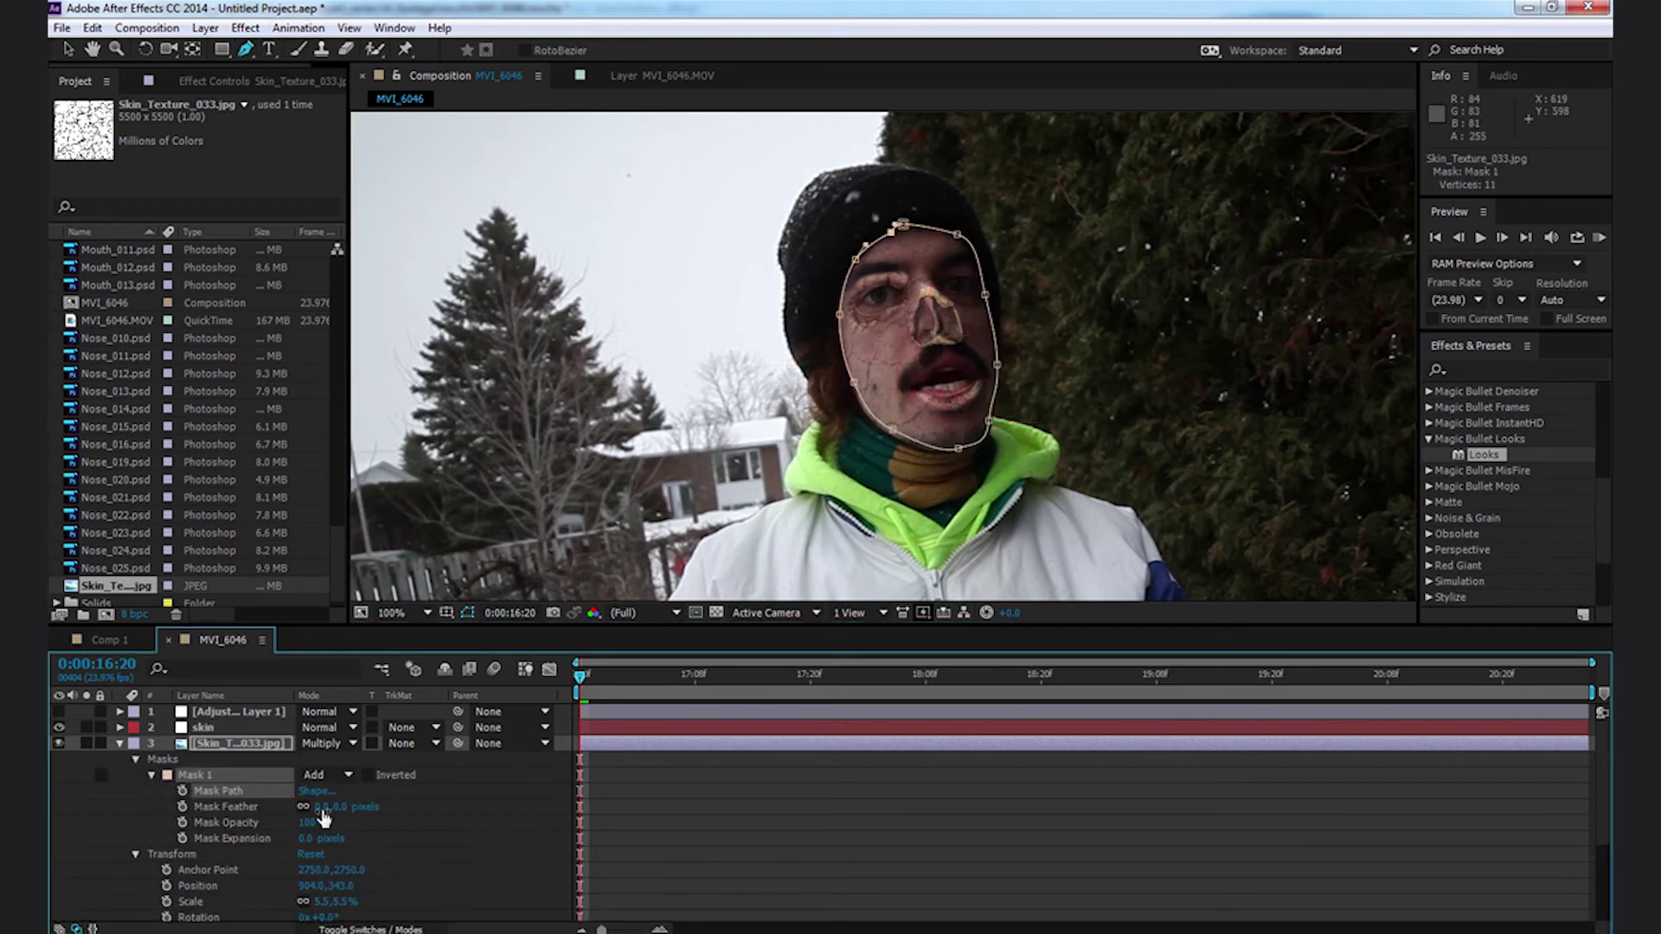
{"action": "left_click_drag", "start_coordinate": [338, 808], "coordinate": [465, 794]}
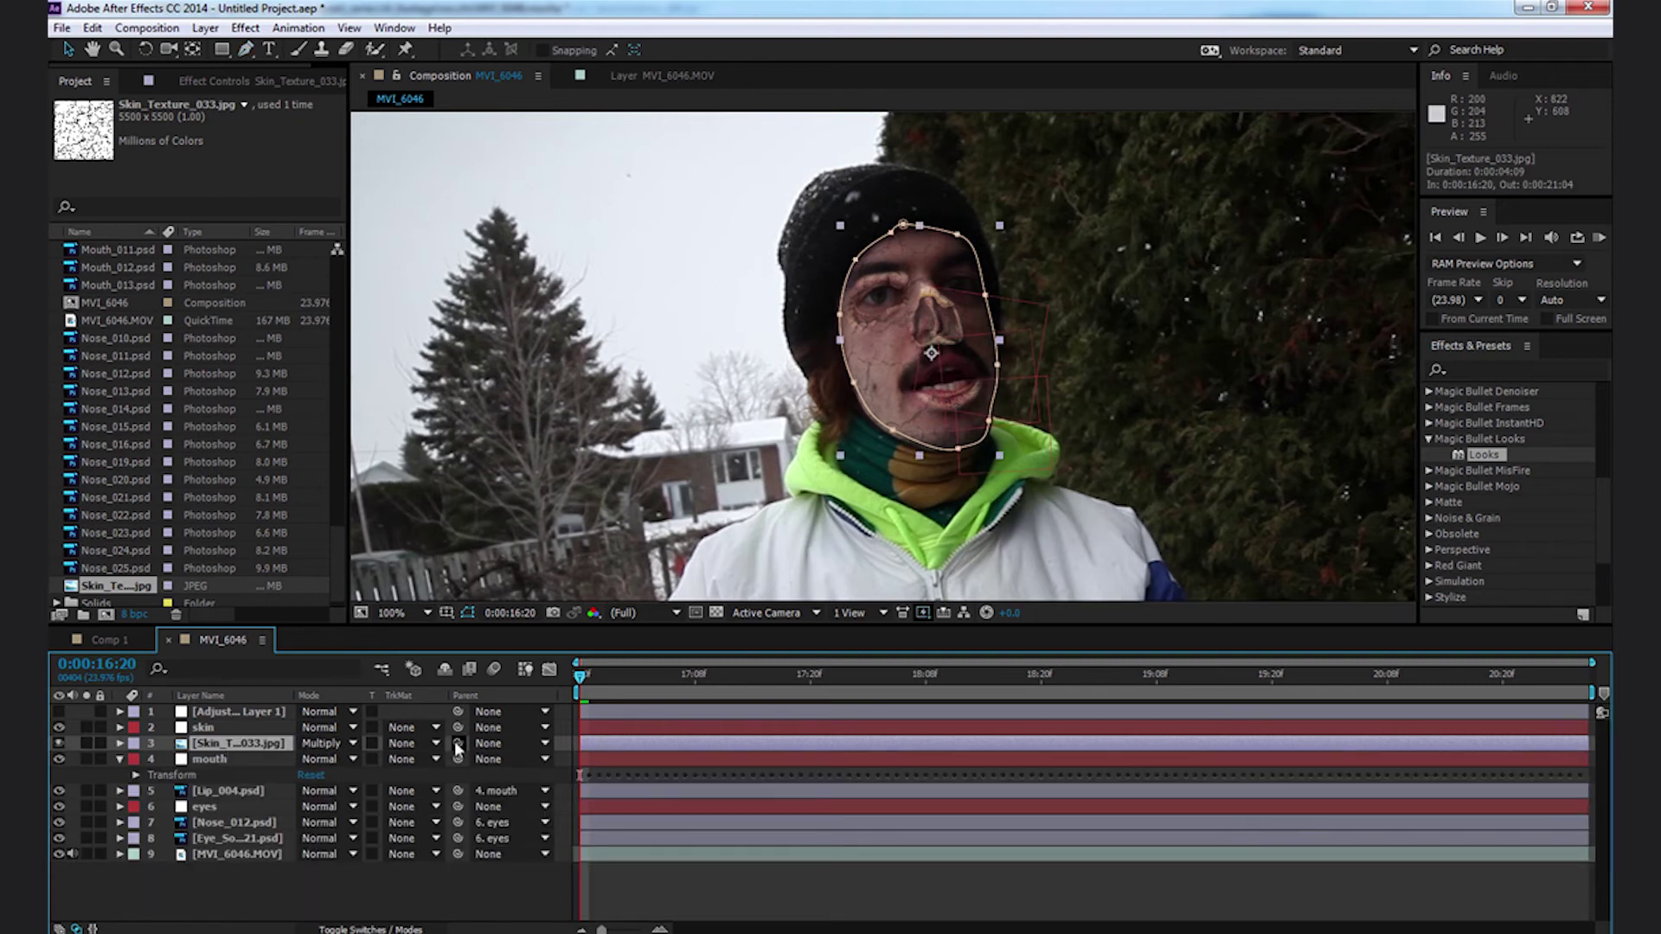
Parent the skin texture layer to the skin null and render a RAM preview of the shot
{"action": "left_click_drag", "start_coordinate": [457, 743], "coordinate": [203, 727]}
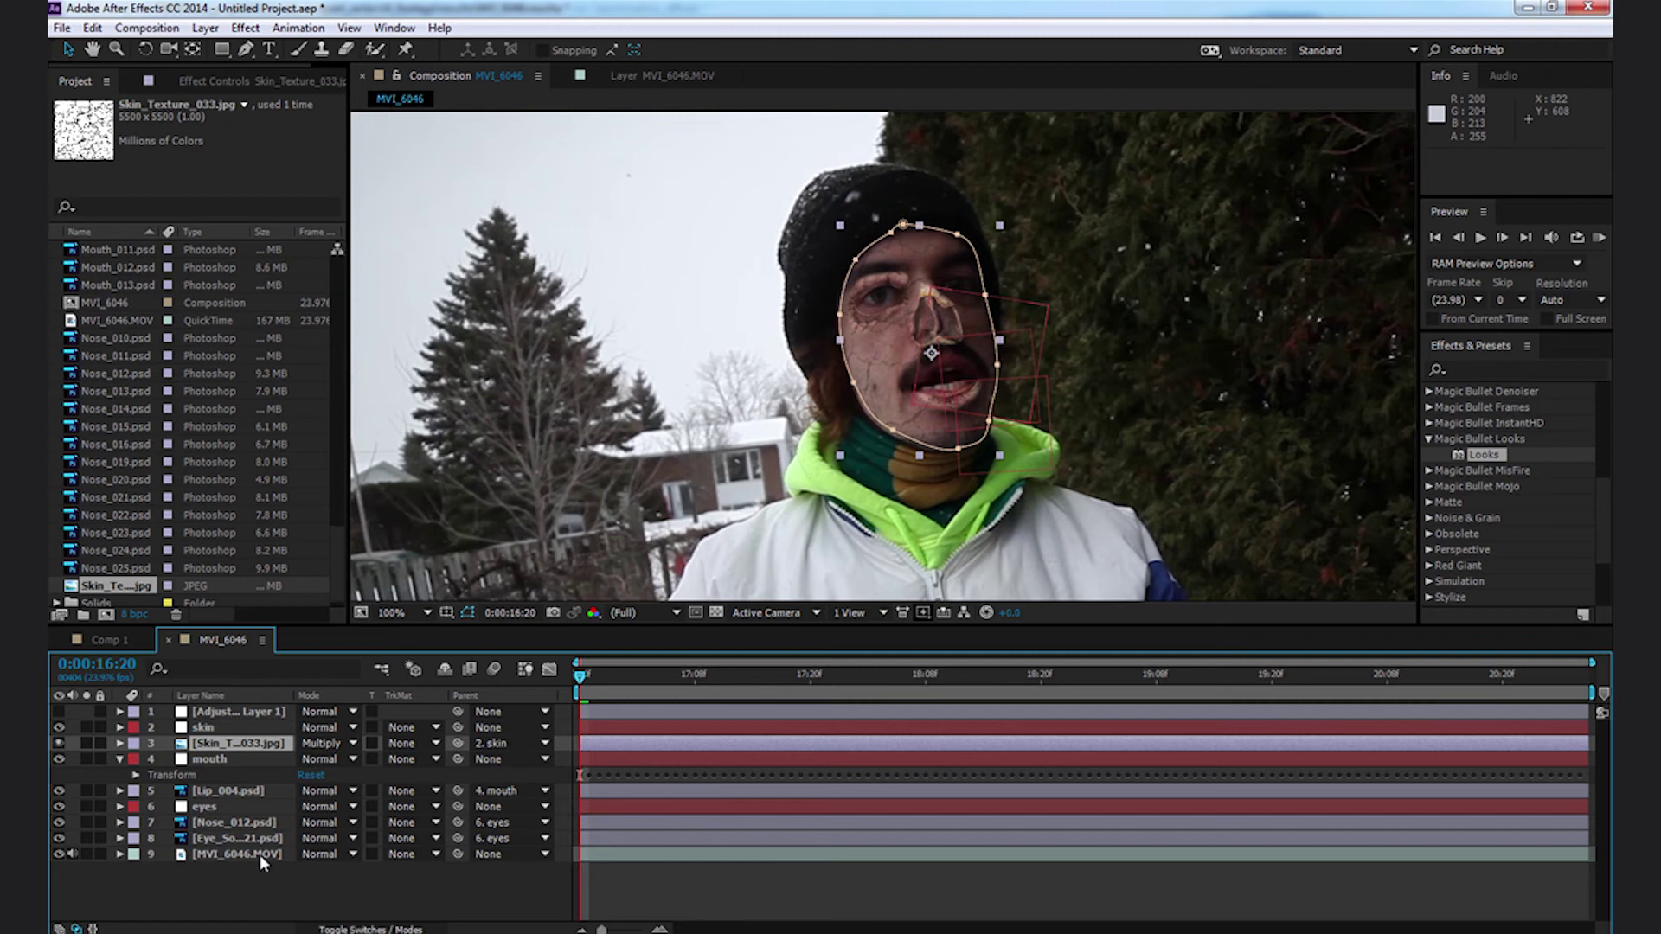
{"action": "key", "text": "KP_0"}
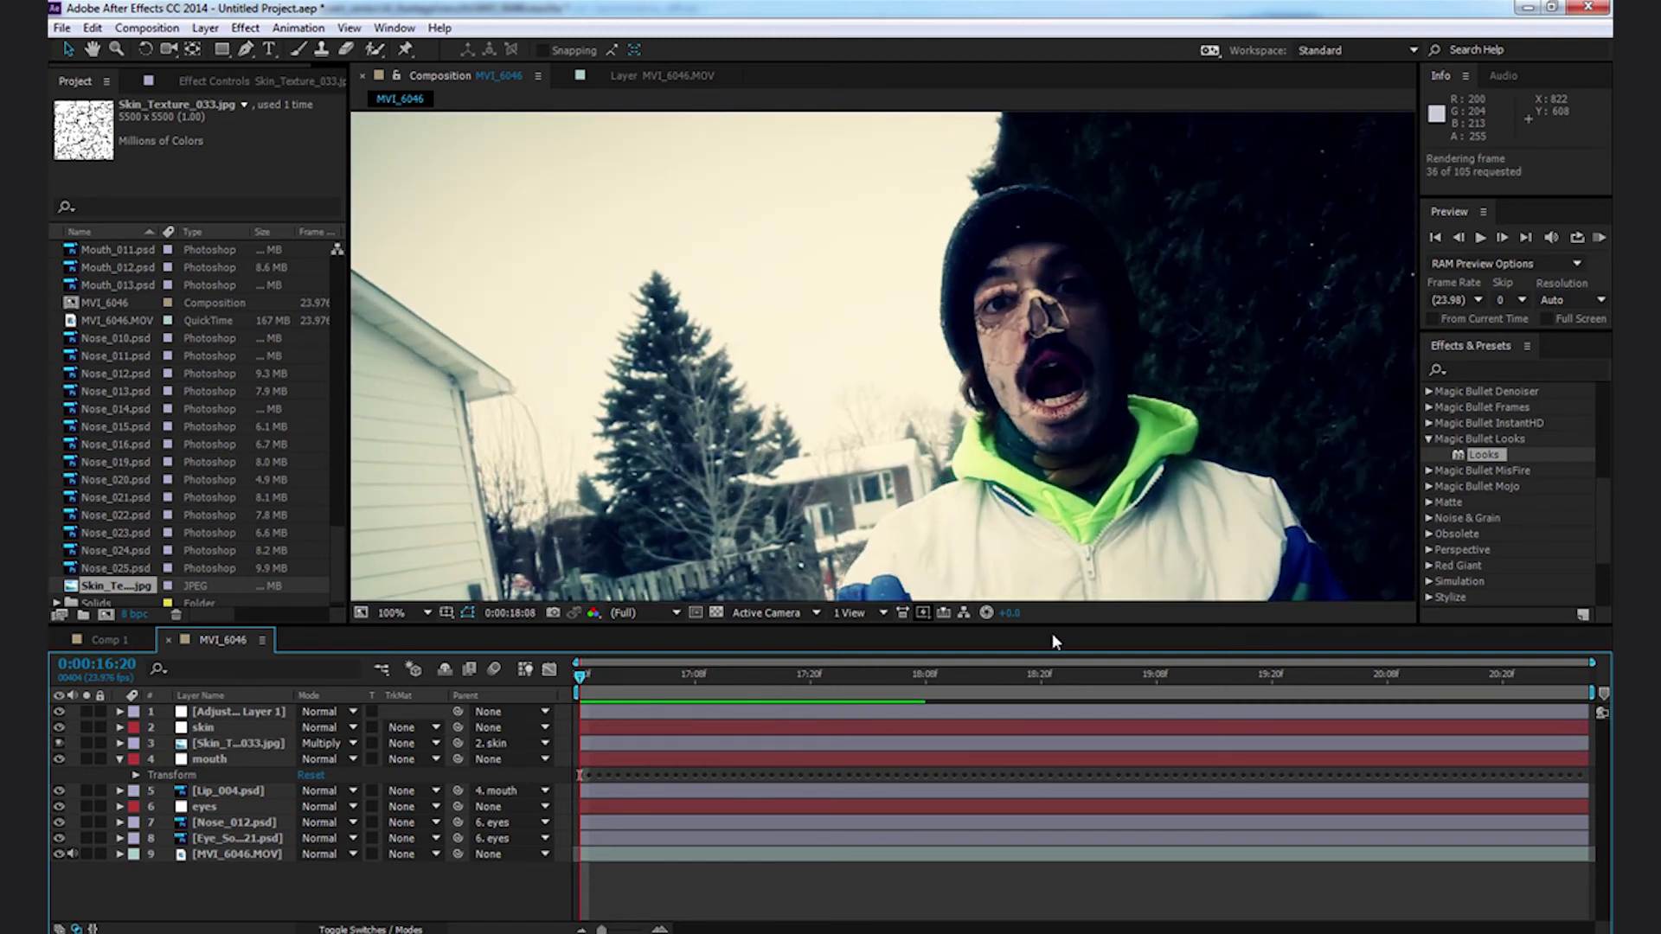